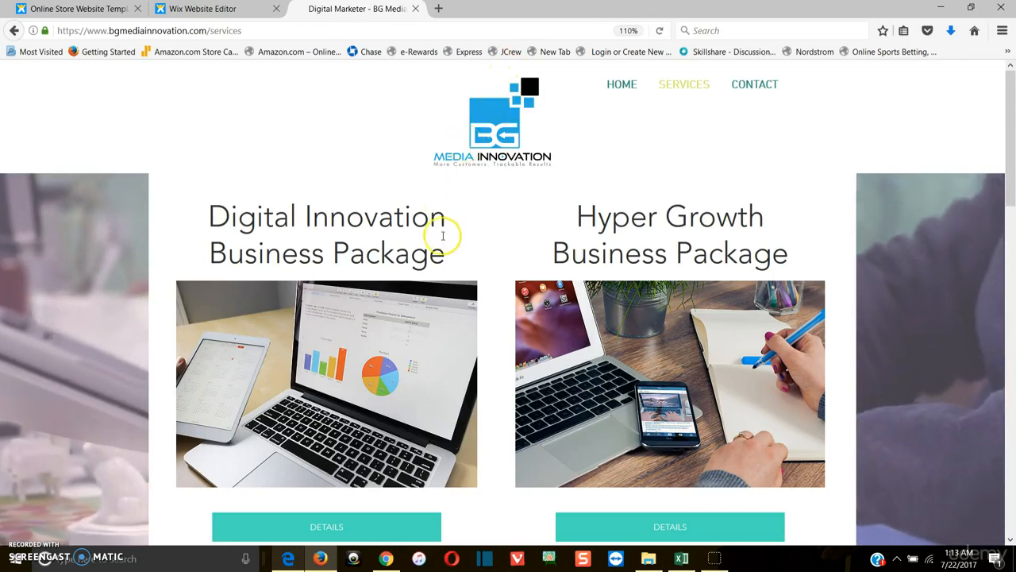
Examine the Digital Innovation Business Package details from the BG Media Innovation services page, then return to the site's home page
scroll(389, 349, down, 2)
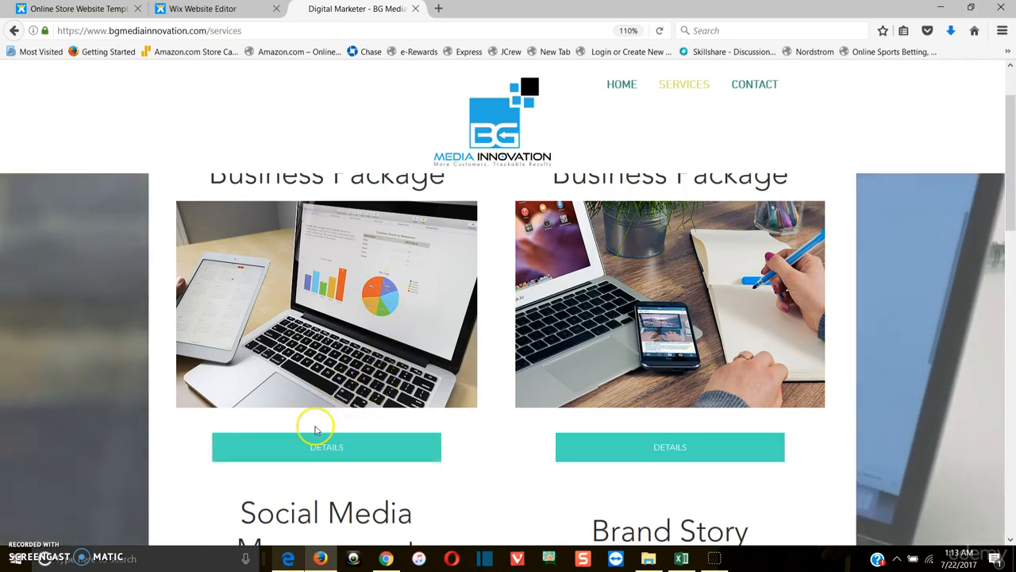
right_click(301, 452)
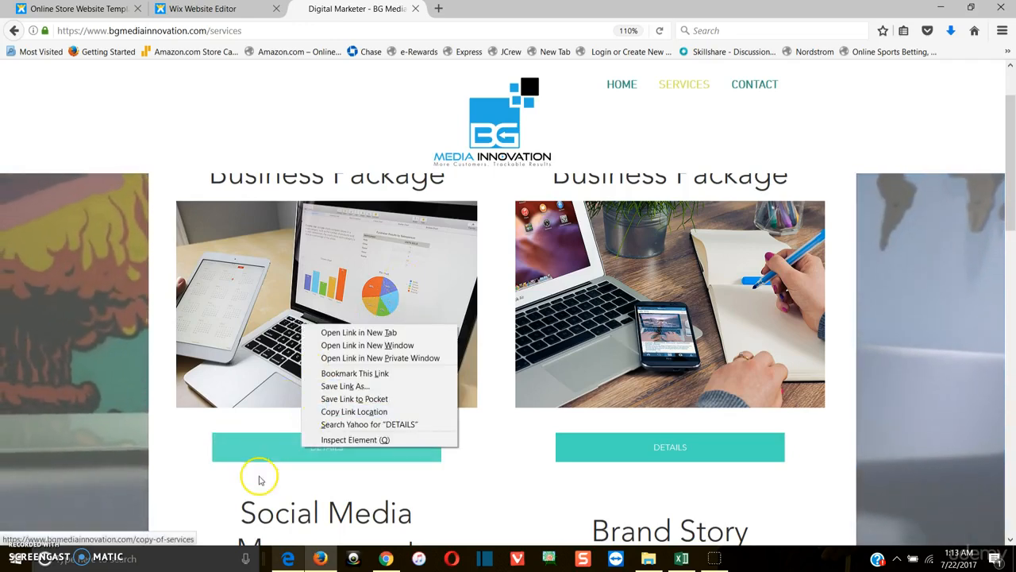
click(284, 435)
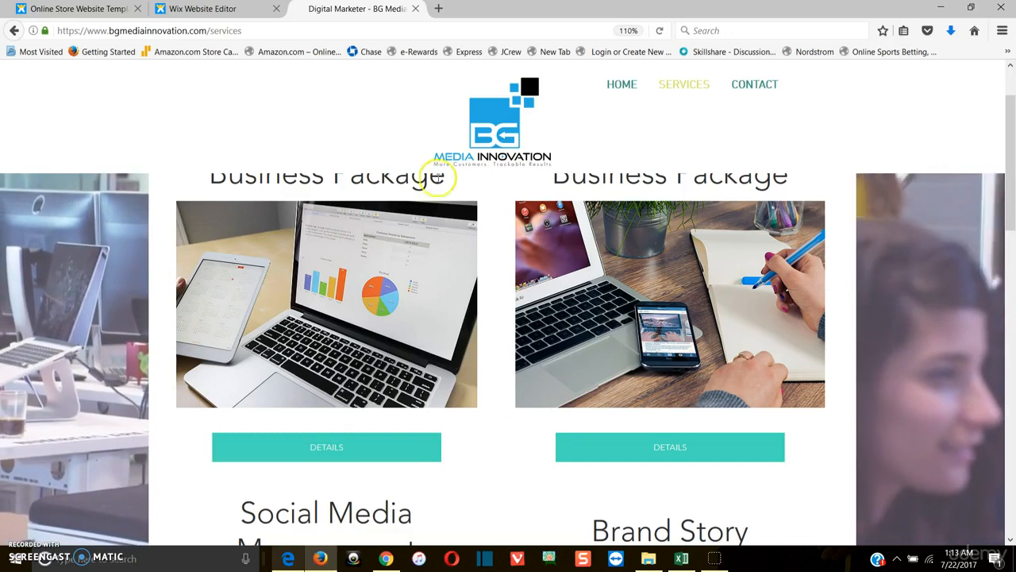
click(336, 439)
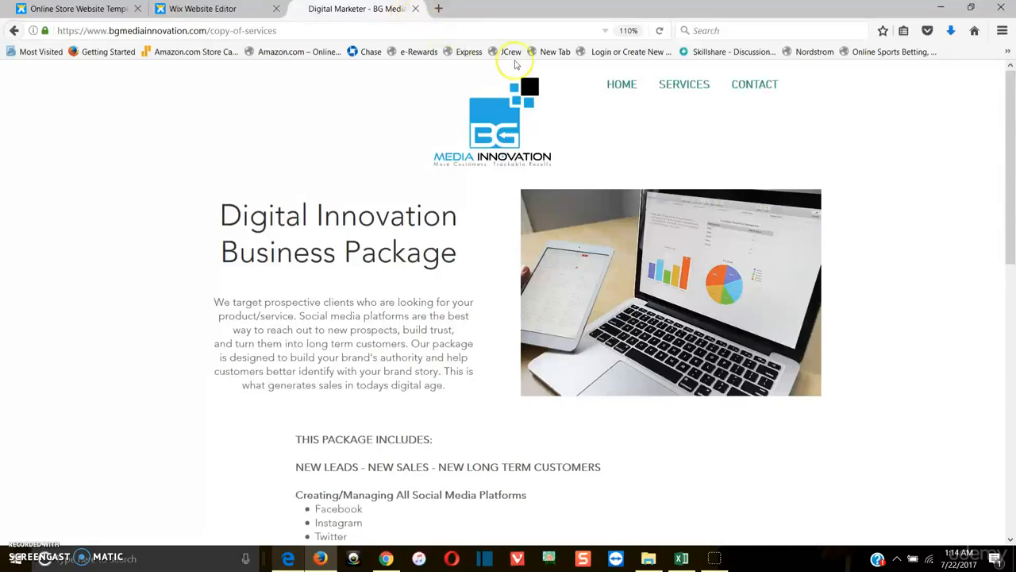
click(599, 138)
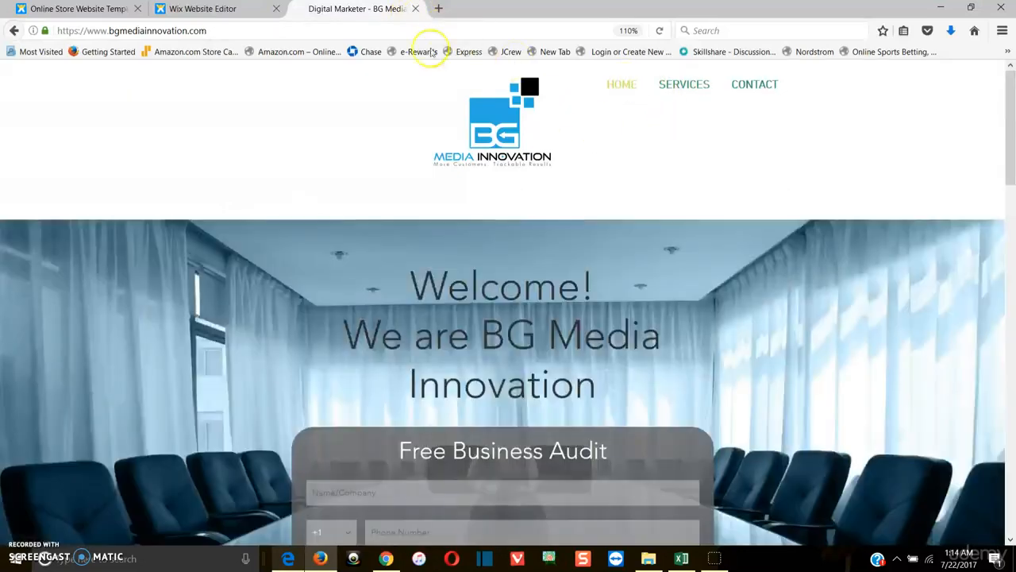
Switch to the Wix editor and open the HOME page from the site's page list
click(204, 10)
click(179, 76)
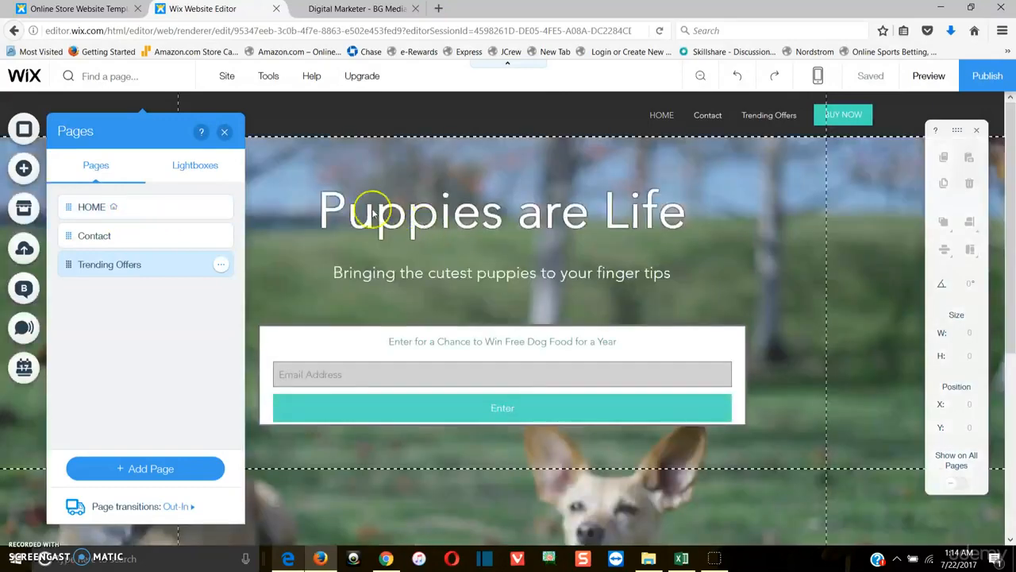
click(205, 205)
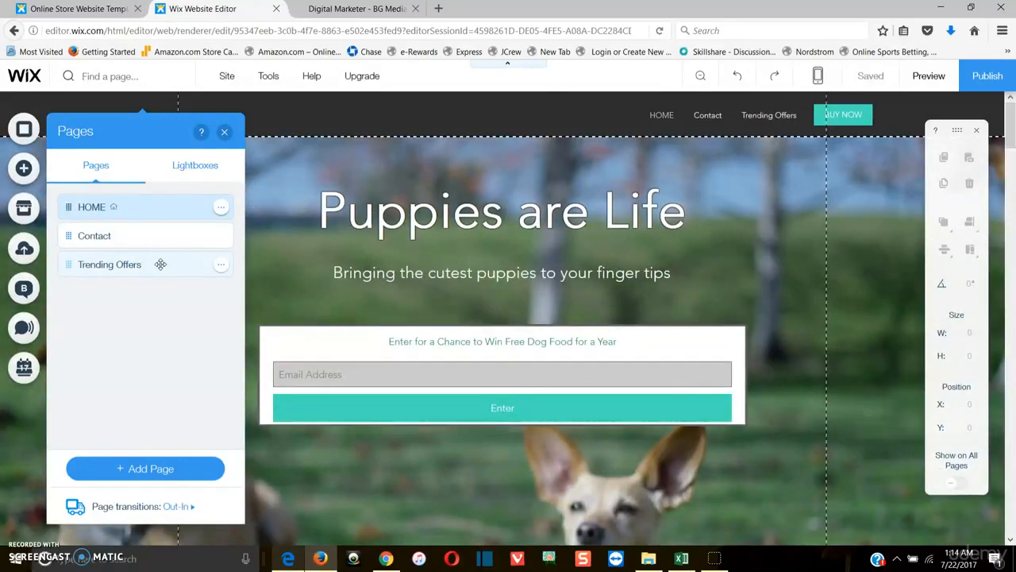
Add a new page named "Find a Puppy" to the site and select its blank page area
click(173, 467)
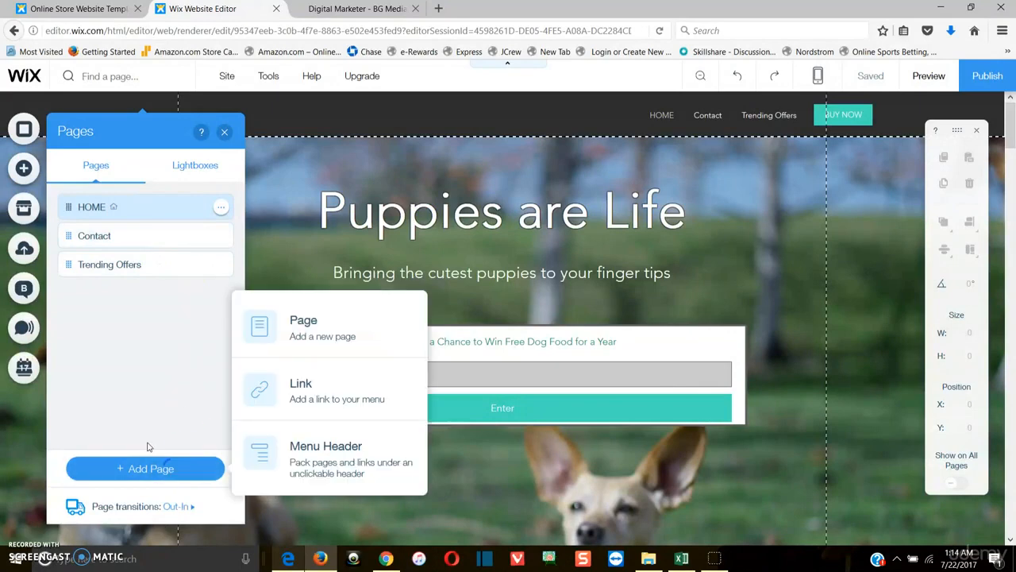
click(228, 376)
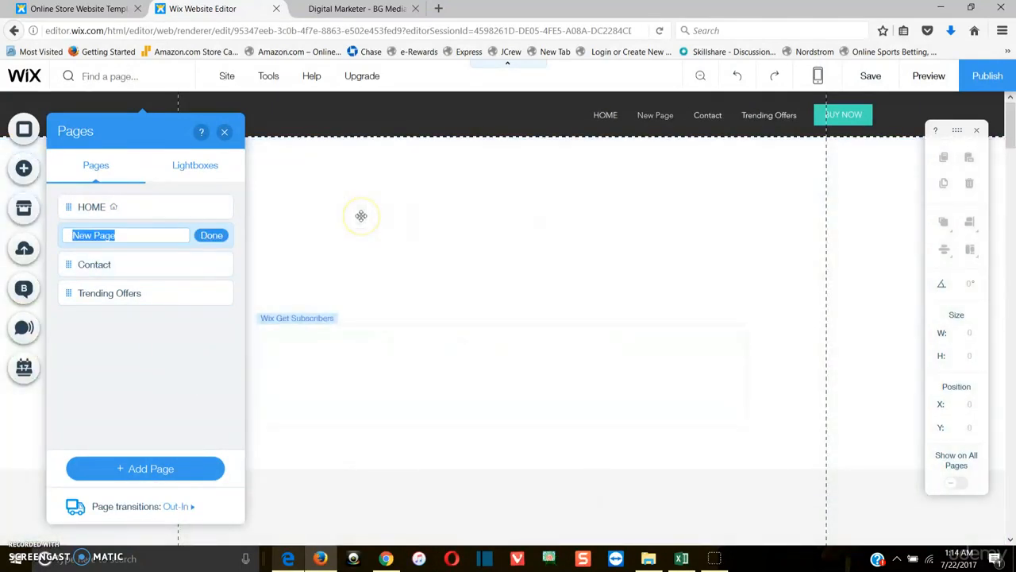
key(BackSpace)
text(Find a Puppy)
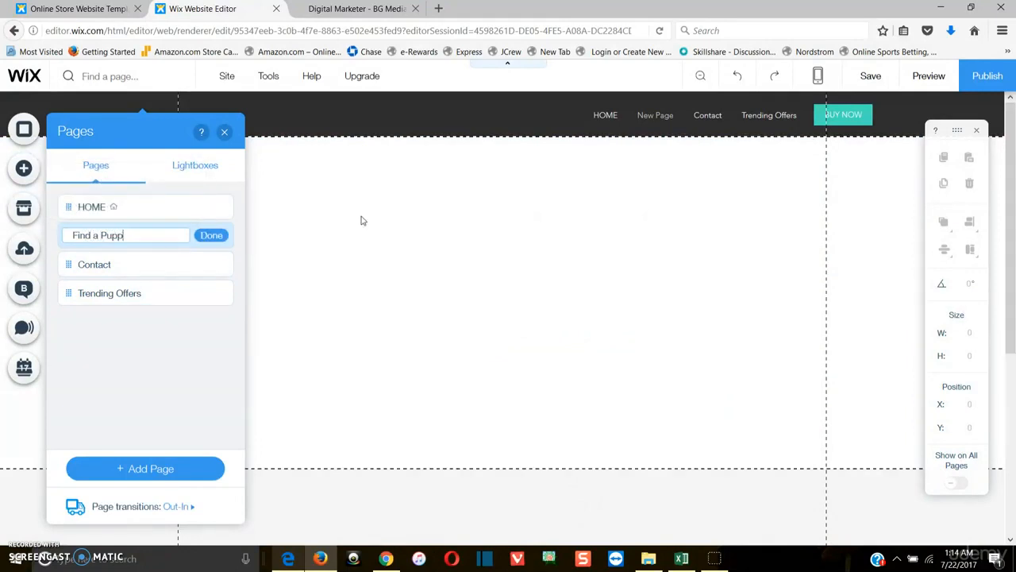
click(212, 235)
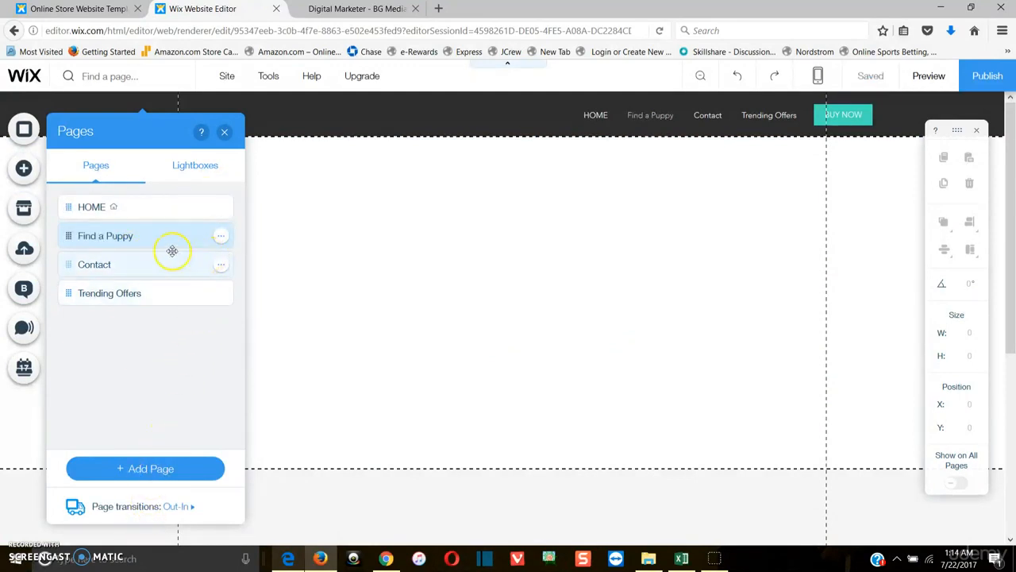
click(223, 132)
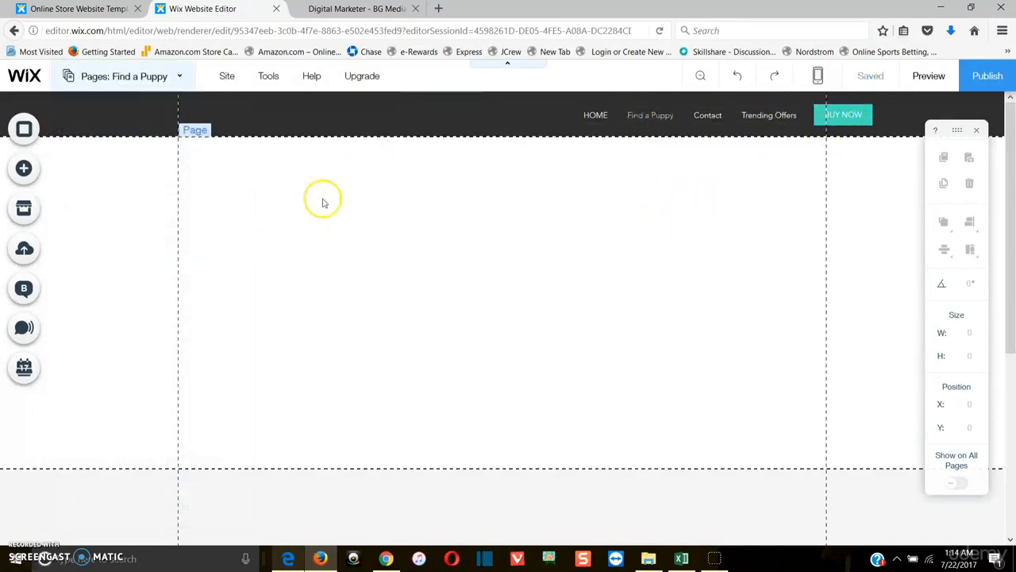
click(331, 228)
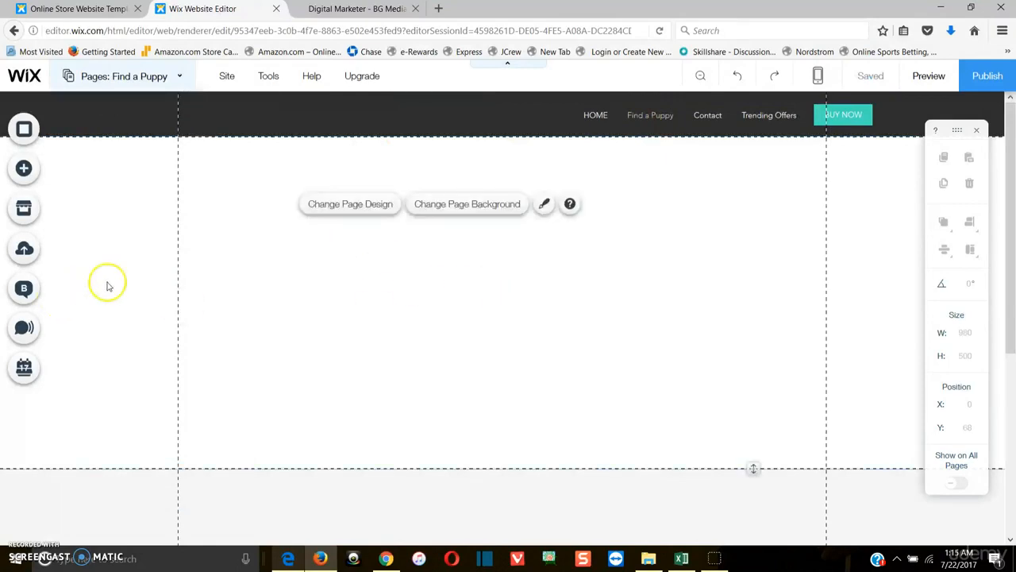
Review how the packages and services are laid out on the BG Media Innovation site's Services page
click(359, 10)
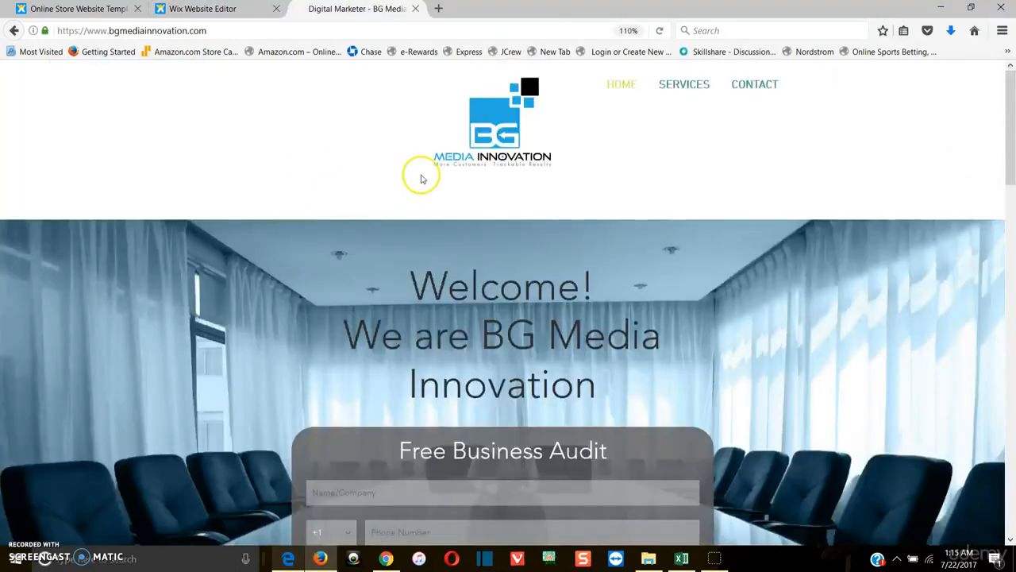
click(673, 97)
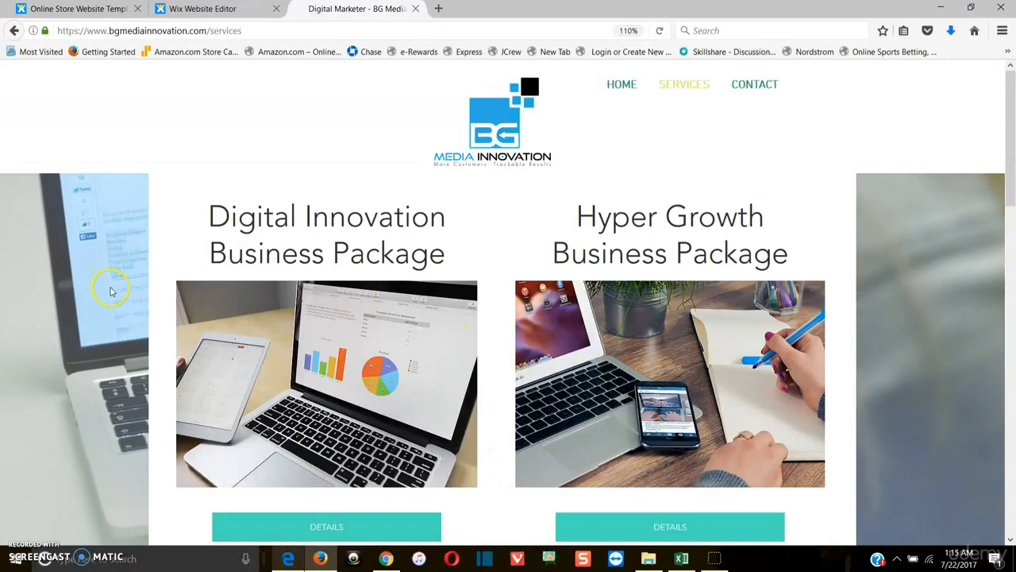
scroll(111, 417, down, 8)
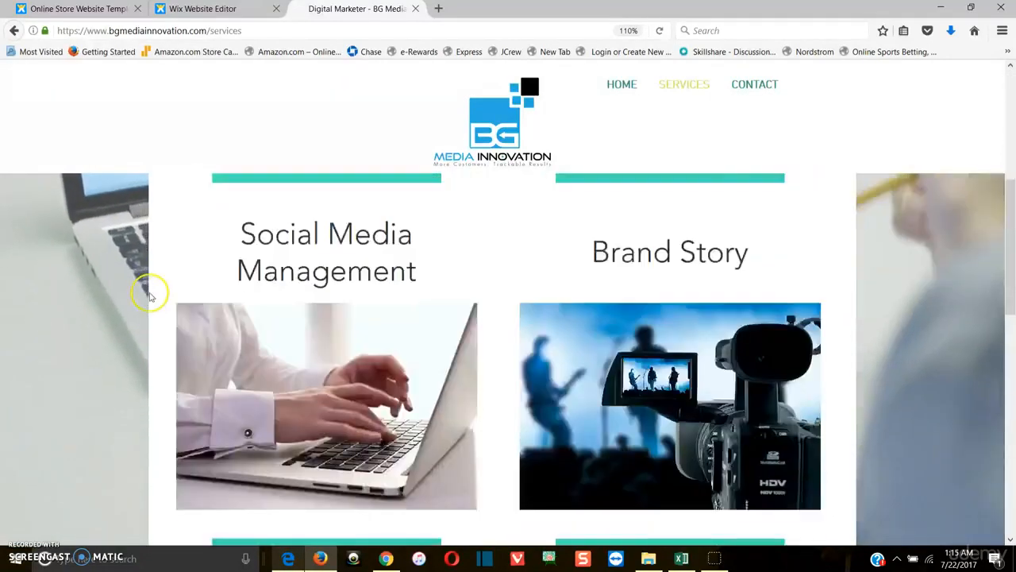
scroll(101, 306, up, 6)
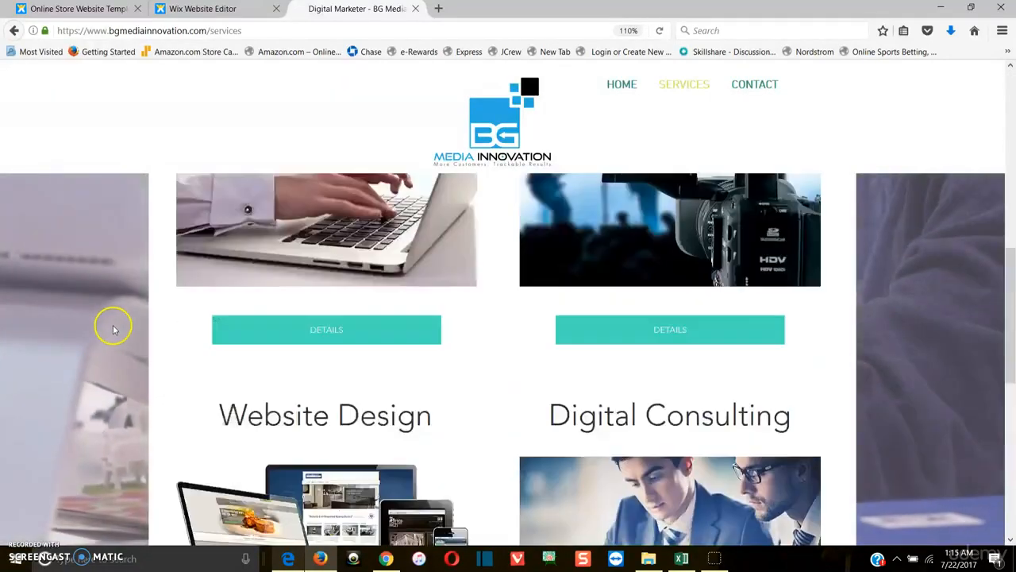
scroll(127, 310, up, 4)
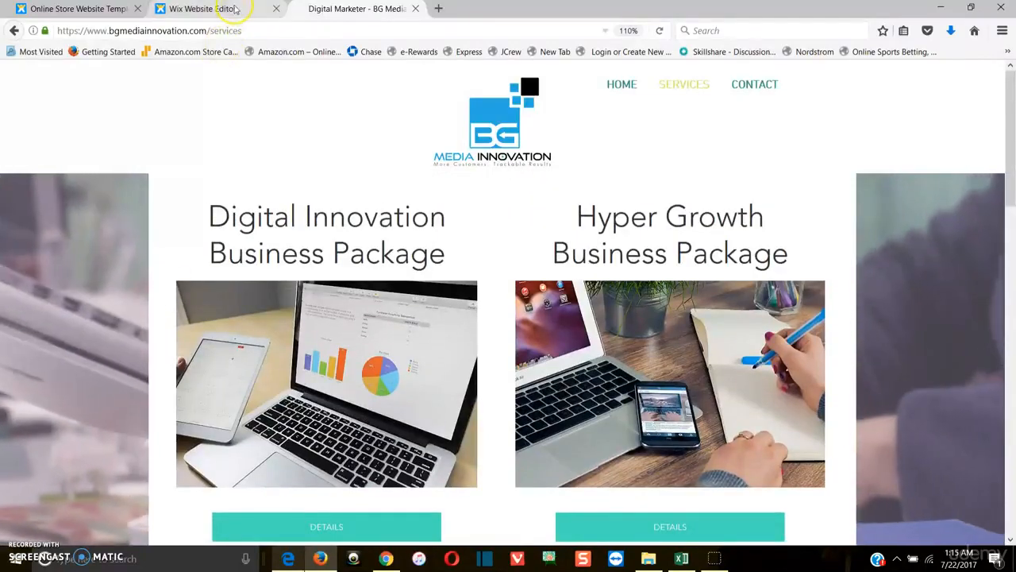
Return to the Wix editor and browse the free Wix Animals & Nature videos for the Find a Puppy page background
click(230, 8)
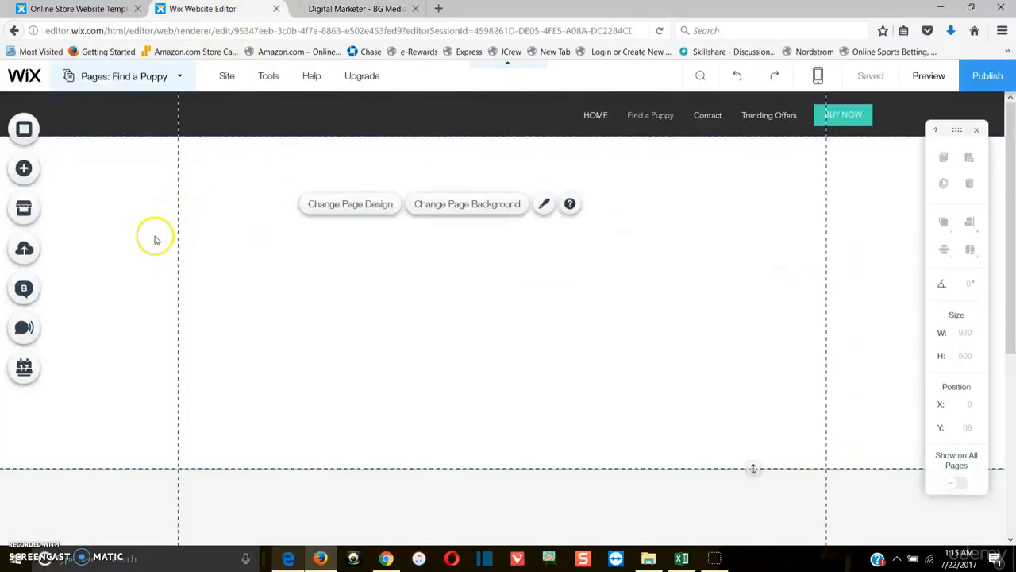
click(464, 205)
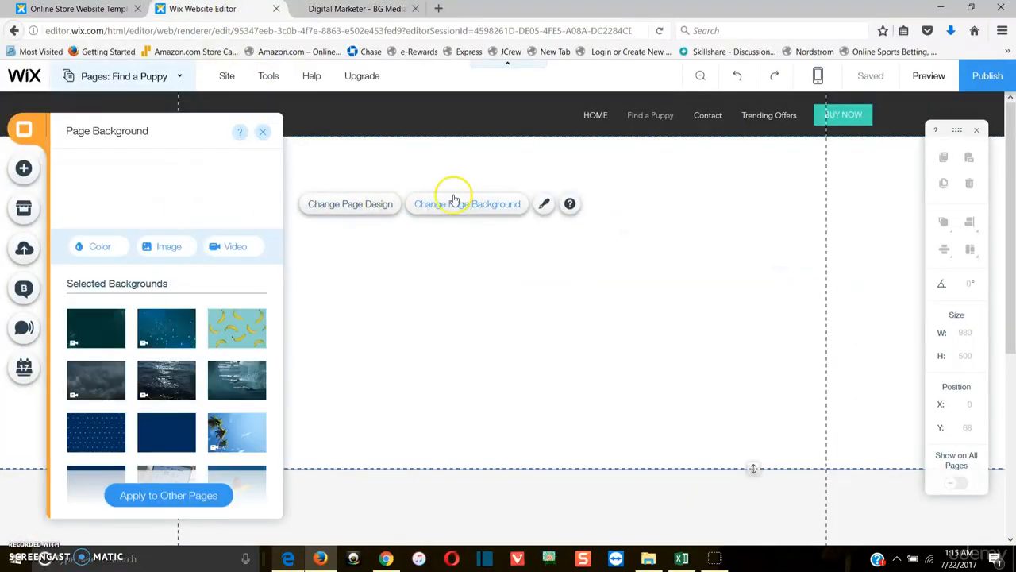
click(229, 249)
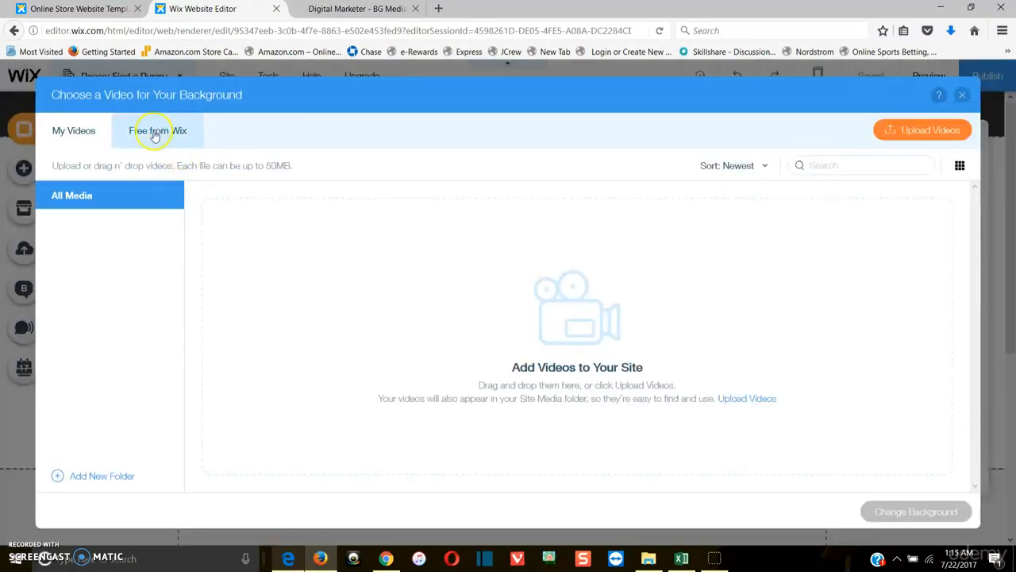
click(154, 135)
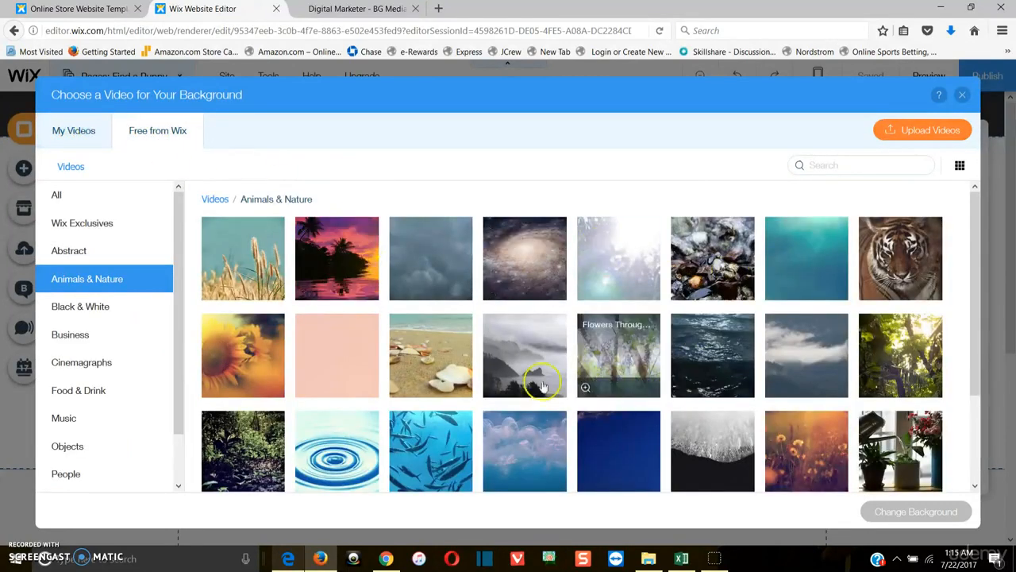
Preview several Animals & Nature videos, including Swaying Tree, Miami Beach, Moon Jellyfish, Dogs in the Park and Wheat Field
mouse_move(866, 386)
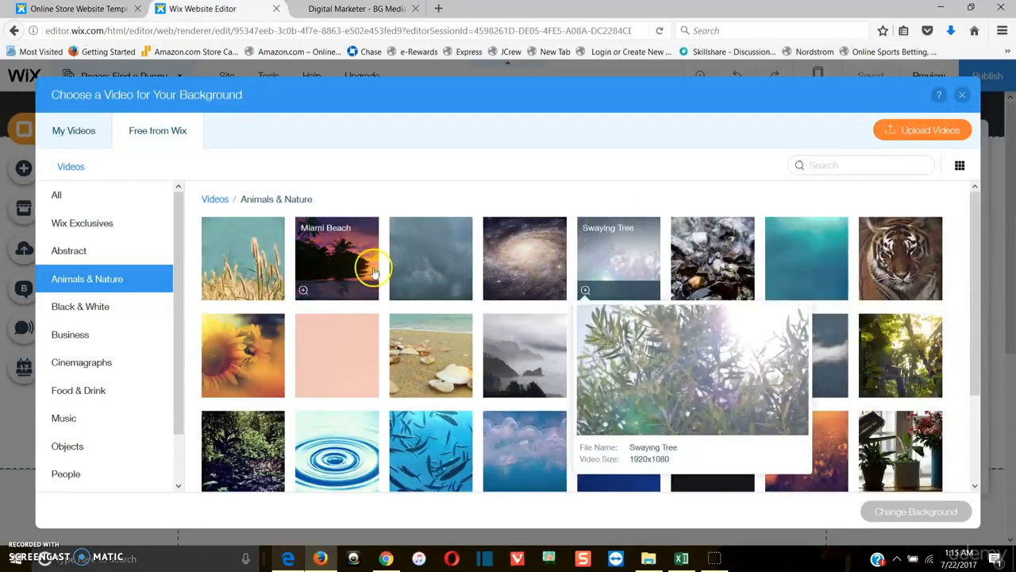
mouse_move(303, 290)
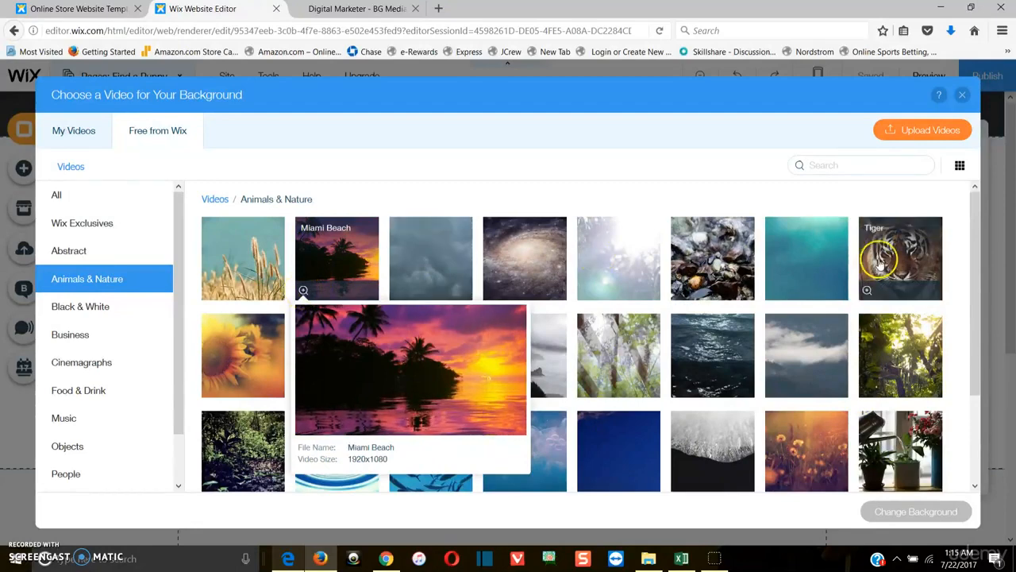
scroll(868, 256, down, 2)
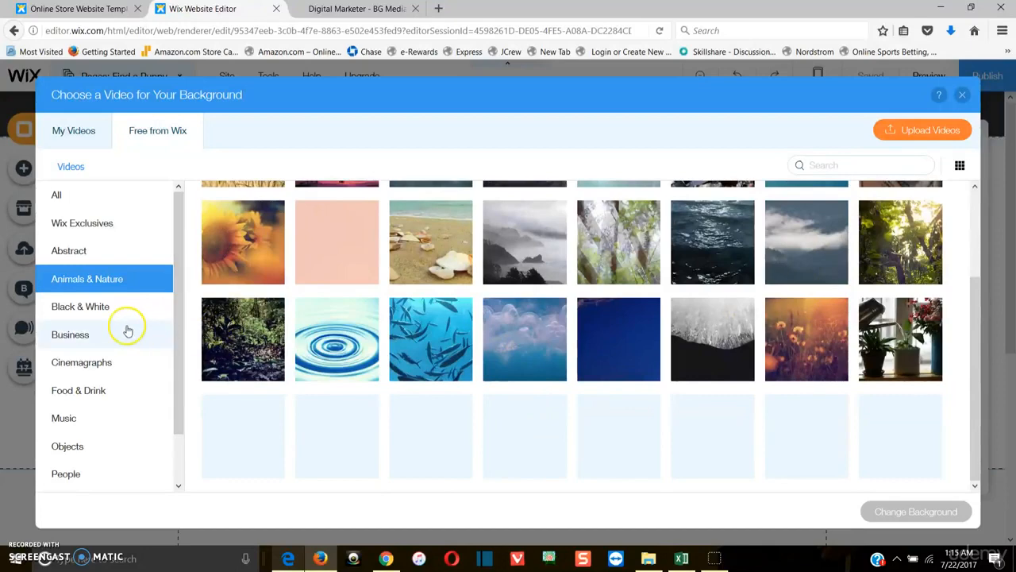
click(491, 373)
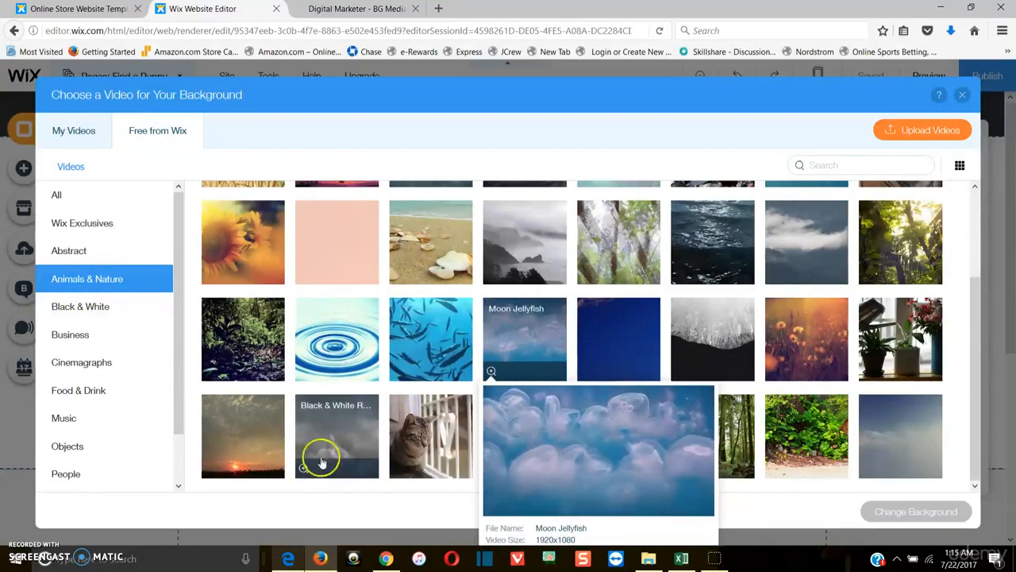
drag(976, 354, 977, 352)
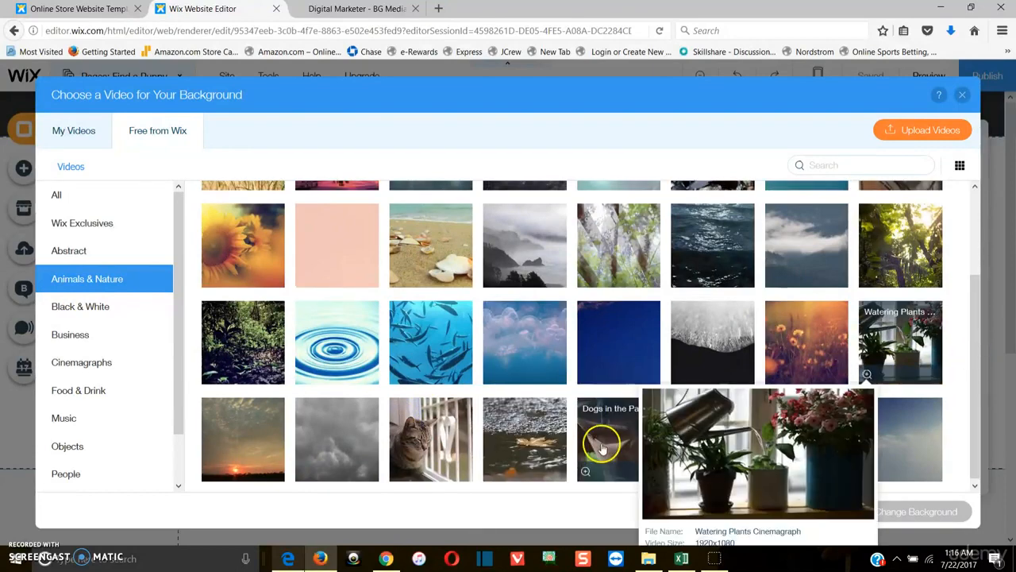
mouse_move(582, 471)
drag(975, 358, 989, 236)
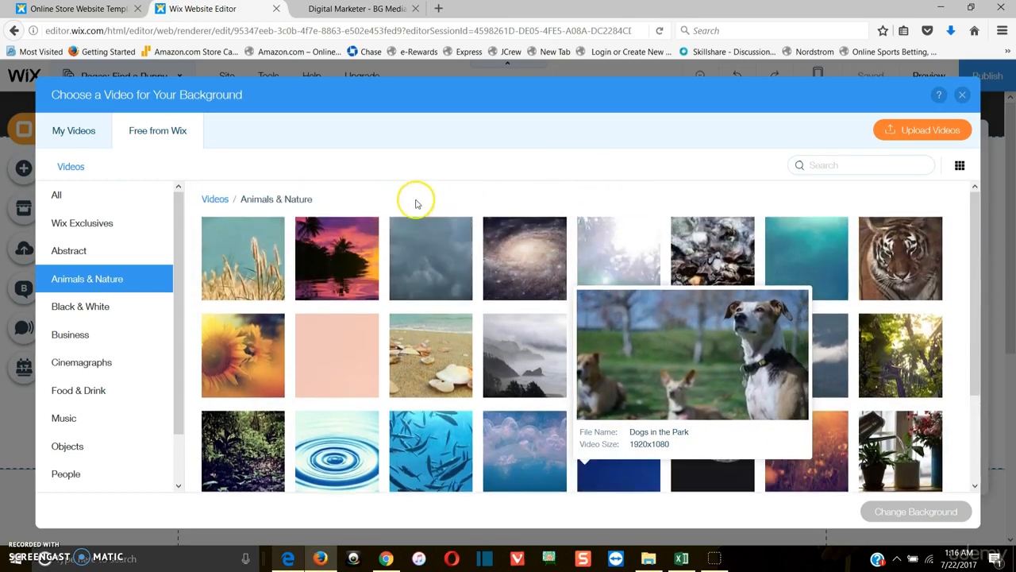
click(210, 291)
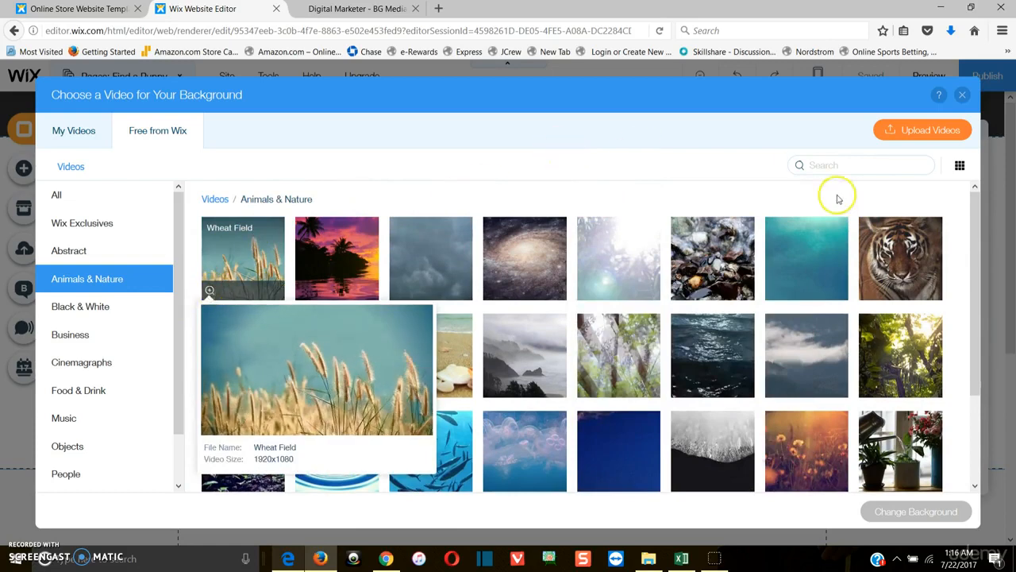
drag(975, 238, 999, 327)
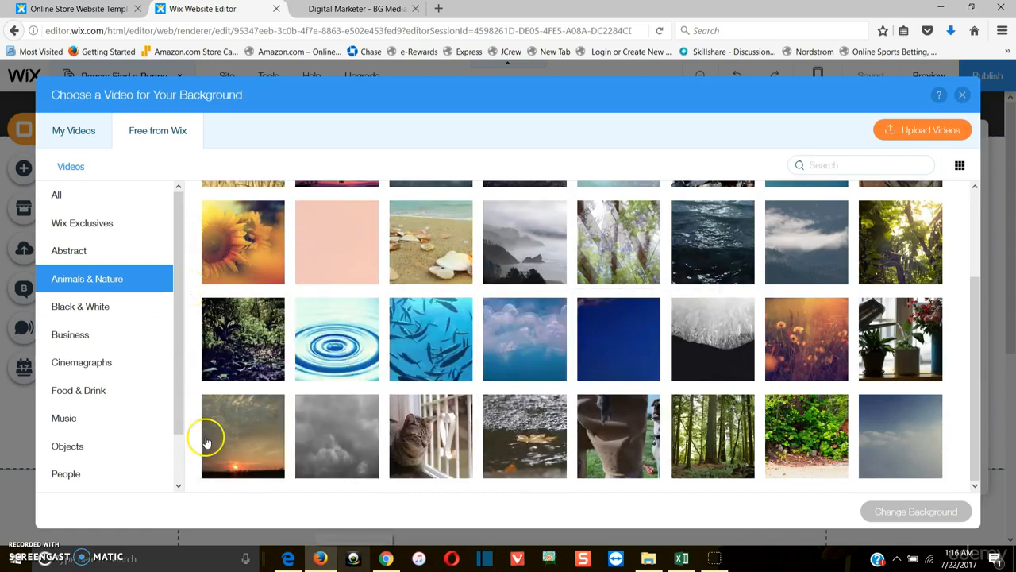
Set the African Sunrise video as the Find a Puppy page's background and close the background settings
mouse_move(209, 468)
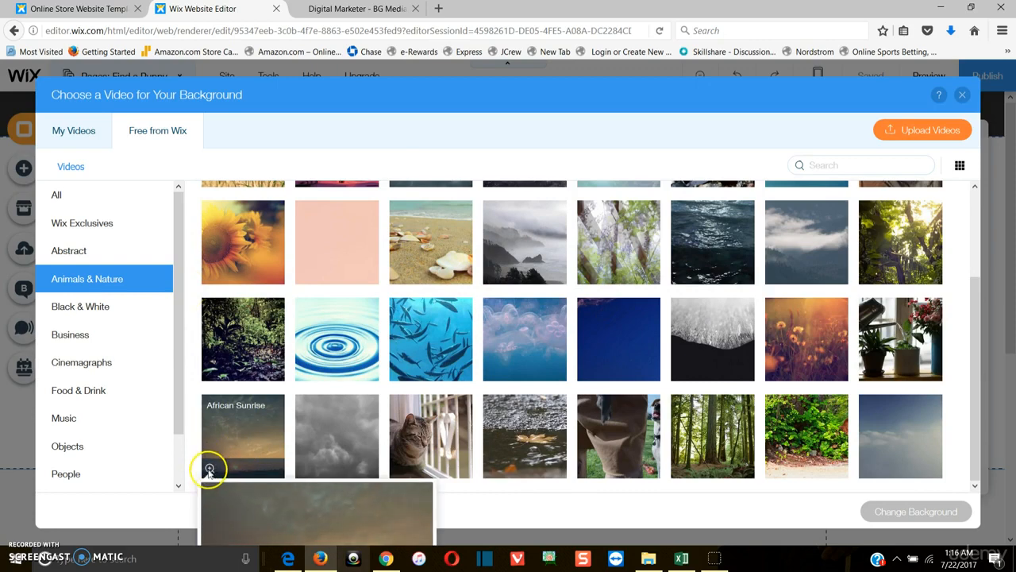
click(209, 468)
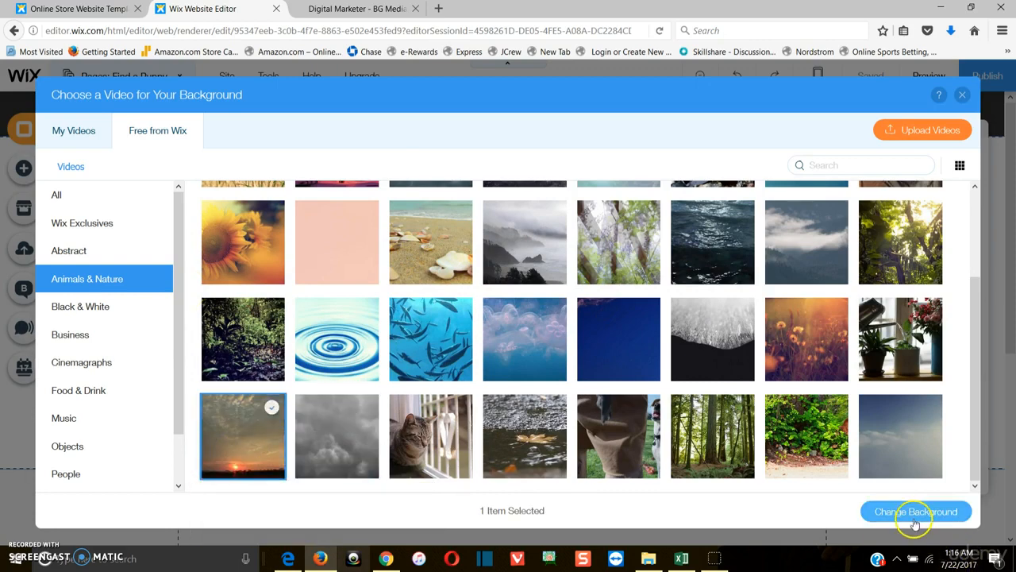
click(882, 512)
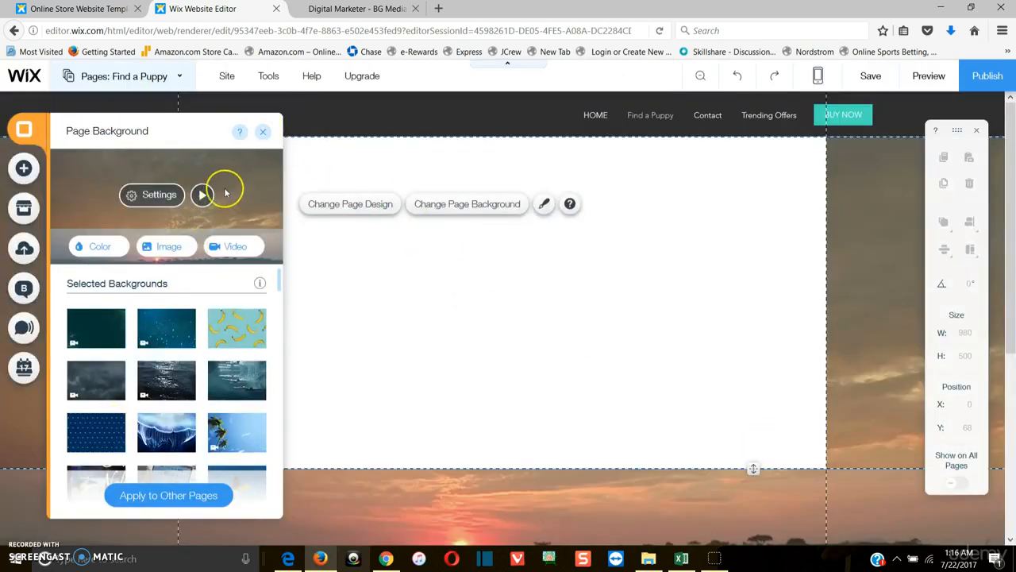
click(263, 130)
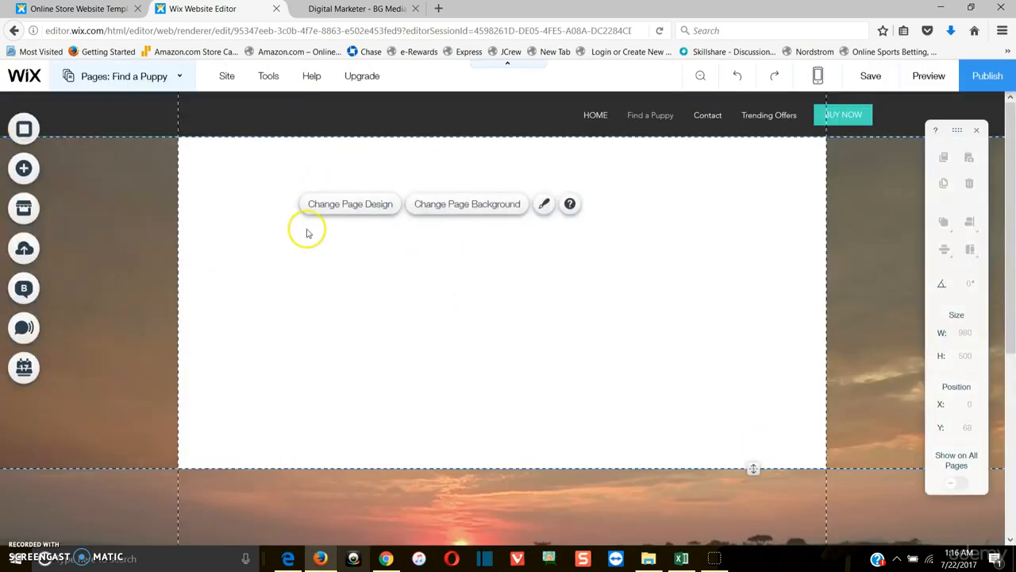
click(289, 277)
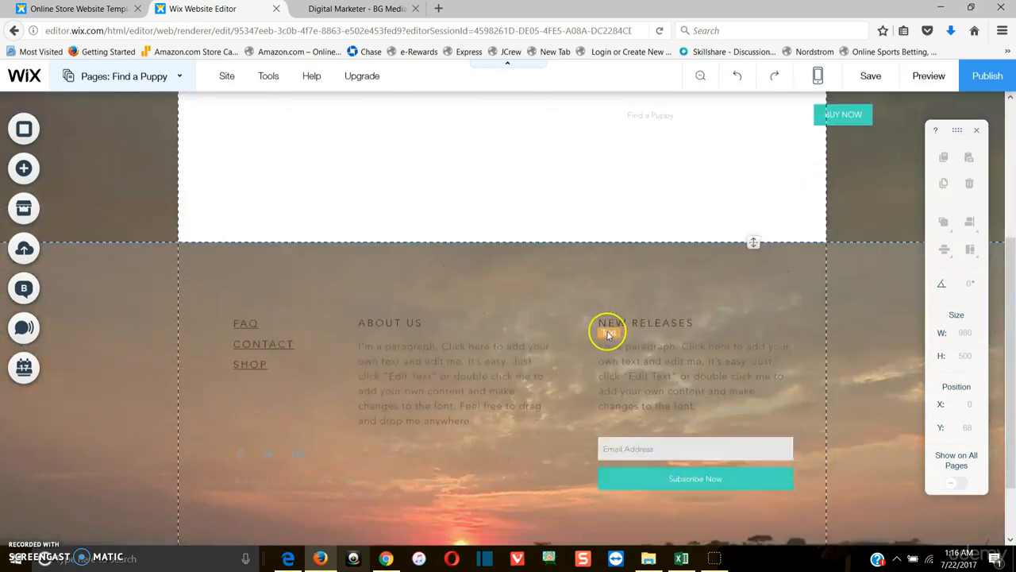
scroll(606, 328, up, 3)
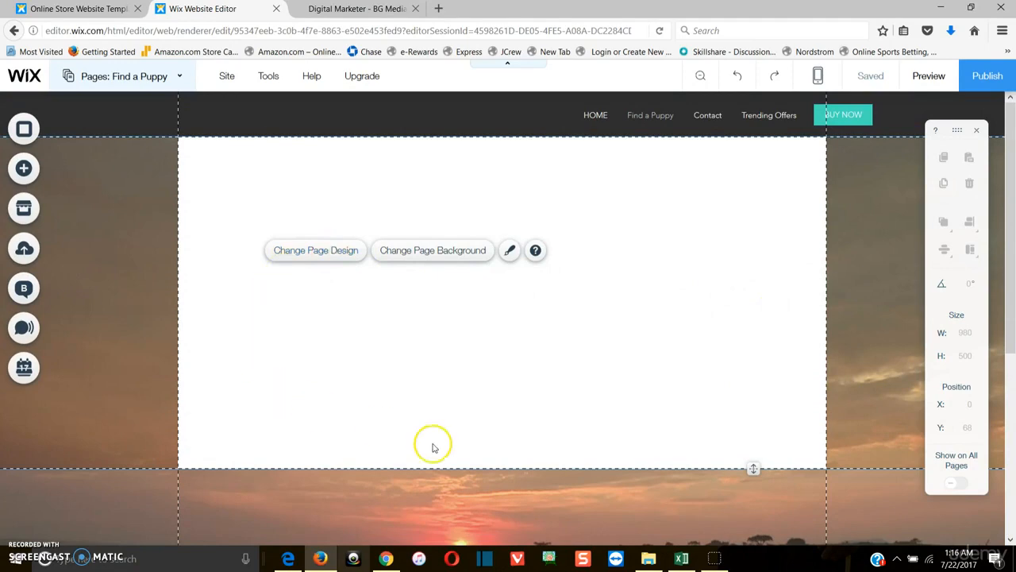
scroll(252, 505, down, 3)
scroll(236, 482, down, 1)
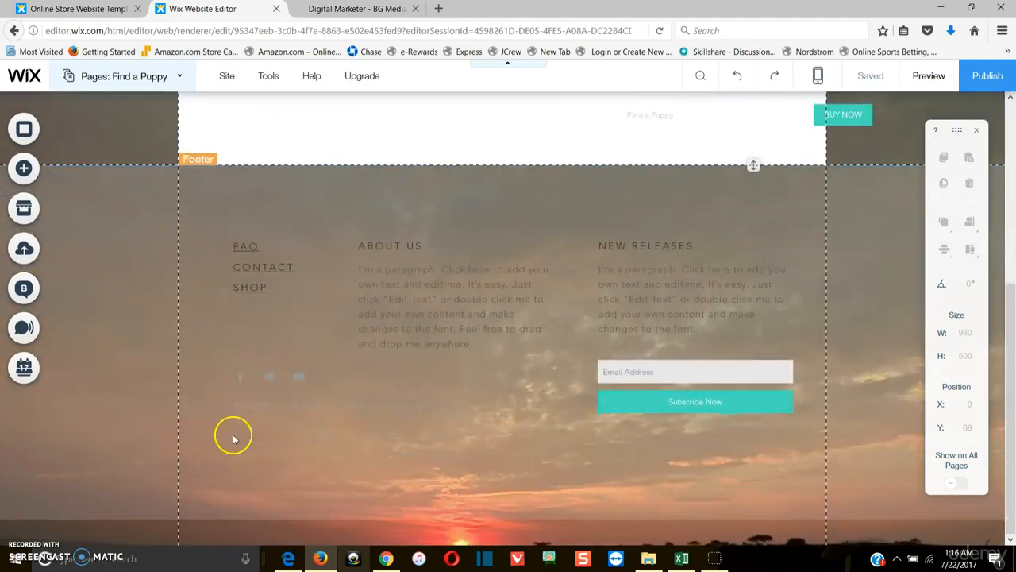
scroll(318, 432, up, 3)
scroll(327, 419, up, 1)
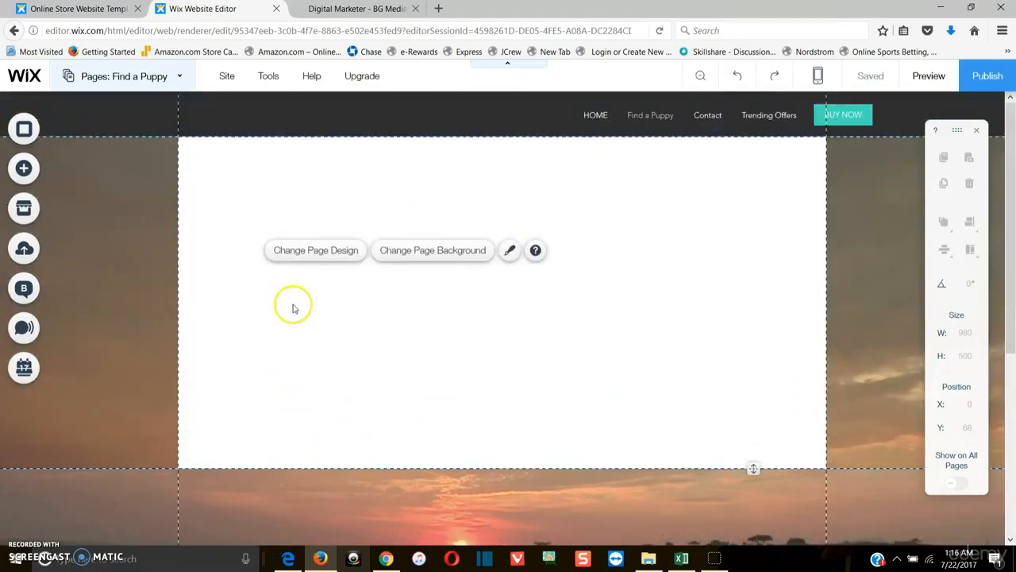
Try the mint green and light grey page designs, settle on the plain white one, and preview the Find a Puppy page
click(325, 251)
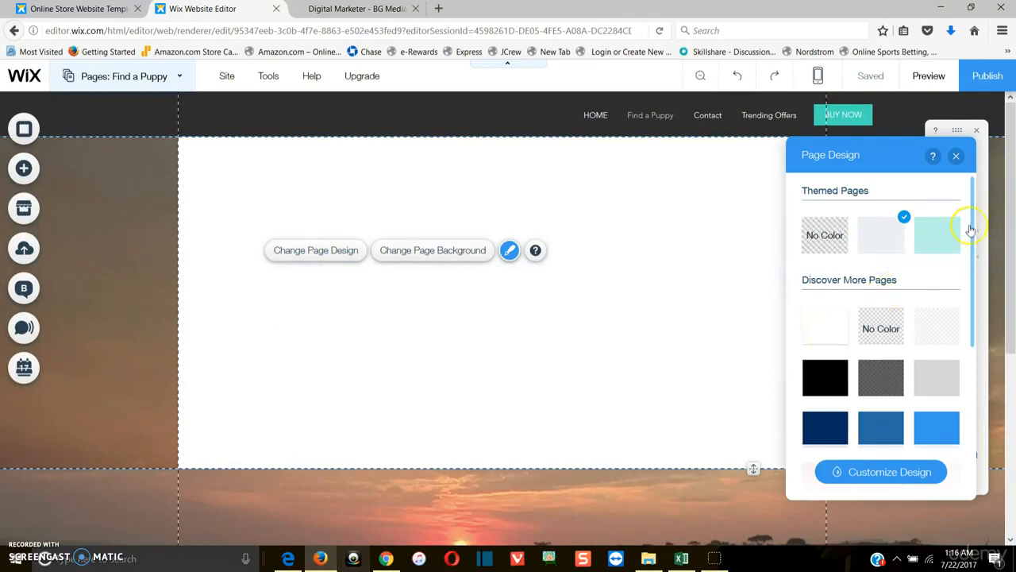
click(947, 242)
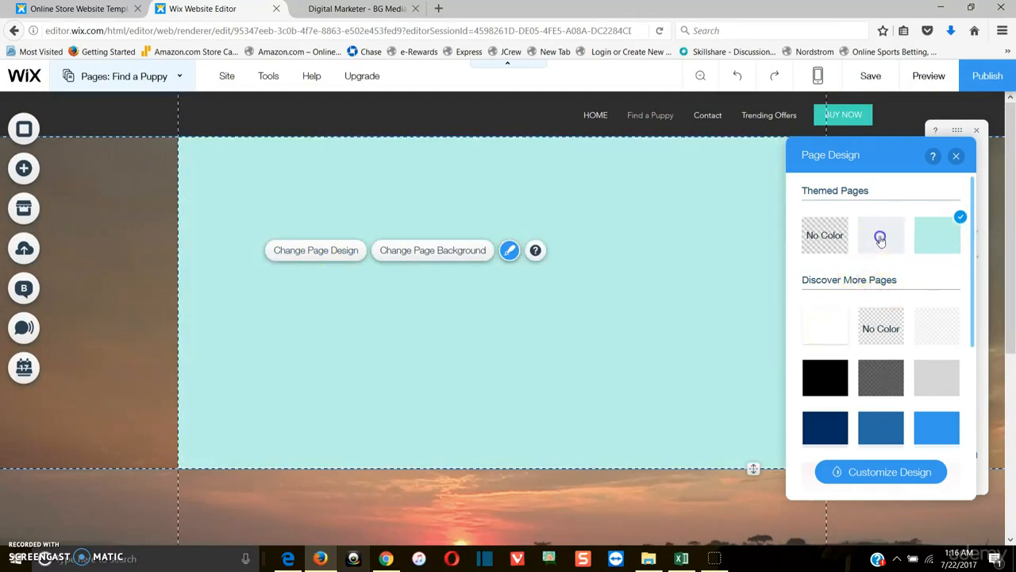
click(880, 238)
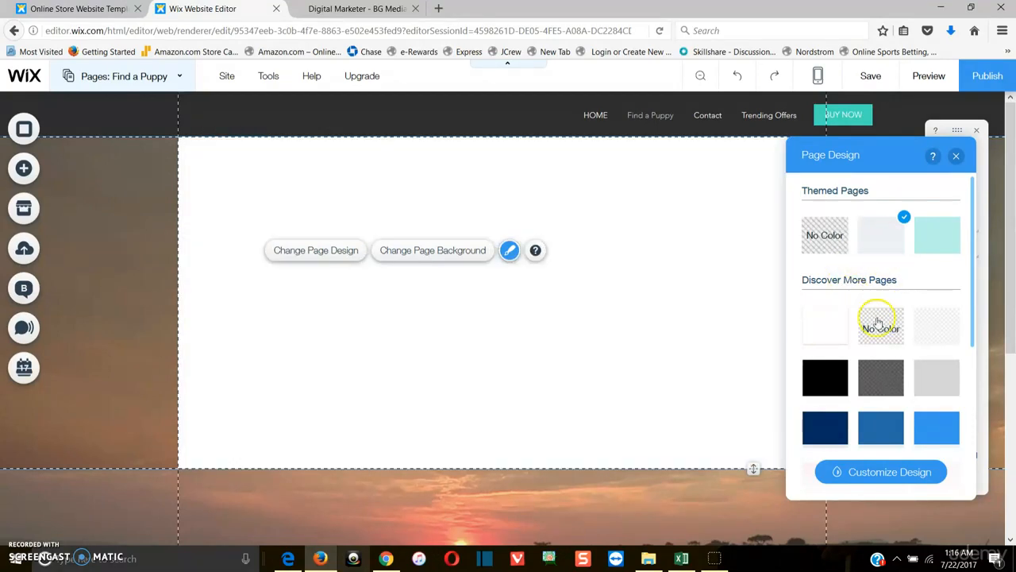
scroll(913, 373, down, 2)
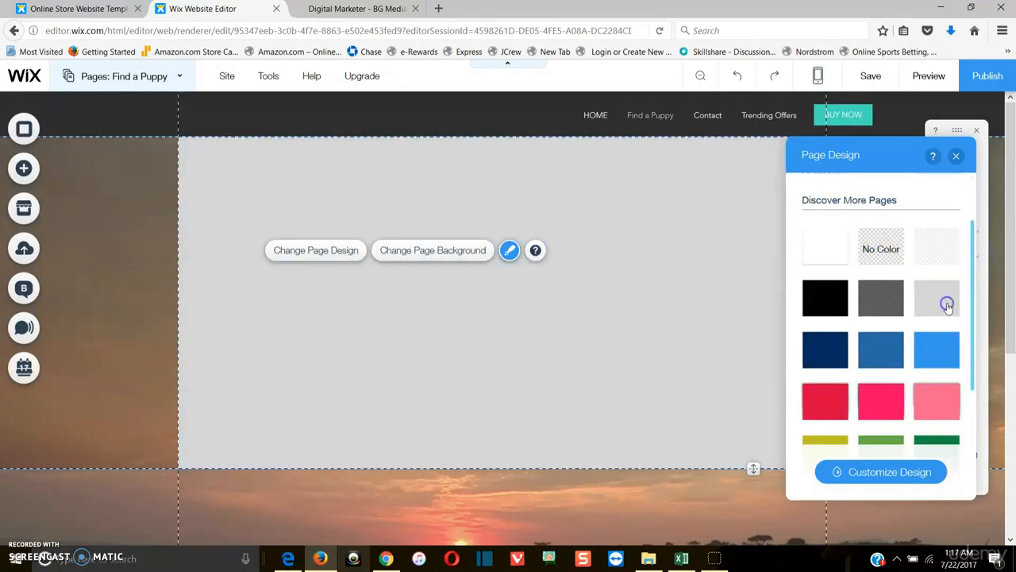
click(940, 352)
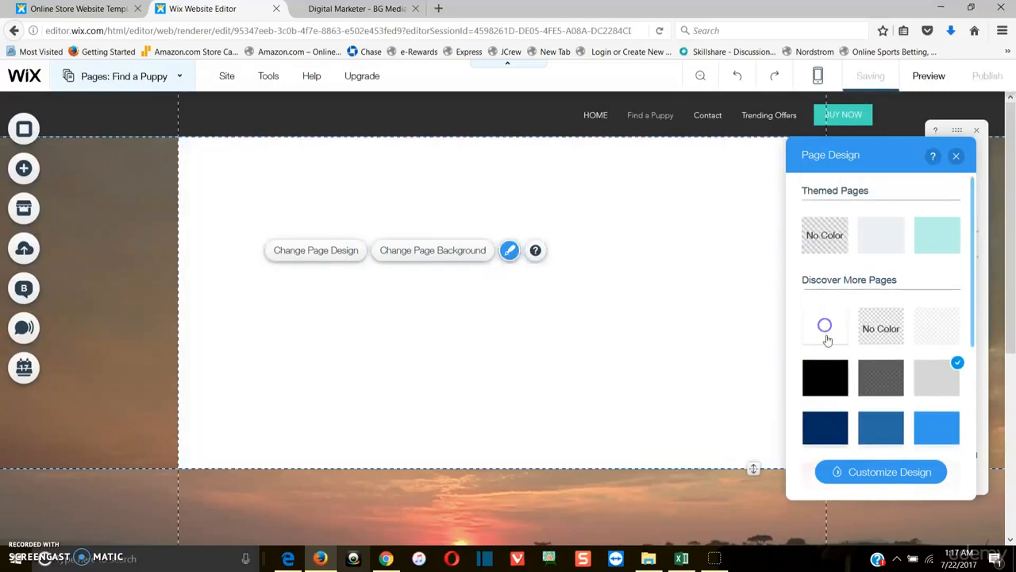
click(826, 329)
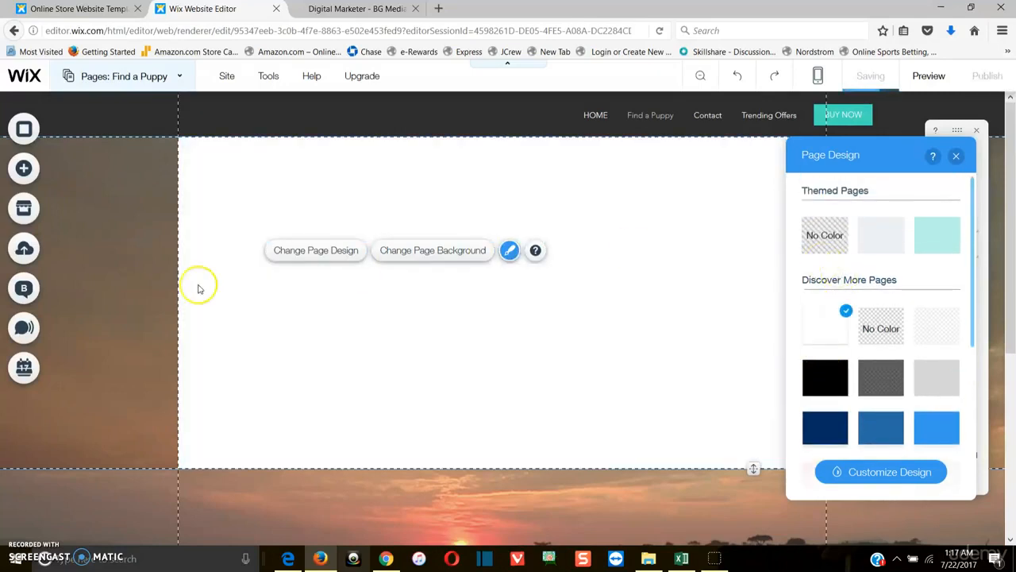
click(956, 156)
click(929, 75)
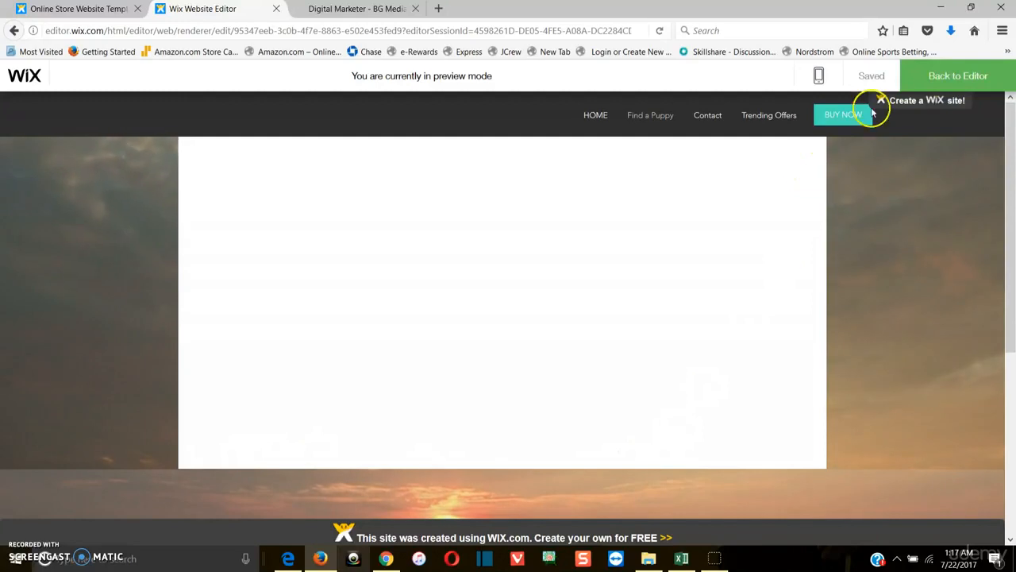
click(934, 80)
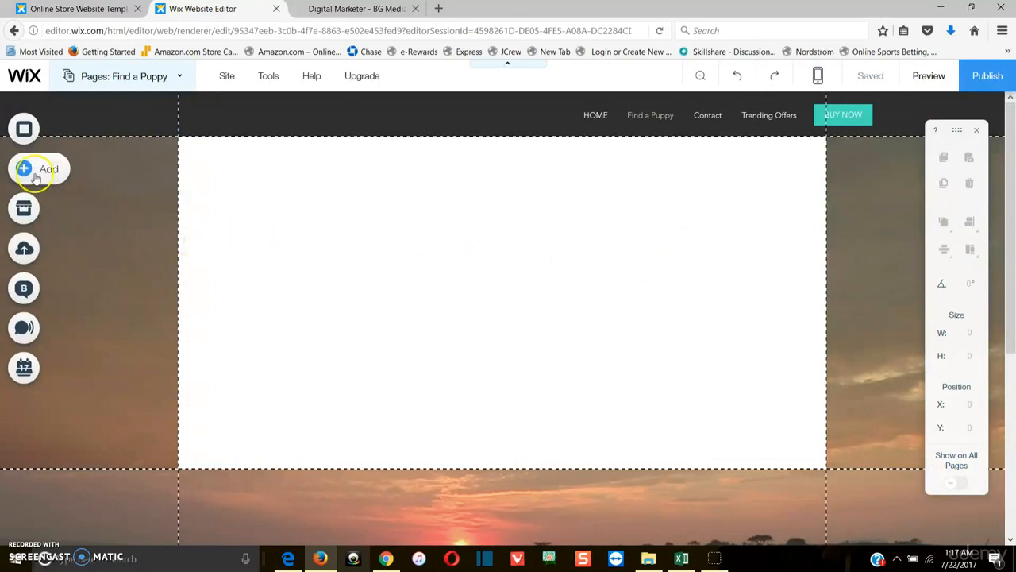
Start uploading an image of your own for the page and search the Saved Pictures folder for "pup"
click(78, 169)
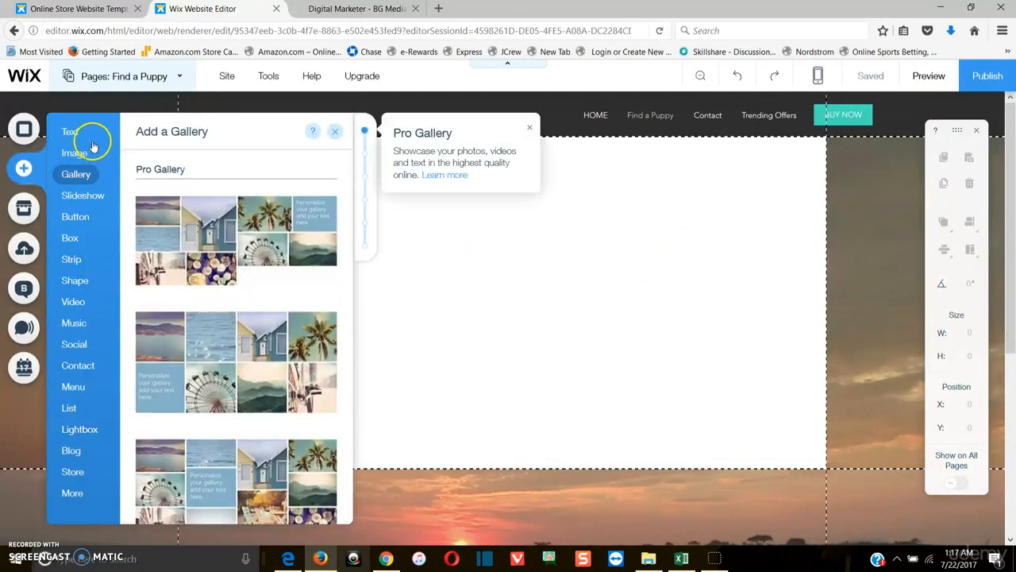
mouse_move(70, 154)
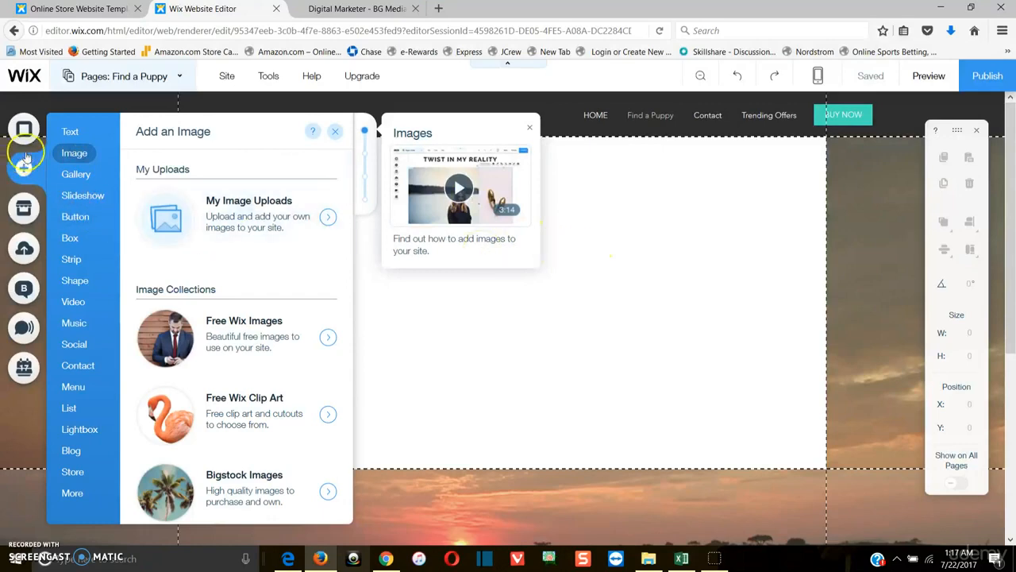
click(331, 198)
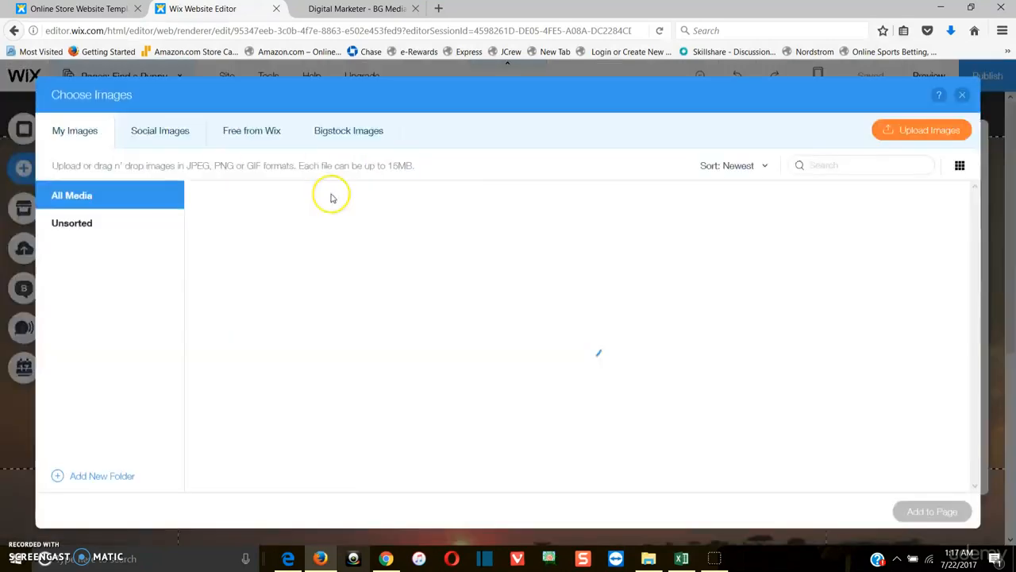
click(920, 134)
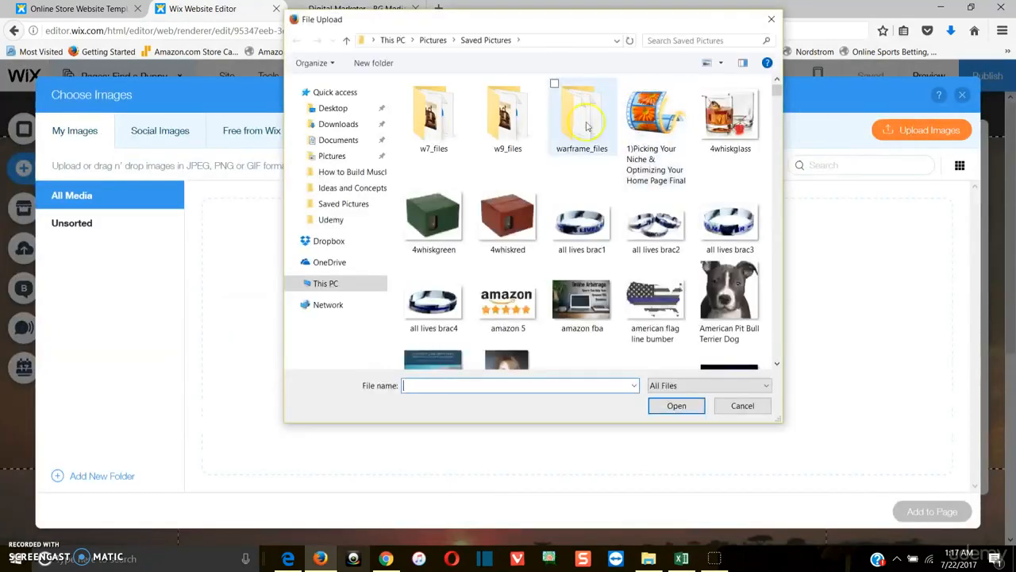
text(pup)
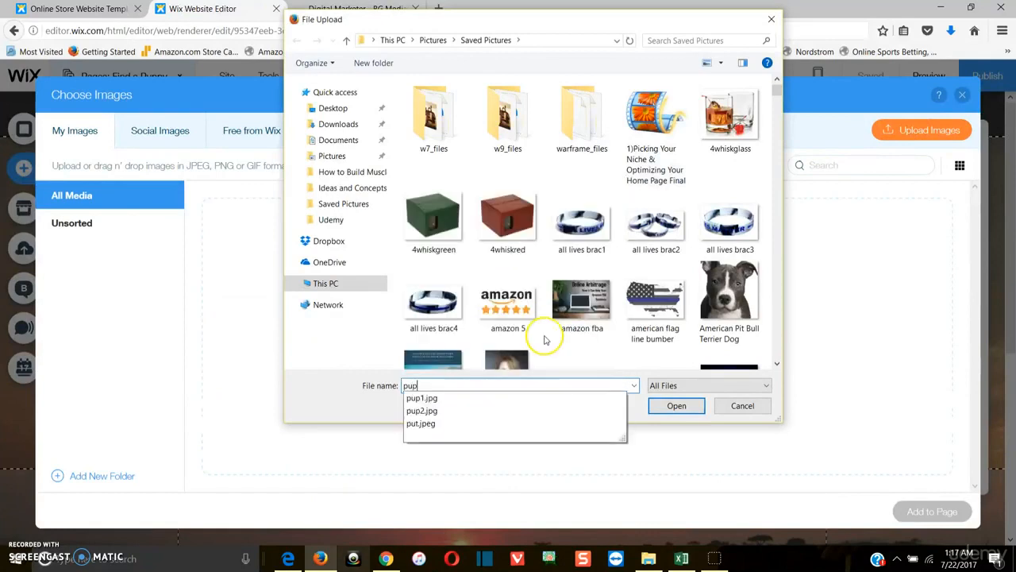
click(736, 41)
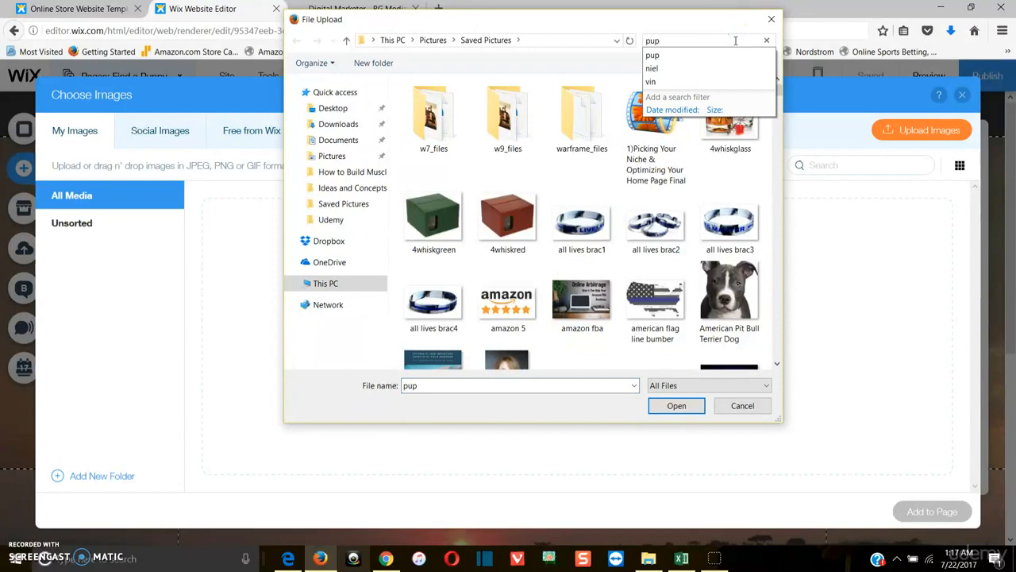
Upload pup2.jpg and add it to the Find a Puppy page
click(438, 144)
click(506, 111)
double_click(433, 104)
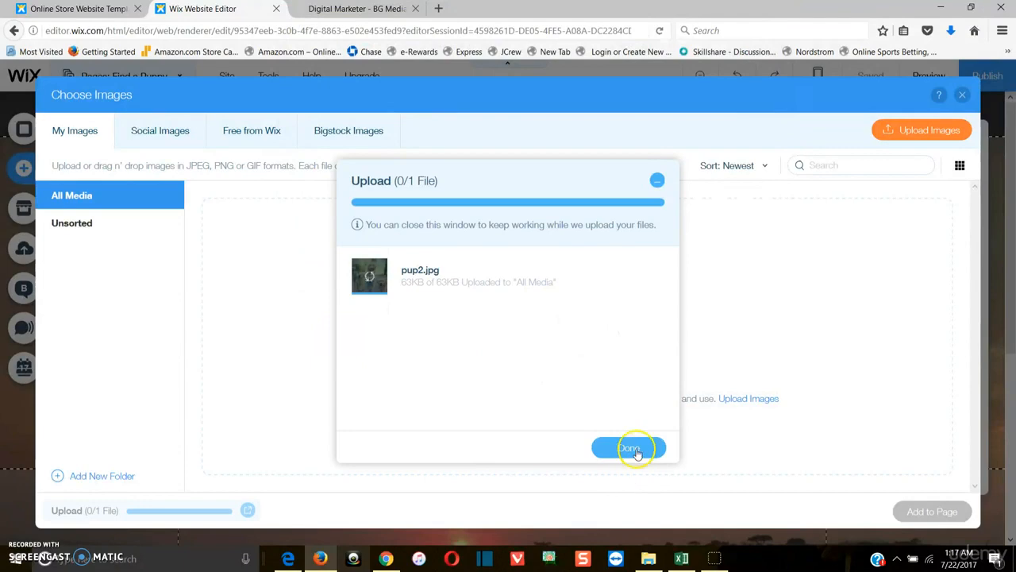
click(631, 449)
click(925, 512)
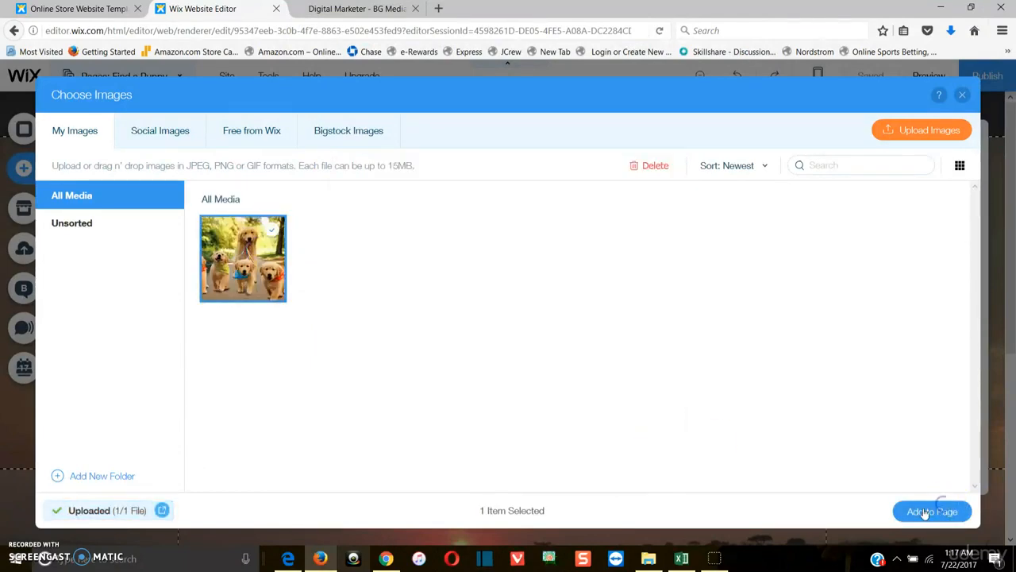
click(537, 151)
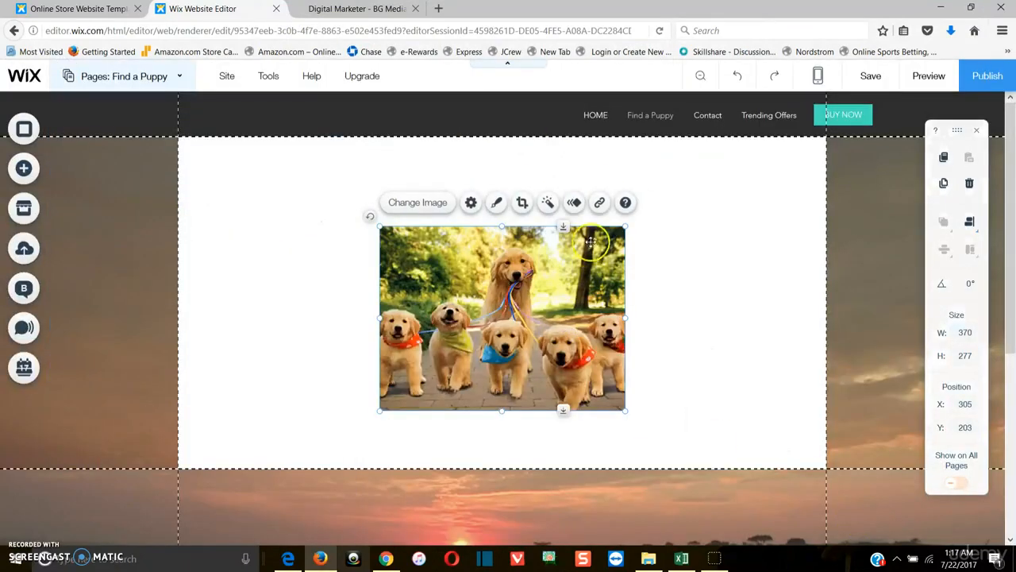
Enlarge the puppy image proportionally and reposition it in the middle of the white page area
drag(621, 230, 672, 199)
drag(552, 310, 528, 291)
click(716, 404)
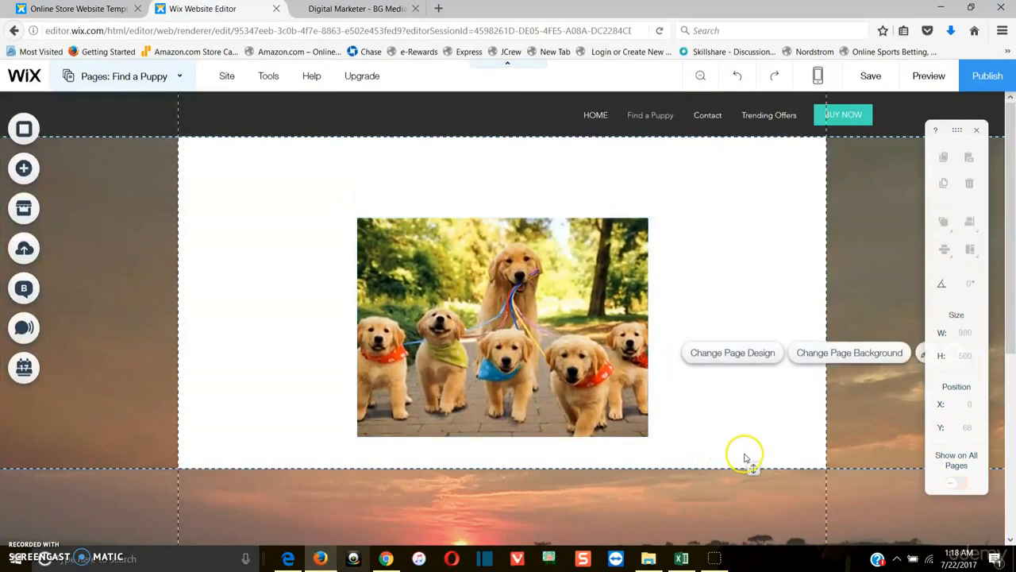
Extend the page area to about 611 px high and nudge the puppy image slightly down and left
drag(754, 468, 749, 527)
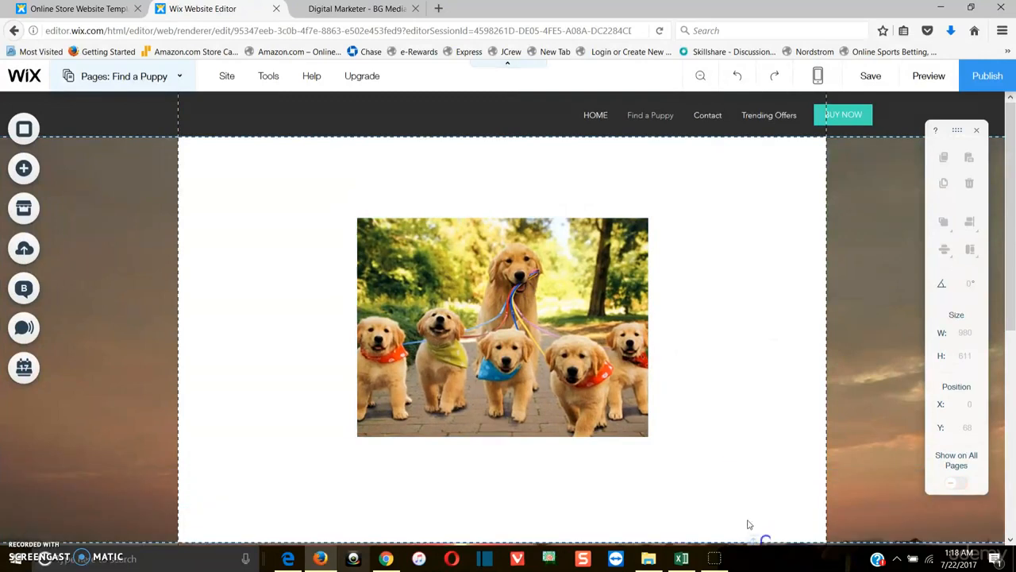
mouse_move(531, 309)
mouse_down()
mouse_move(530, 325)
mouse_move(529, 308)
mouse_up()
click(495, 156)
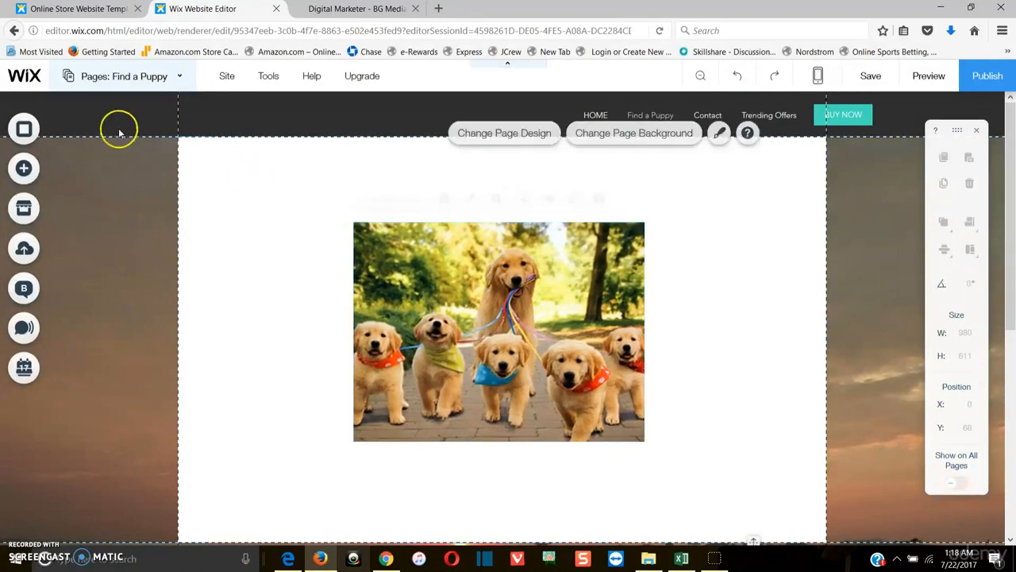
Add a themed Page Title text element and place it above the puppy image
click(29, 168)
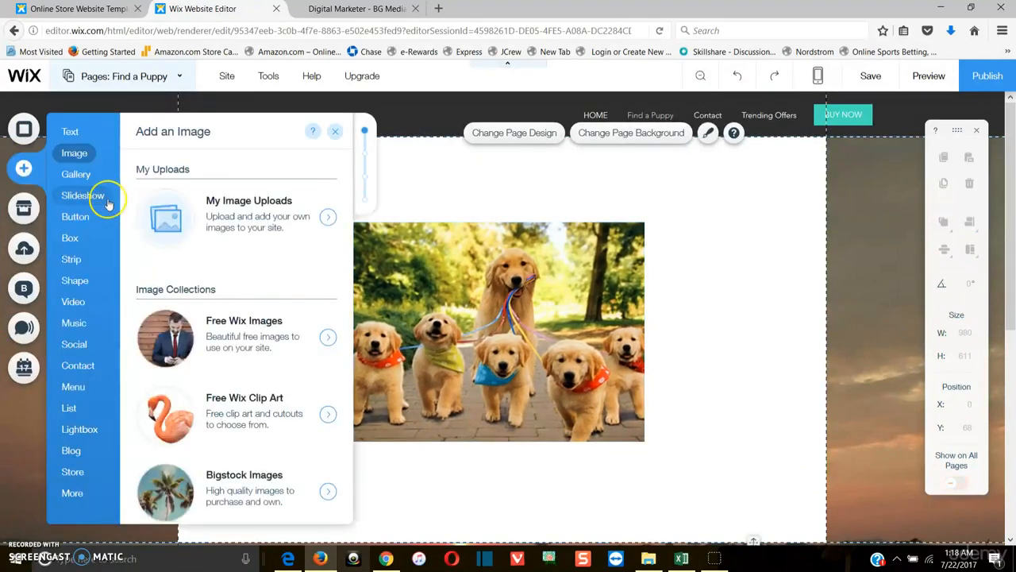
click(68, 132)
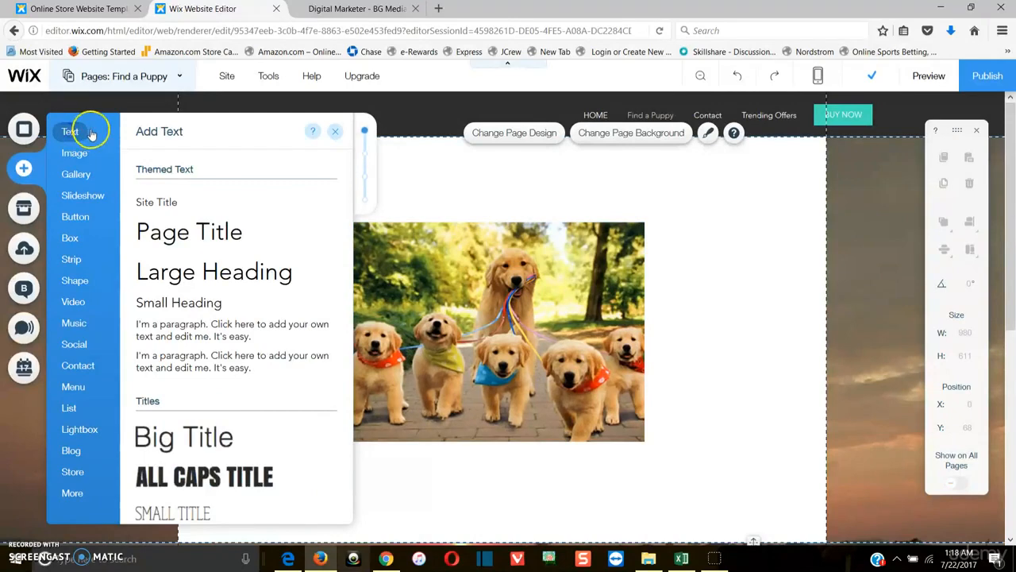
click(188, 233)
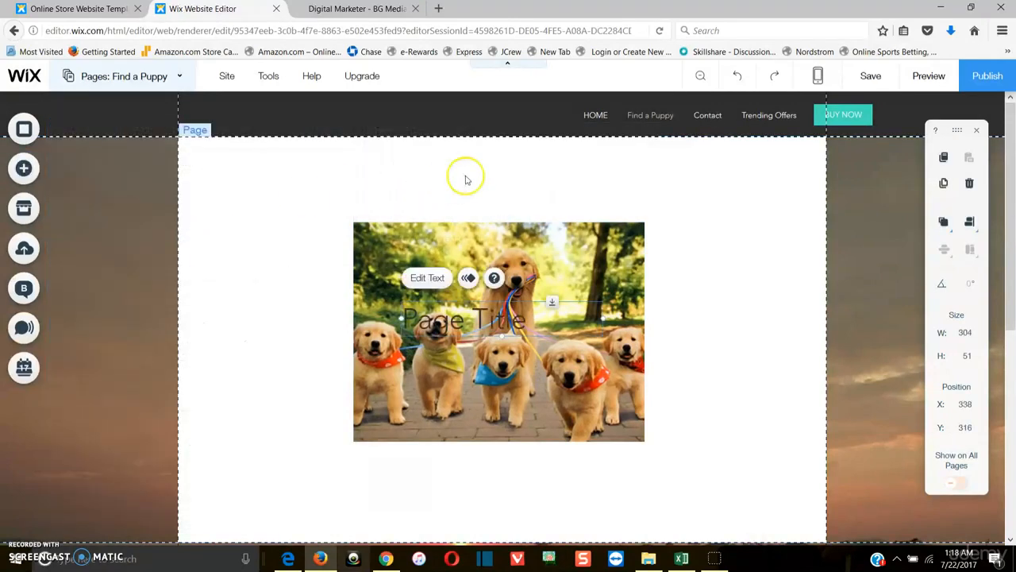
drag(493, 316, 508, 181)
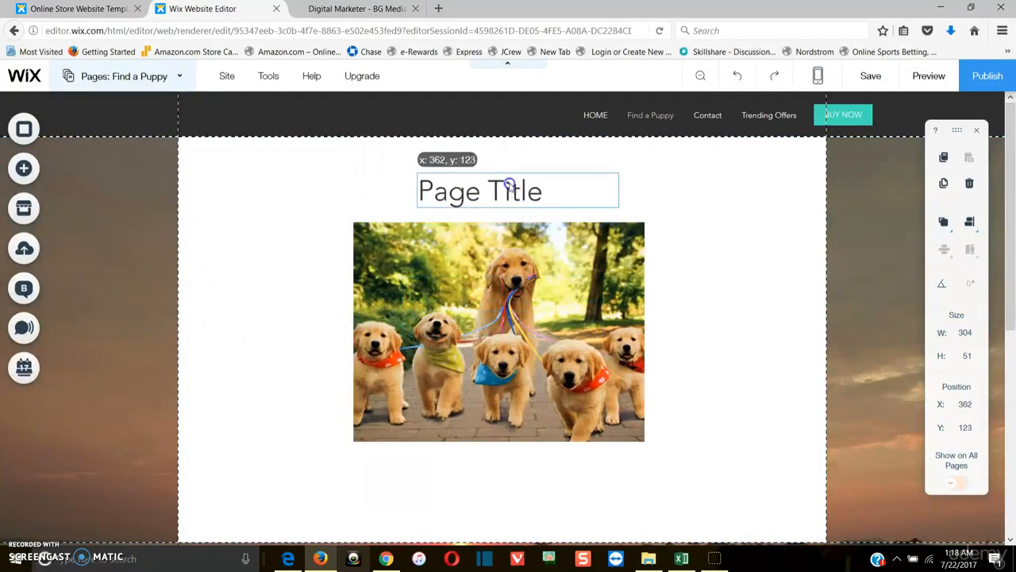
Center-align the title text and move its box to about X 338, Y 116, centered above the image
double_click(510, 183)
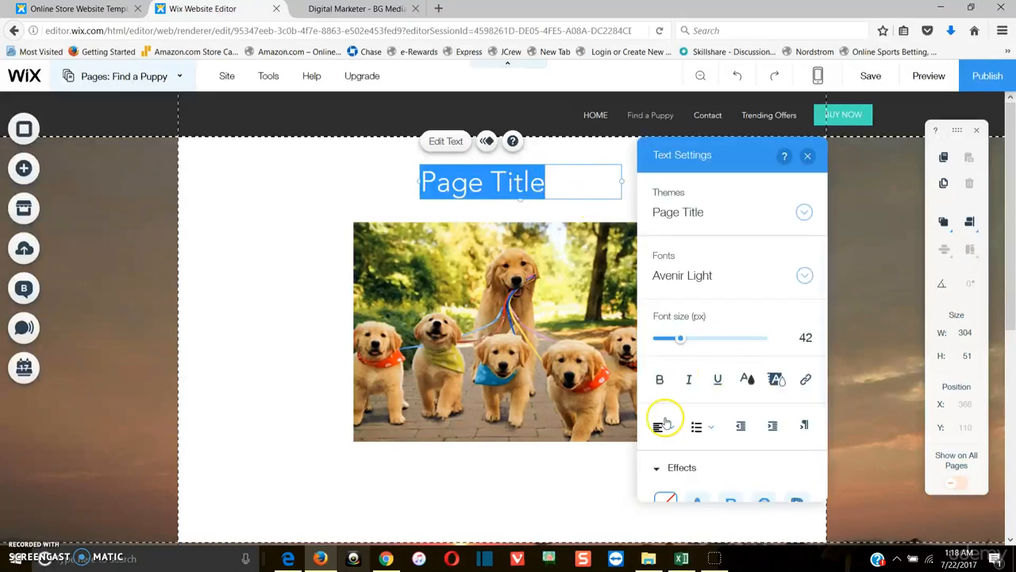
click(666, 424)
click(668, 446)
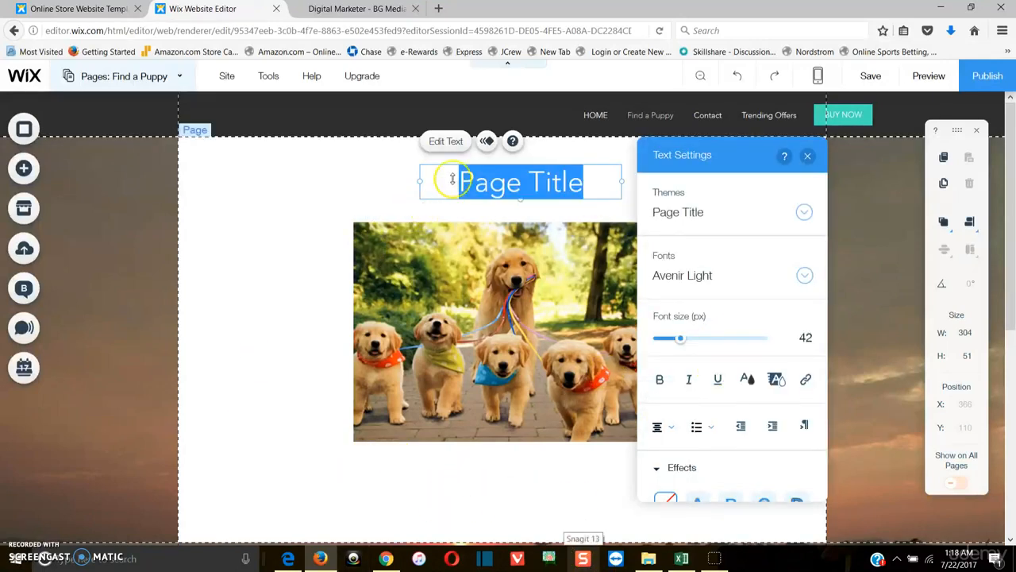
click(563, 154)
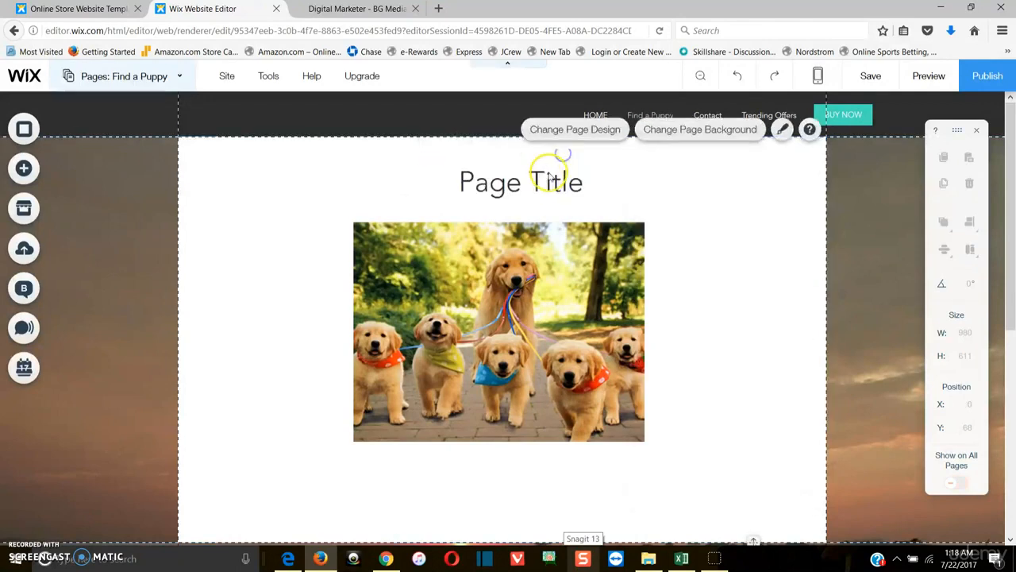
drag(540, 181, 520, 185)
Replace the placeholder title text with "Popular Breeds"
double_click(520, 186)
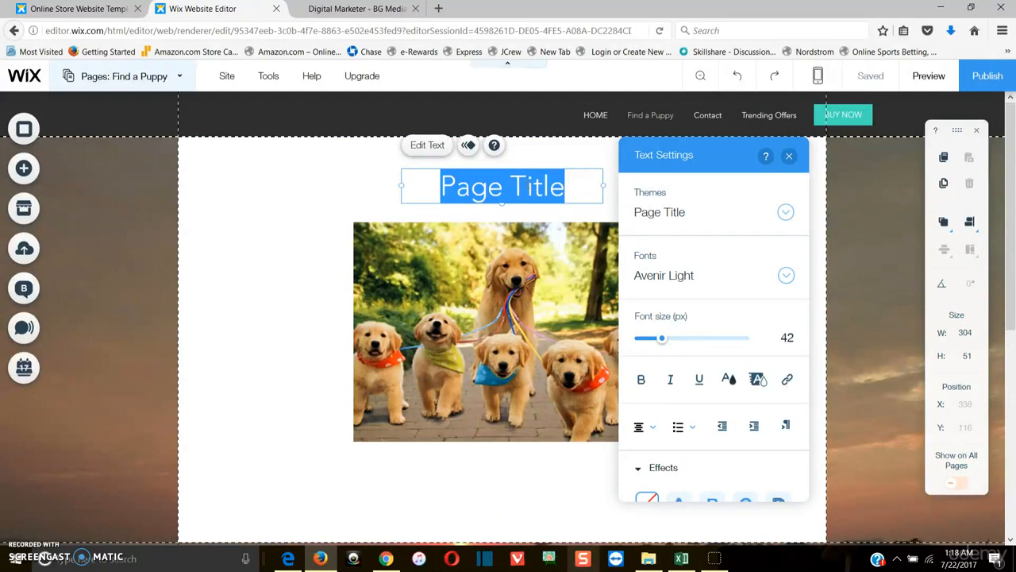
text(Pop)
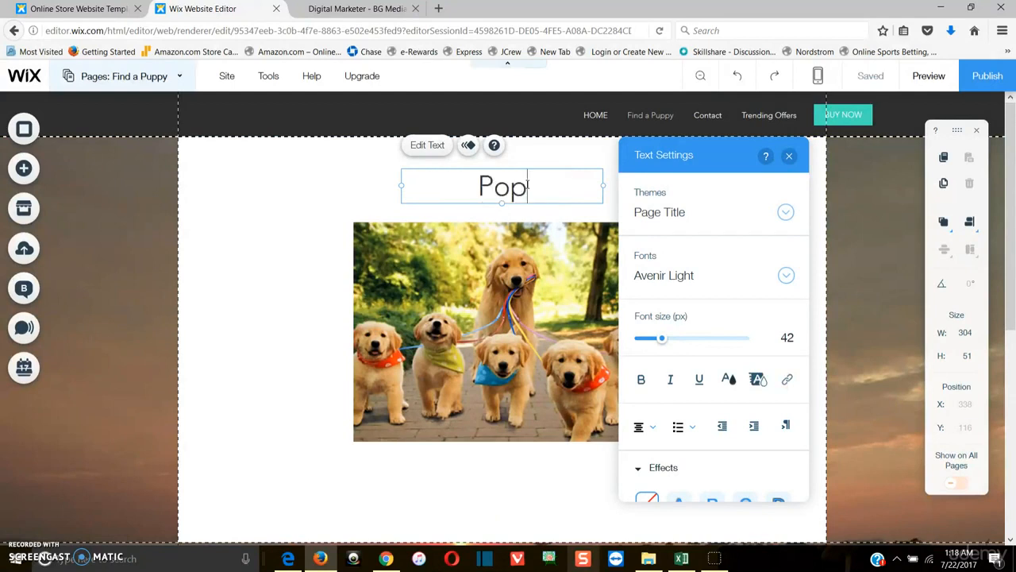
text(ular B)
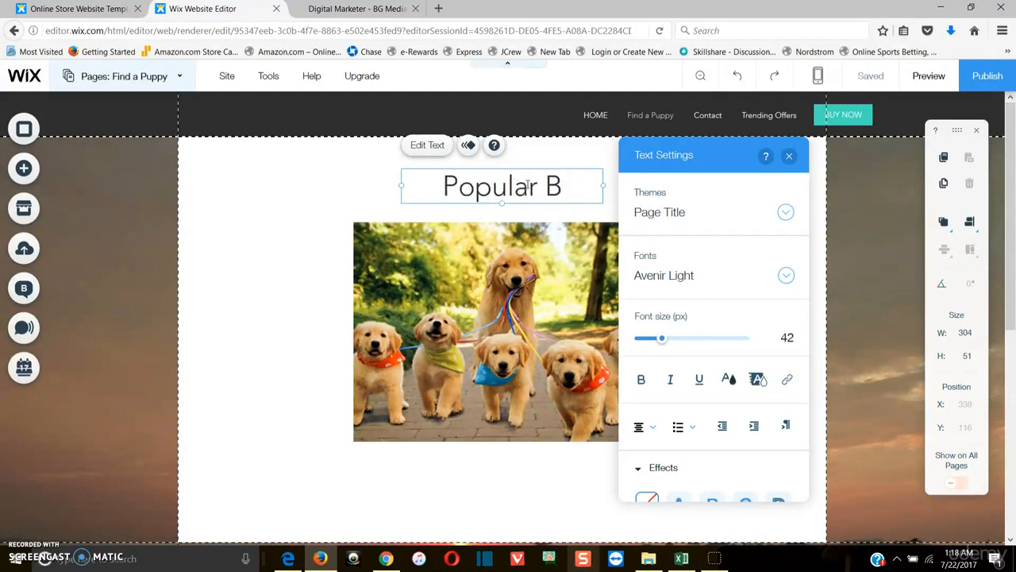
text(reeds)
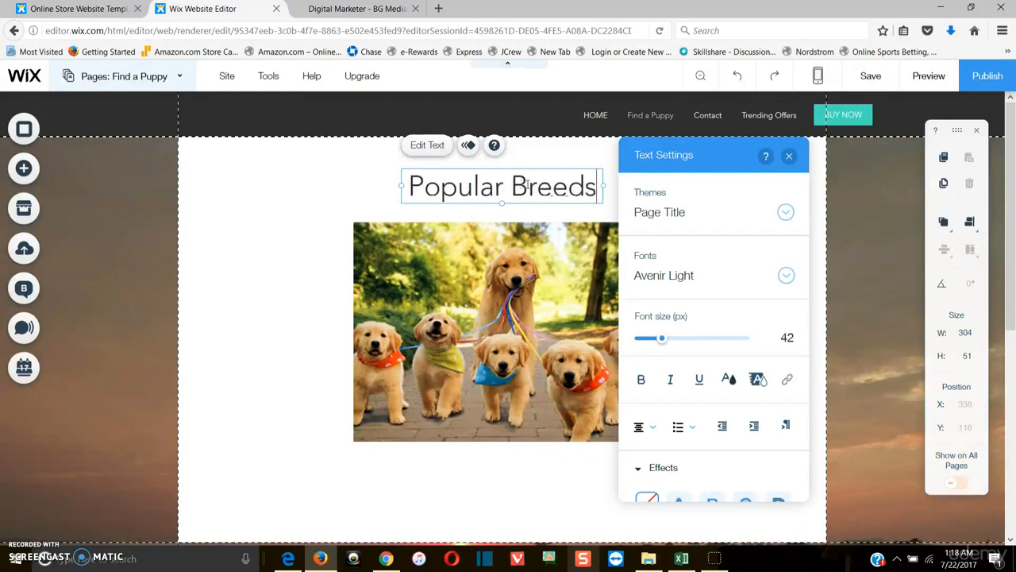
click(539, 158)
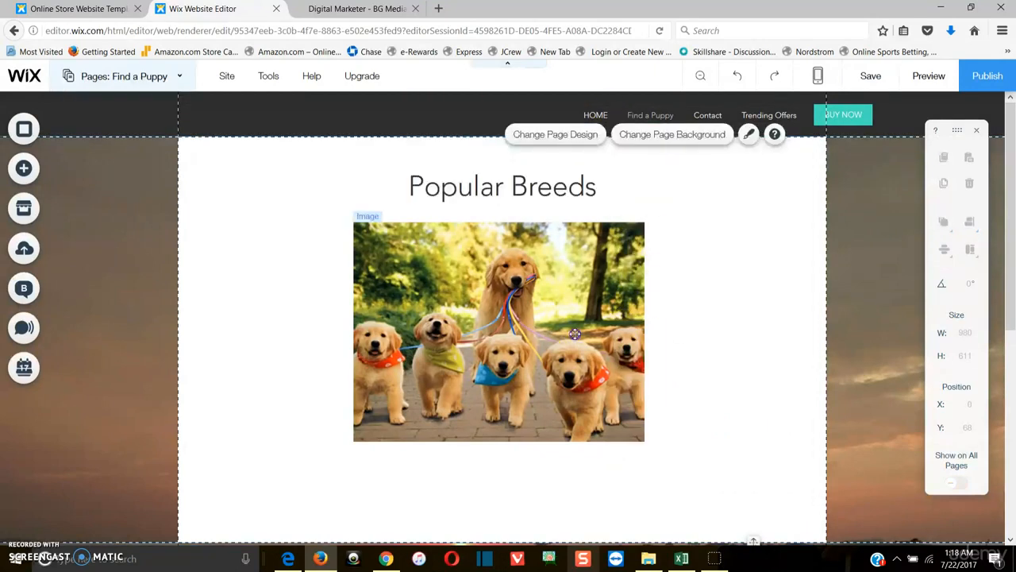
Shrink the puppy image to 208 by 156 px and place it at X 71, Y 238 below the title
click(591, 244)
drag(637, 236, 479, 320)
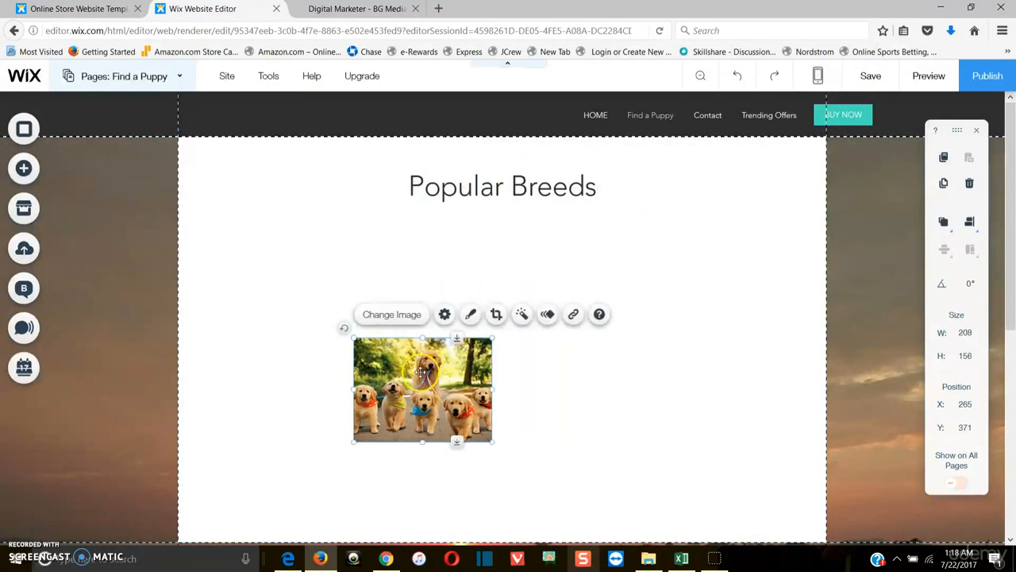
drag(392, 347, 291, 284)
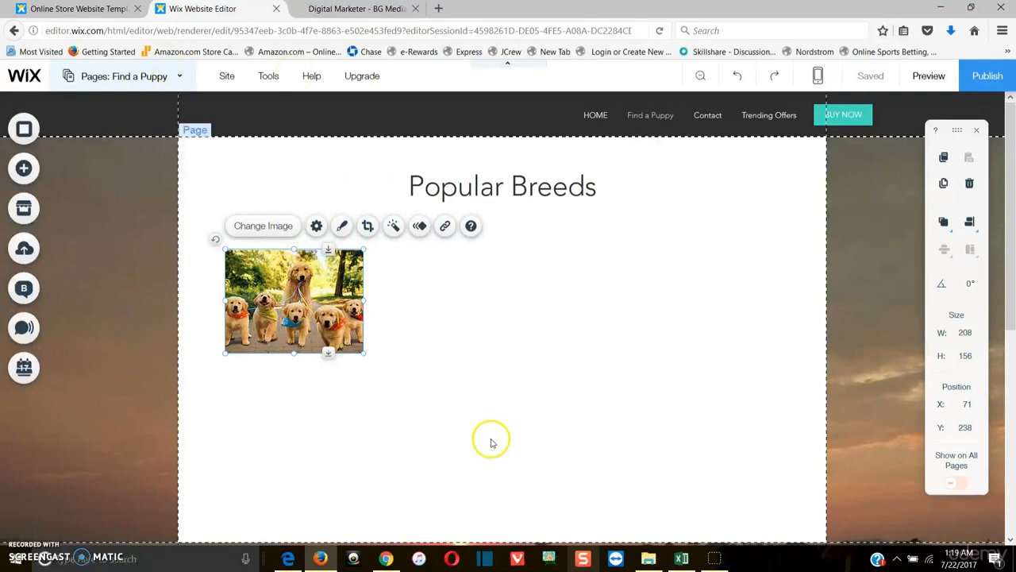
click(459, 327)
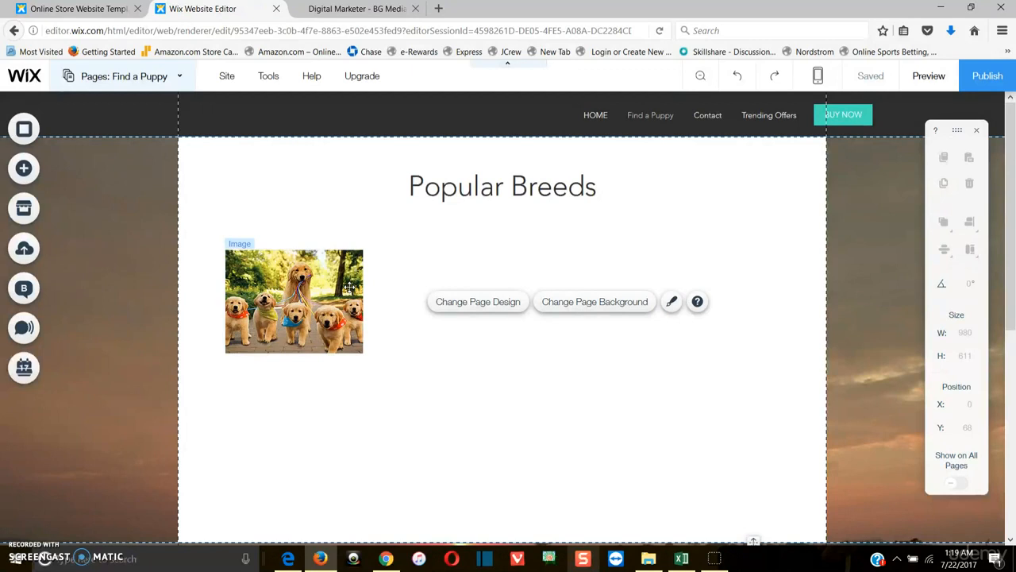
click(350, 287)
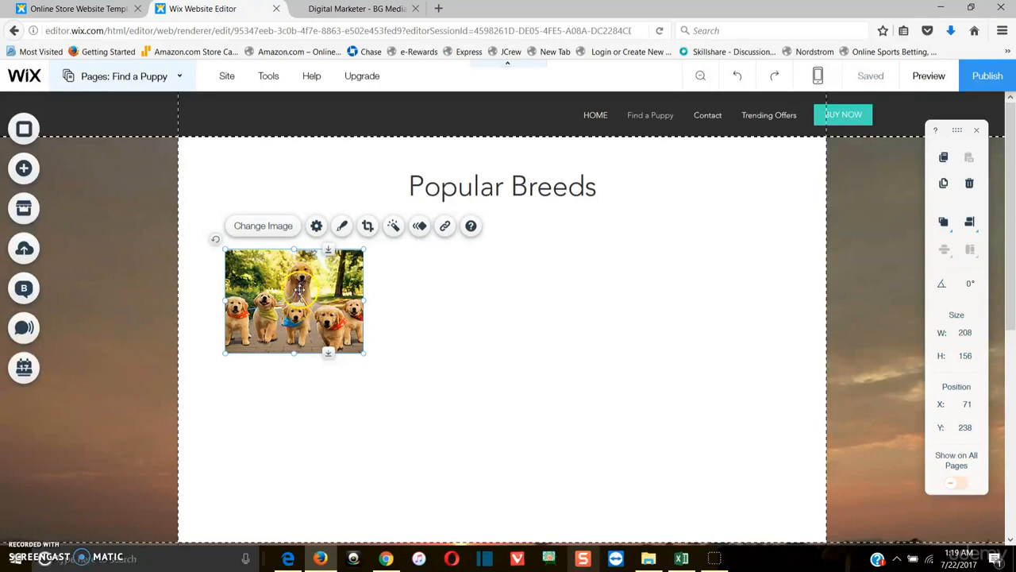
click(524, 299)
click(298, 286)
click(493, 195)
right_click(520, 176)
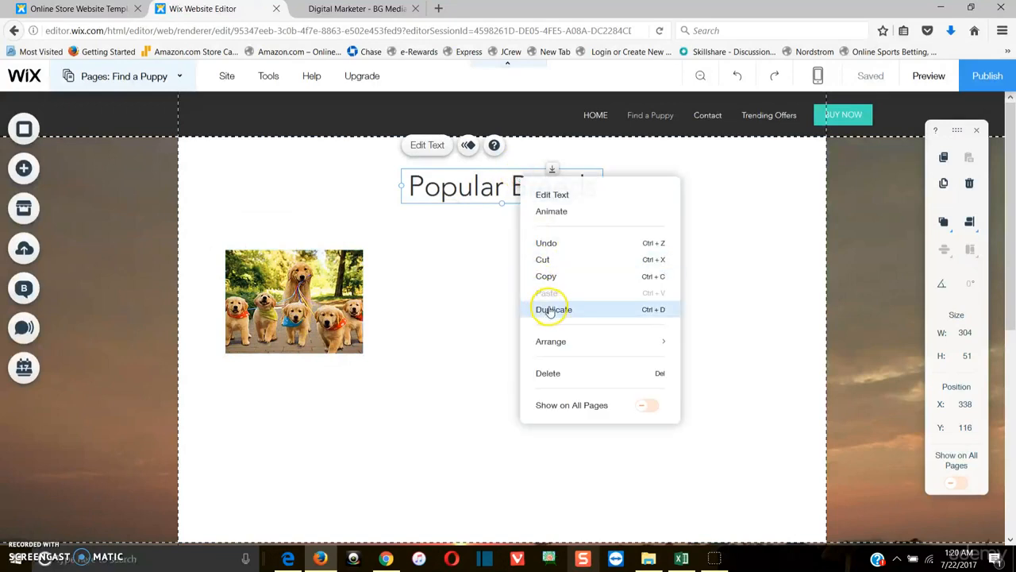
click(476, 284)
Duplicate the small puppy image and place the copy beside it at X 386, Y 238, centered under the title
click(308, 340)
right_click(314, 316)
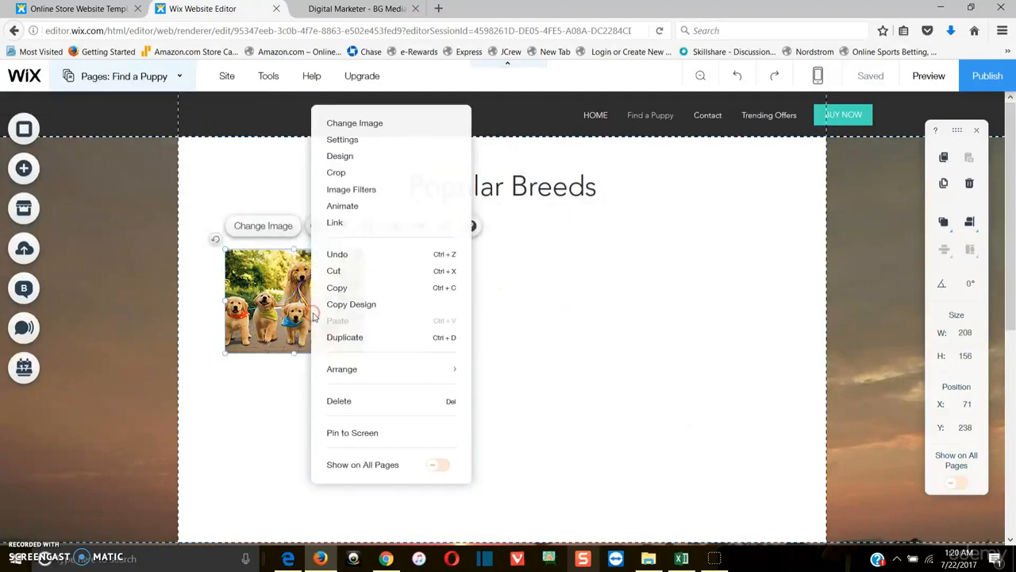
click(344, 337)
drag(344, 336, 497, 299)
right_click(501, 300)
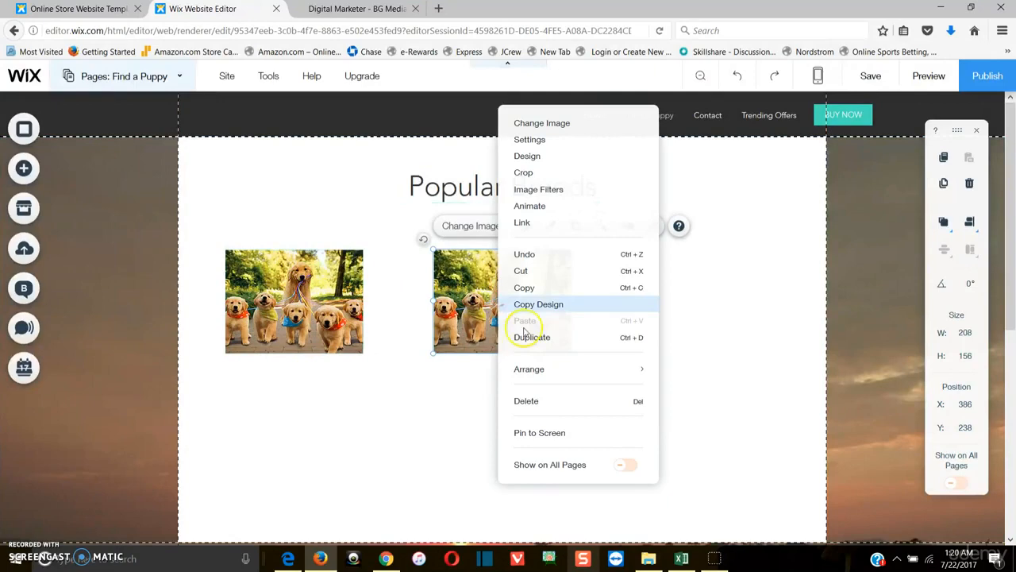
double_click(534, 338)
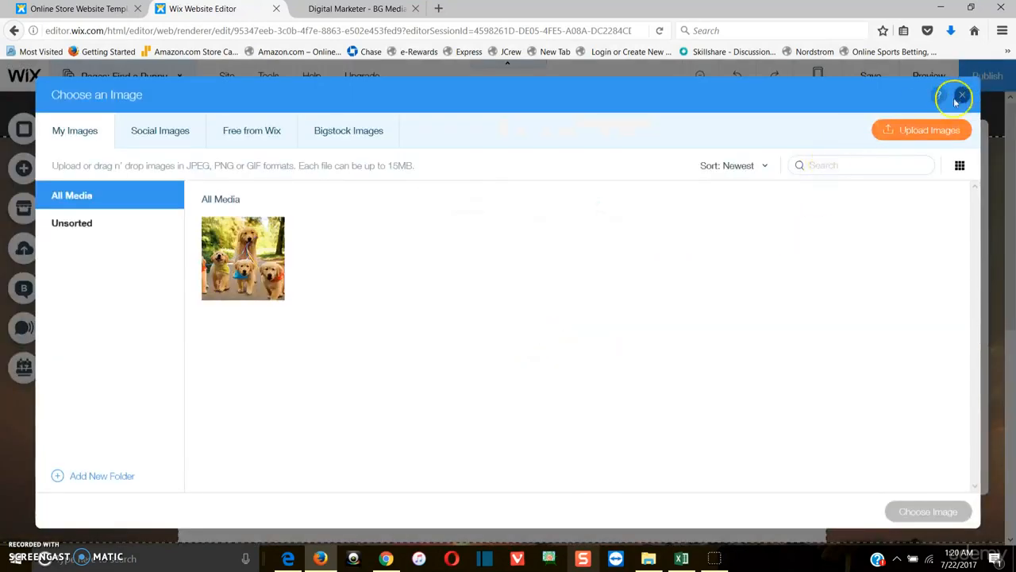
click(961, 97)
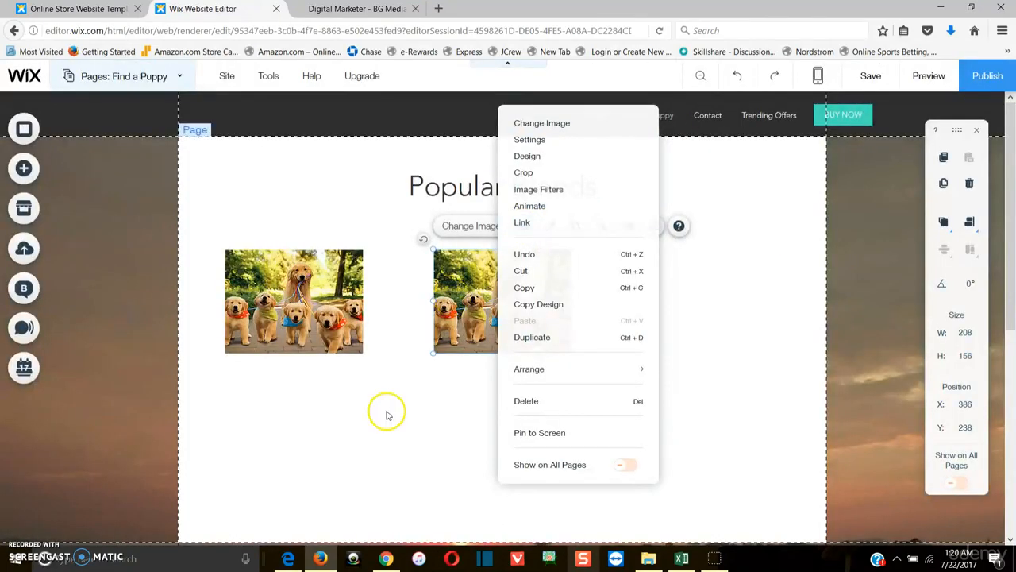
click(435, 357)
Duplicate the middle puppy image and place the copy at X 703, Y 238 to complete a row of three
click(537, 293)
right_click(537, 293)
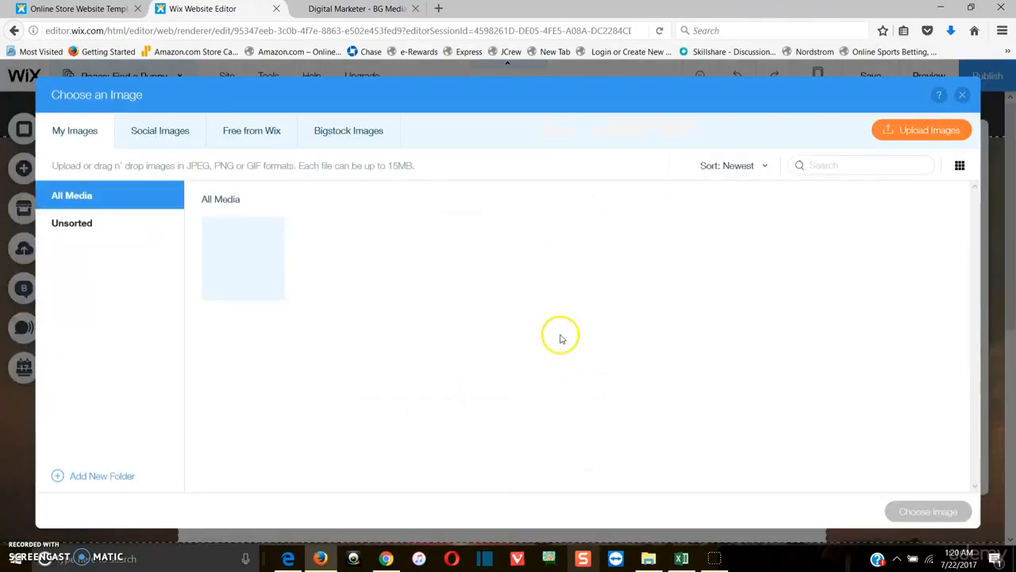
click(962, 95)
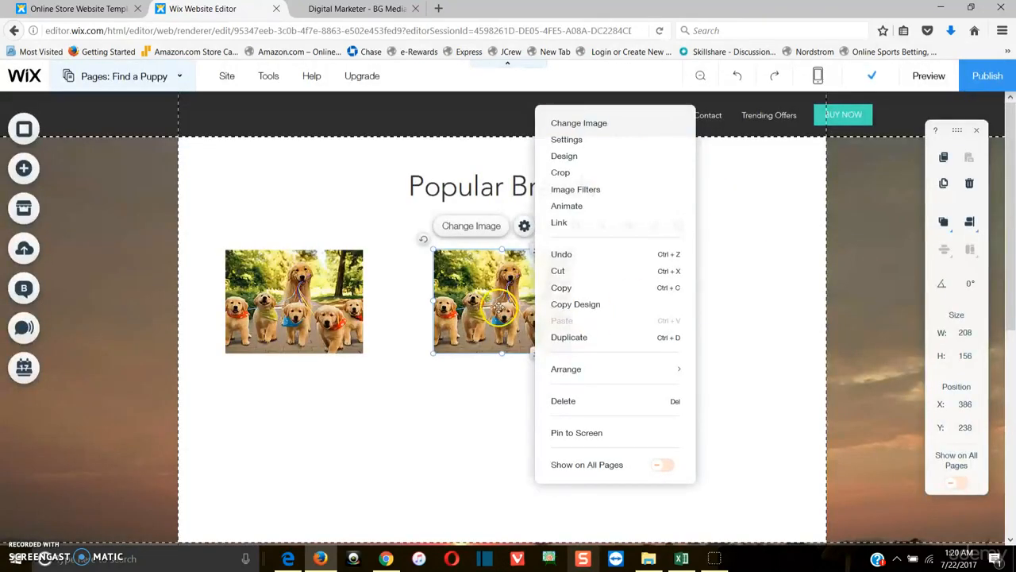
click(551, 337)
drag(547, 332, 725, 315)
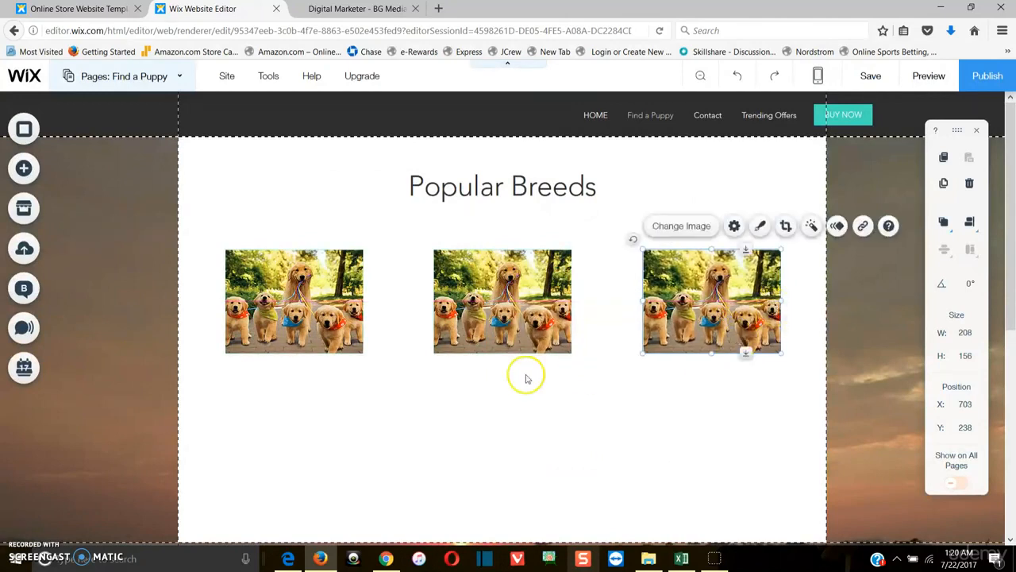
click(570, 405)
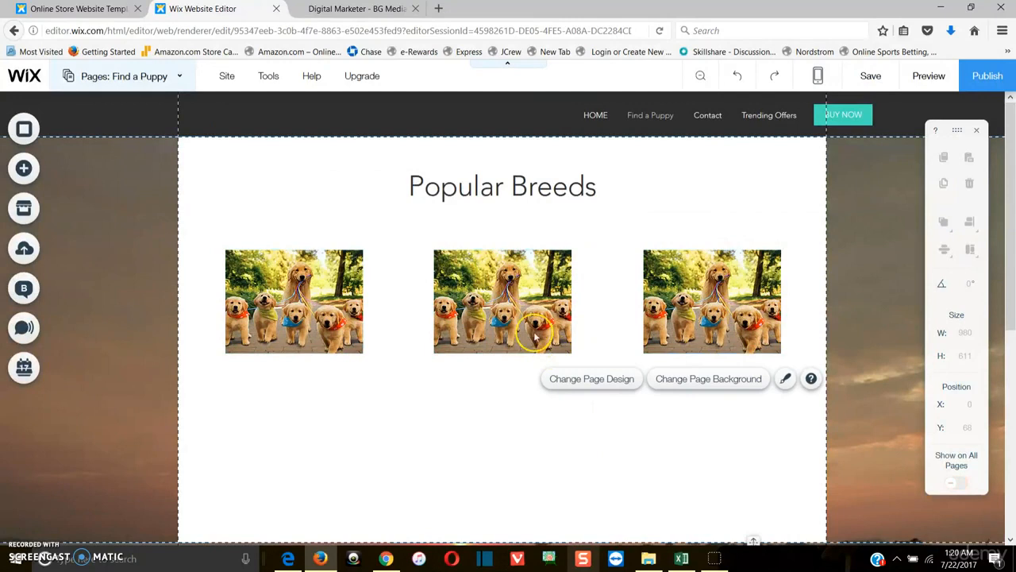
click(515, 297)
mouse_move(514, 297)
mouse_down()
mouse_move(515, 321)
mouse_move(514, 301)
mouse_up()
click(576, 429)
Duplicate the row's first puppy image and place the copy directly below it at X 71, Y 500
click(349, 341)
right_click(347, 340)
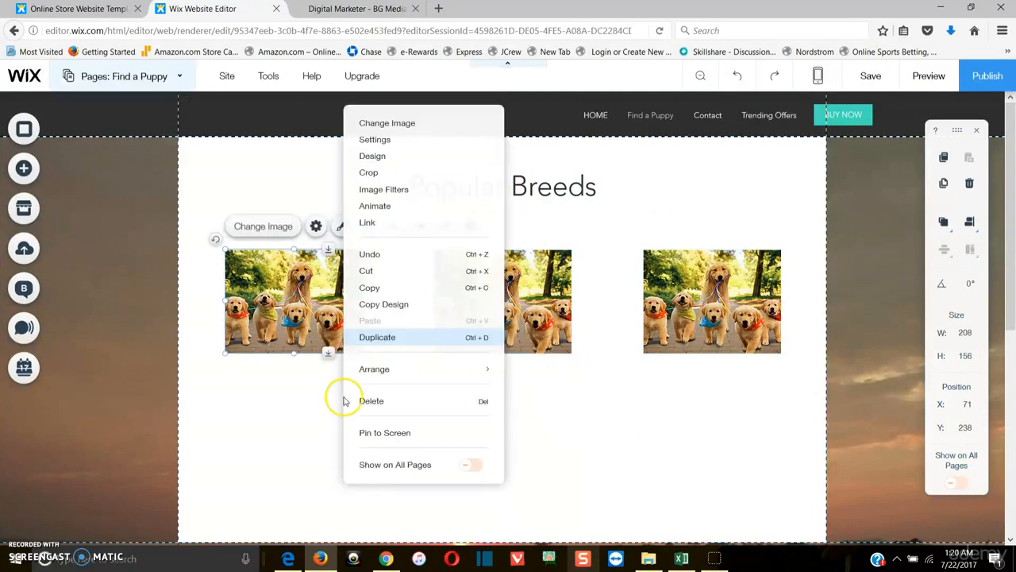
click(375, 336)
drag(337, 330, 314, 489)
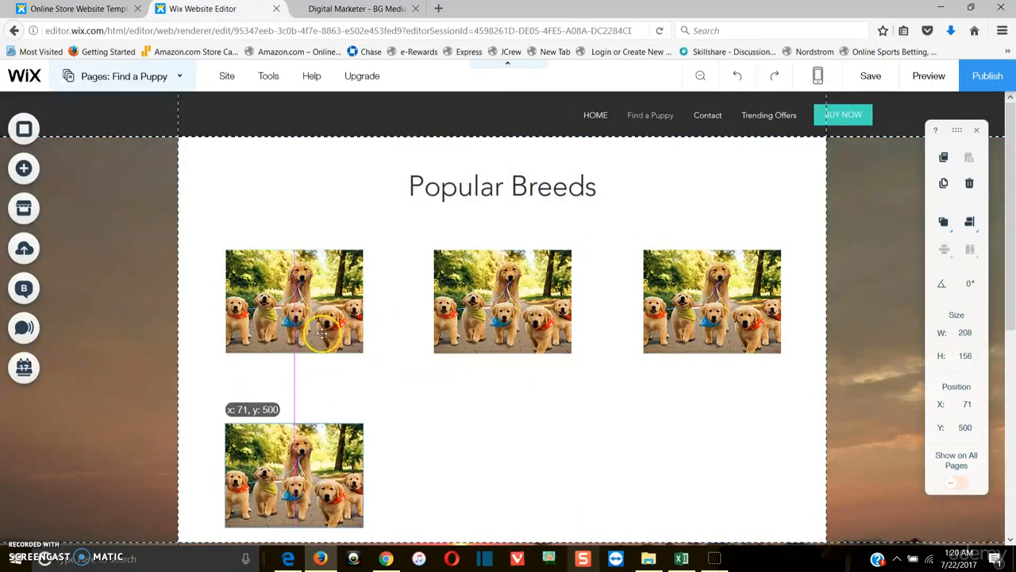
Duplicate the upper middle puppy image and place the copy directly below it, level with the second row's first image
right_click(523, 318)
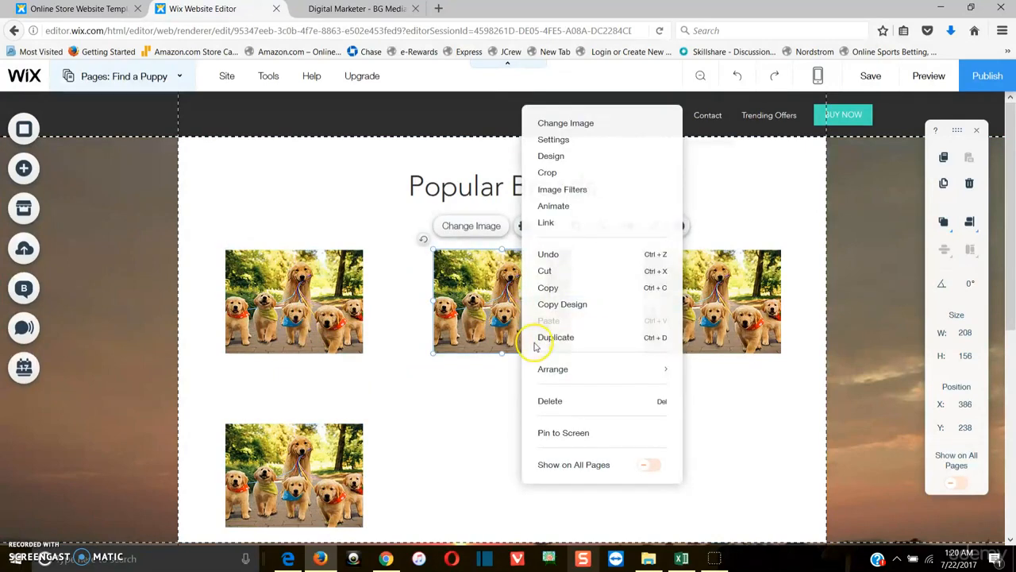
click(539, 337)
drag(497, 341, 473, 467)
Duplicate the upper row's last puppy image and place the copy directly below it to complete the second row of three
click(663, 334)
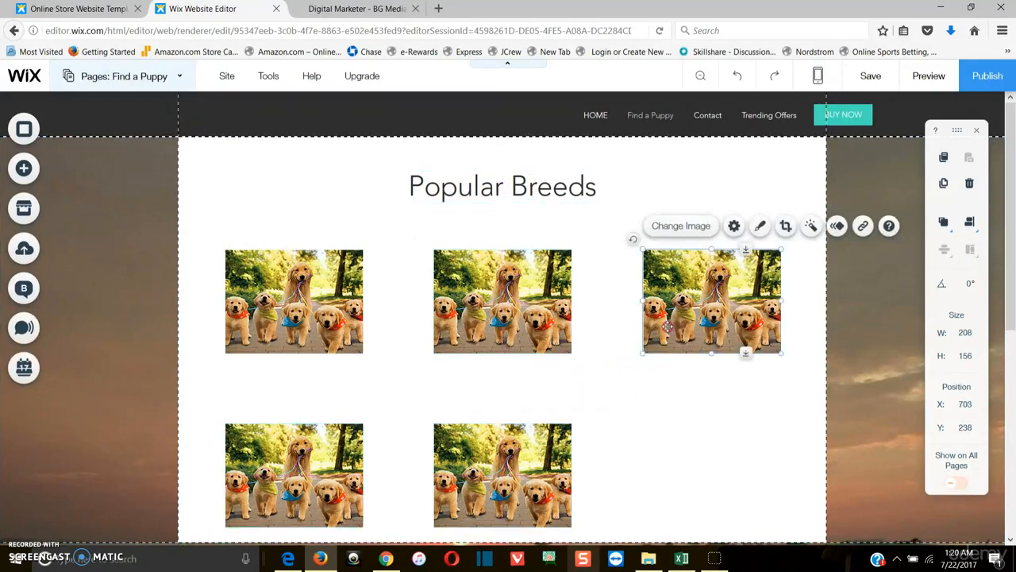
right_click(667, 334)
click(690, 337)
drag(699, 308, 679, 468)
click(608, 370)
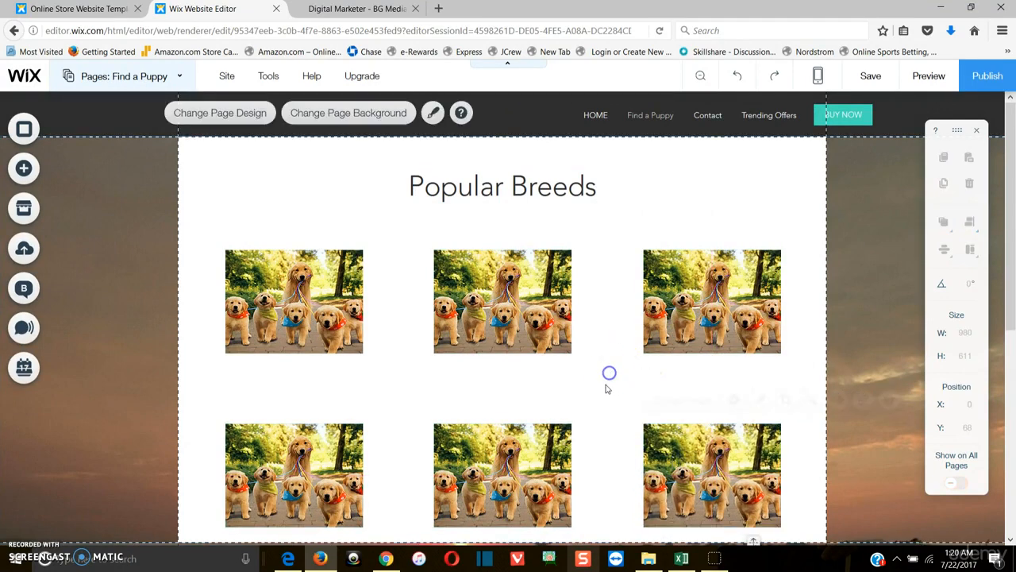
scroll(587, 349, down, 1)
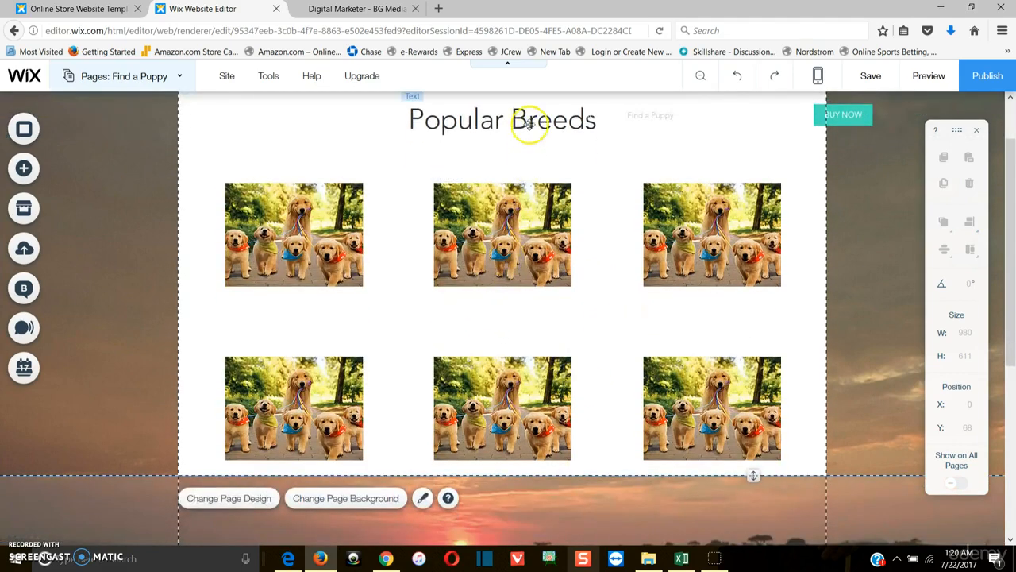
Open lancasterpuppies.com in a new browser tab
click(439, 9)
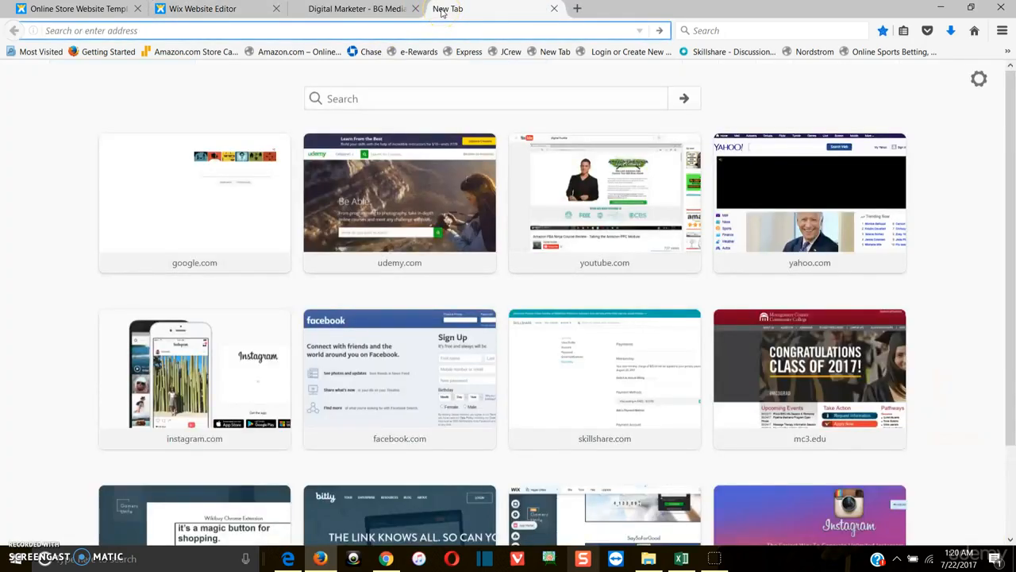
text(lancati)
text(r)
key(BackSpace)
key(BackSpace)
key(BackSpace)
text(ster)
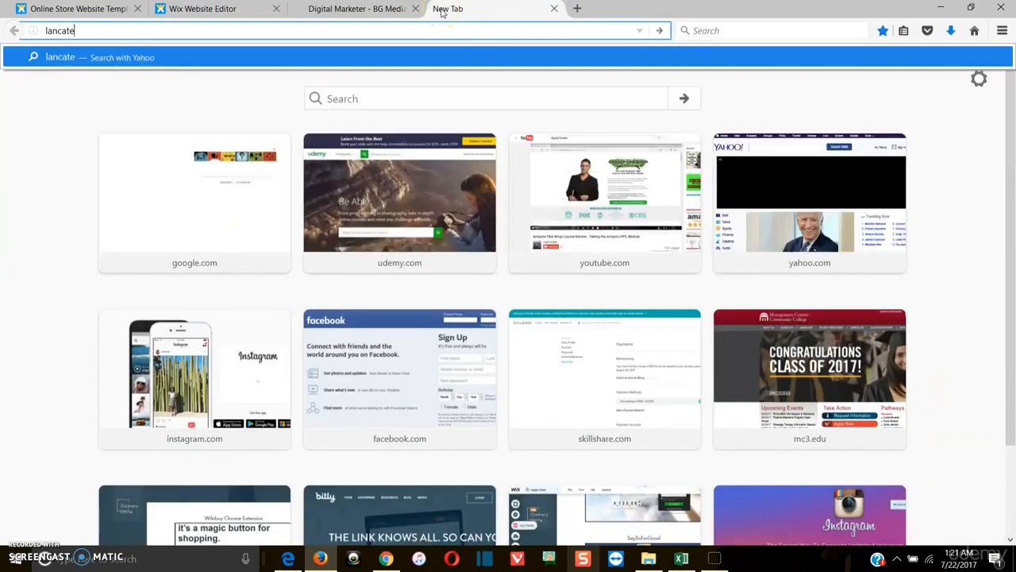
text(puppies.com)
key(Return)
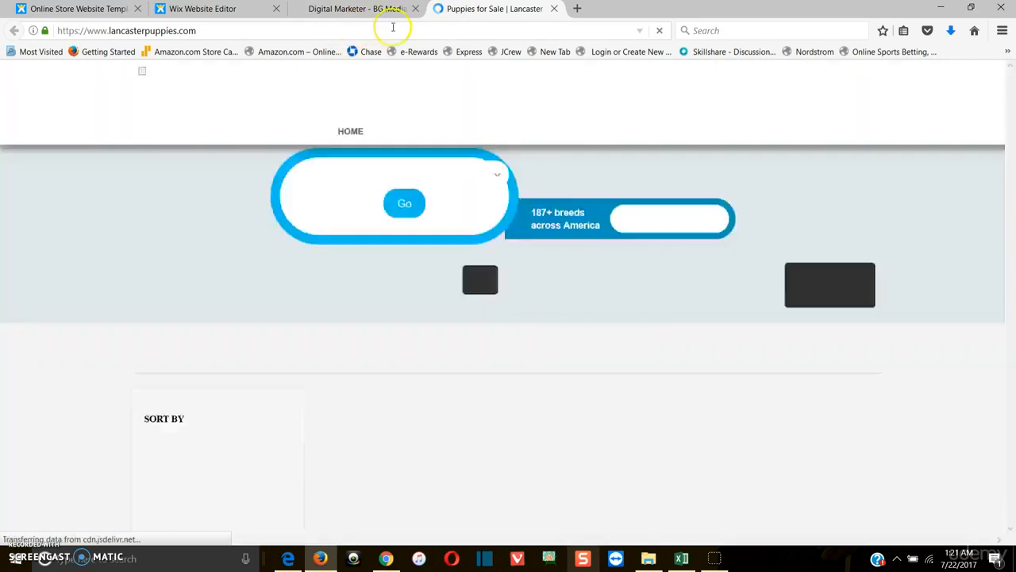
Examine the Lancaster Puppies home page and the breeds offered under "Find your Breed"
scroll(531, 231, down, 3)
scroll(531, 231, up, 3)
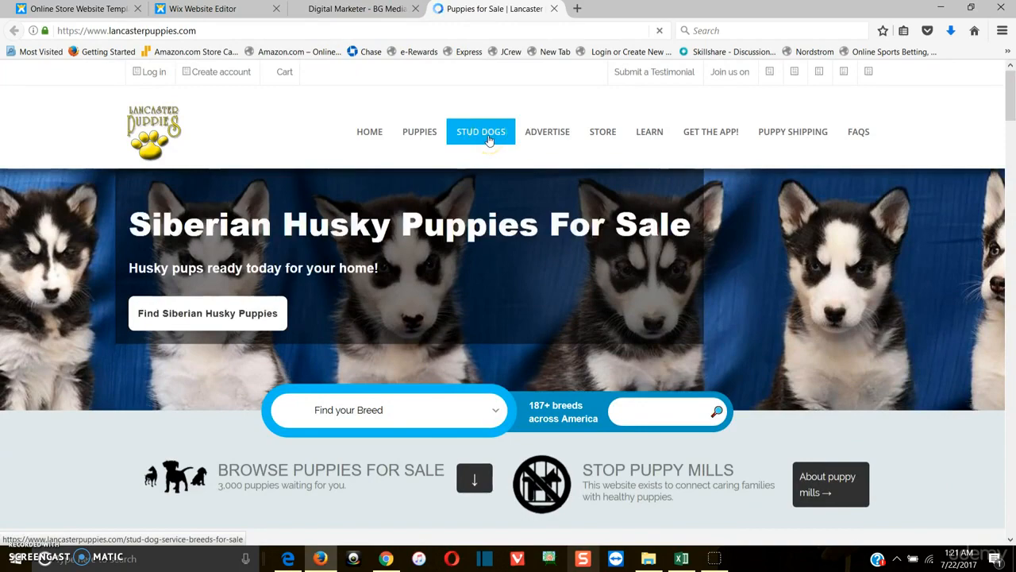
click(393, 410)
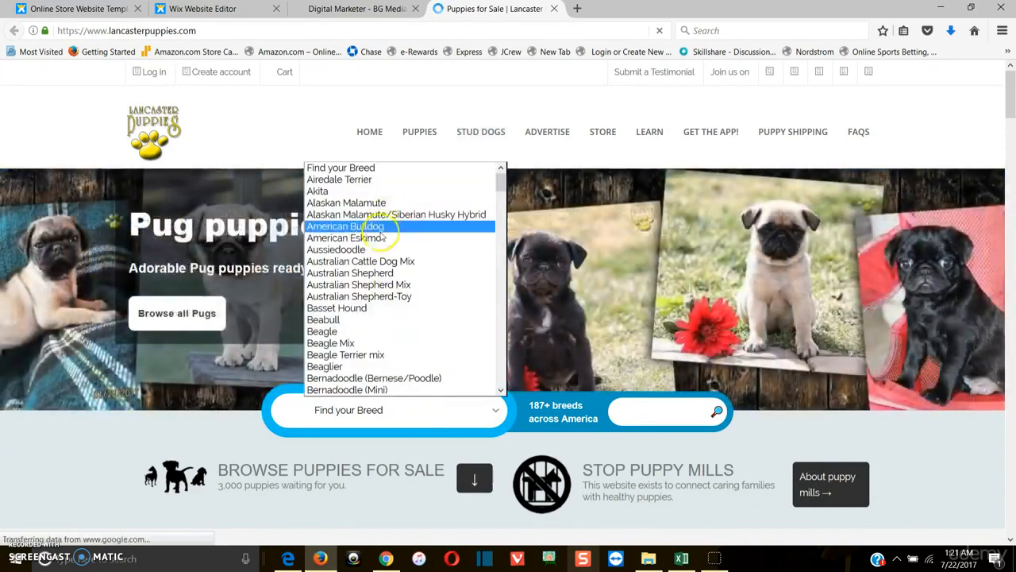
scroll(349, 326, down, 4)
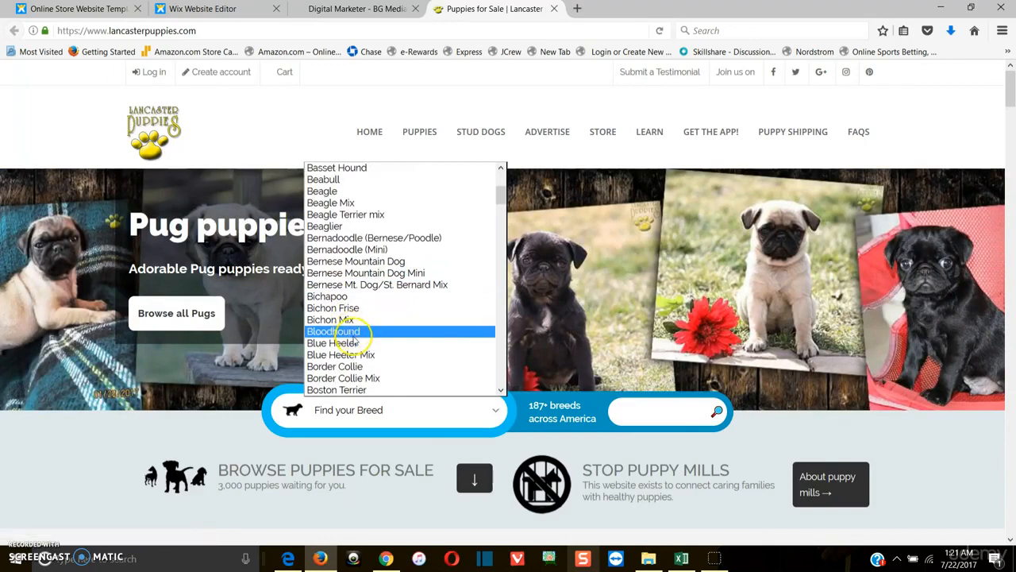
right_click(356, 330)
click(325, 332)
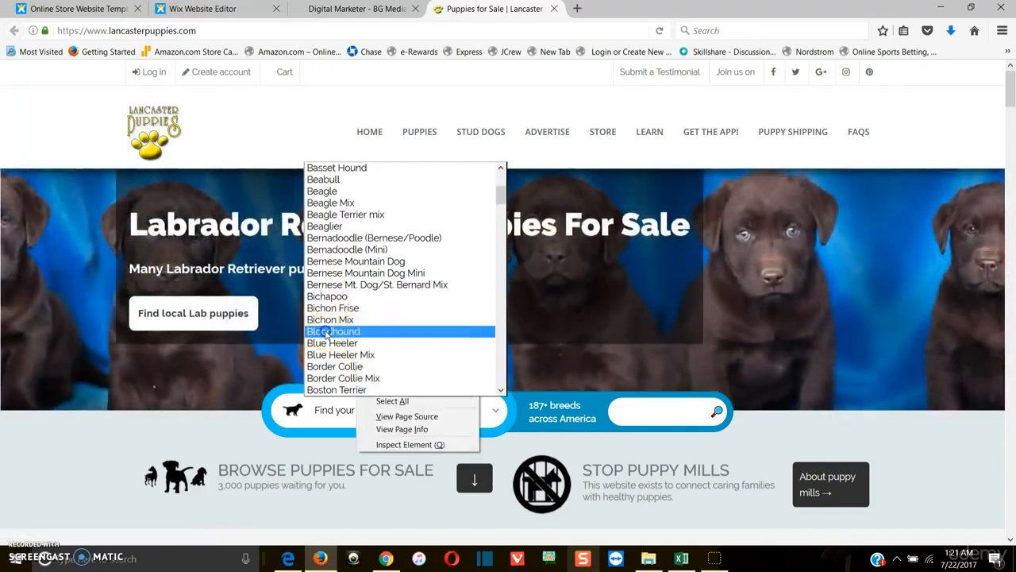
click(381, 419)
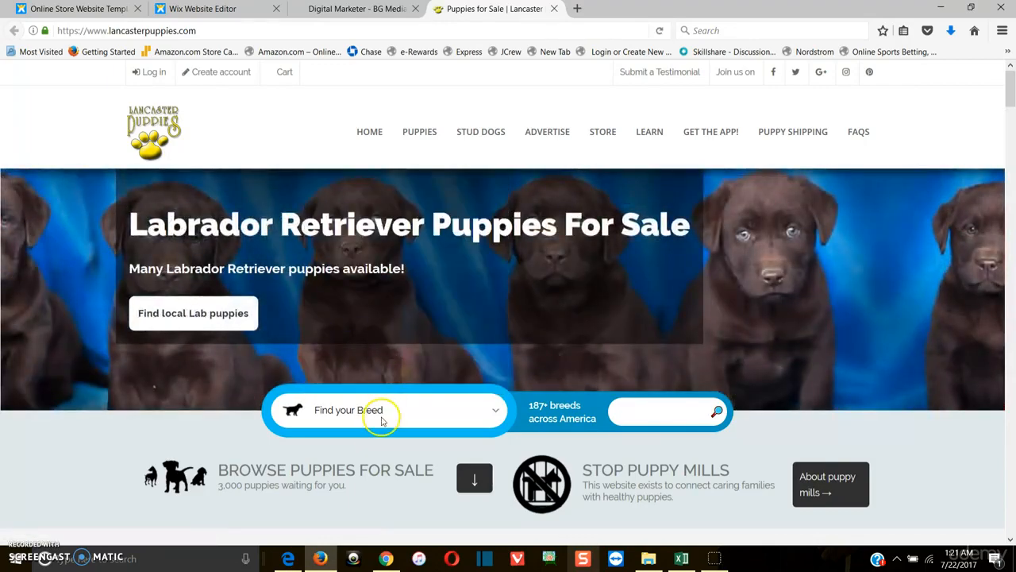
click(490, 419)
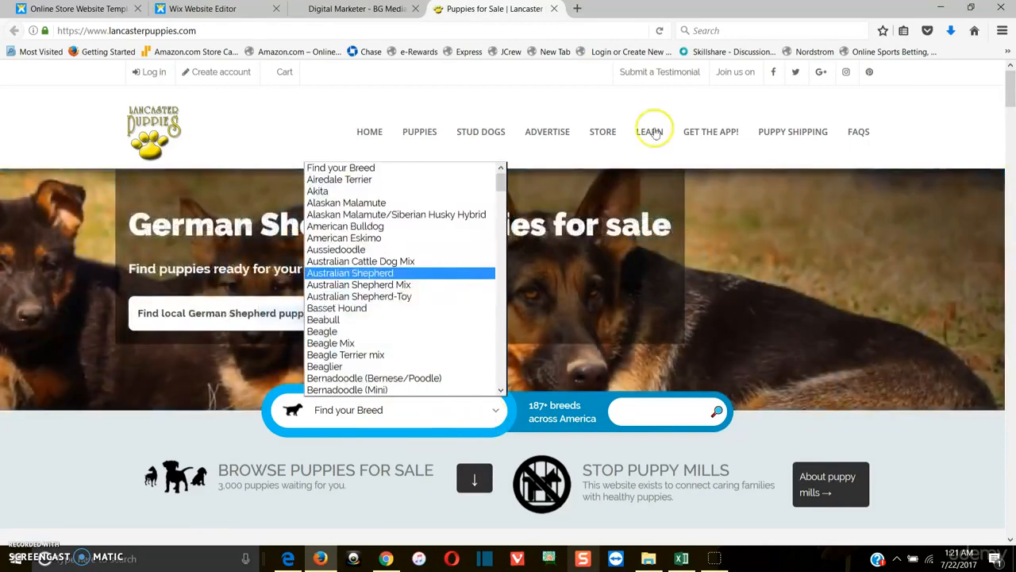
Open Google in a new browser tab and search for "popular dog breeds 2017"
click(577, 8)
text(google.com/)
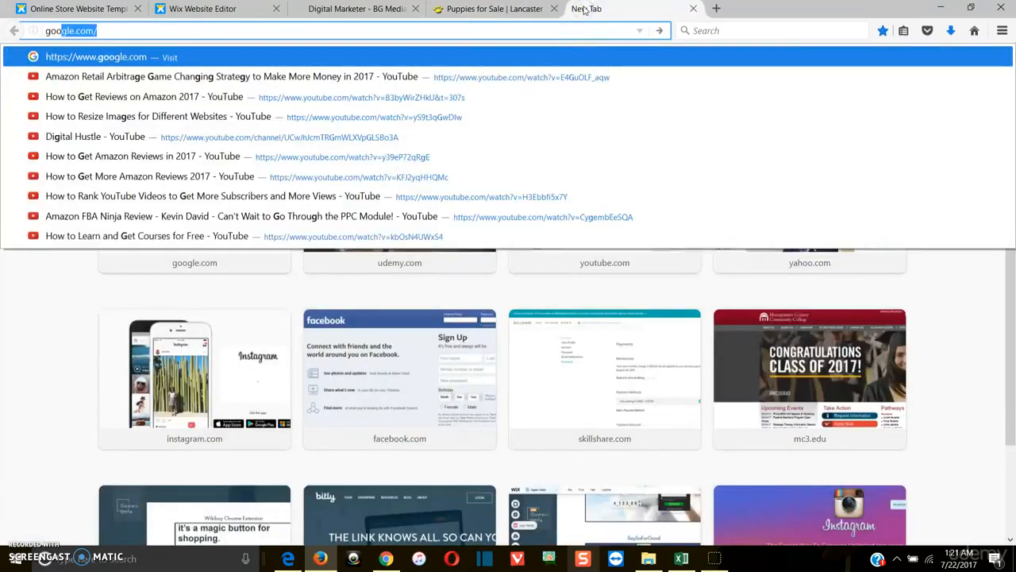
key(Return)
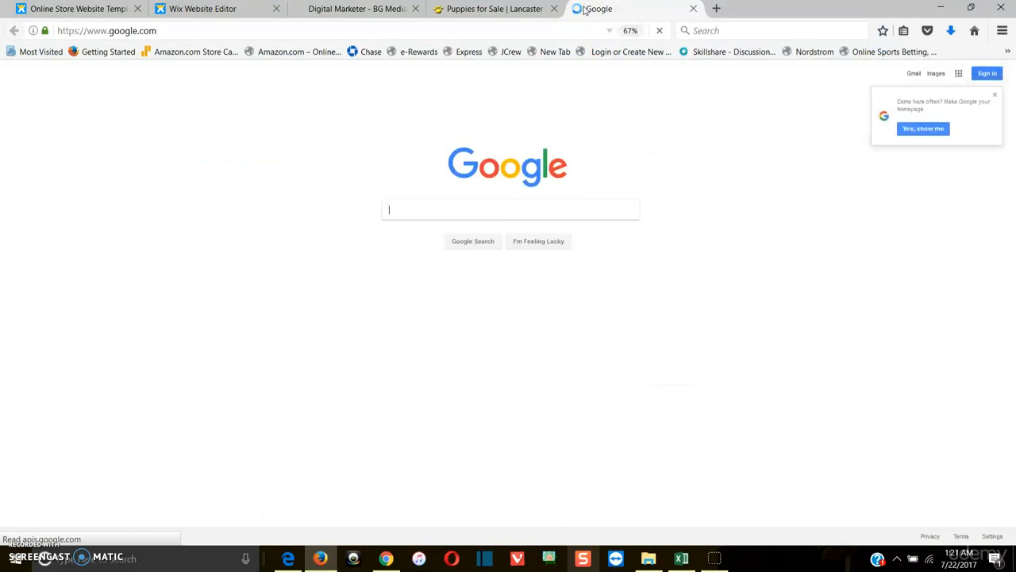
text(popu)
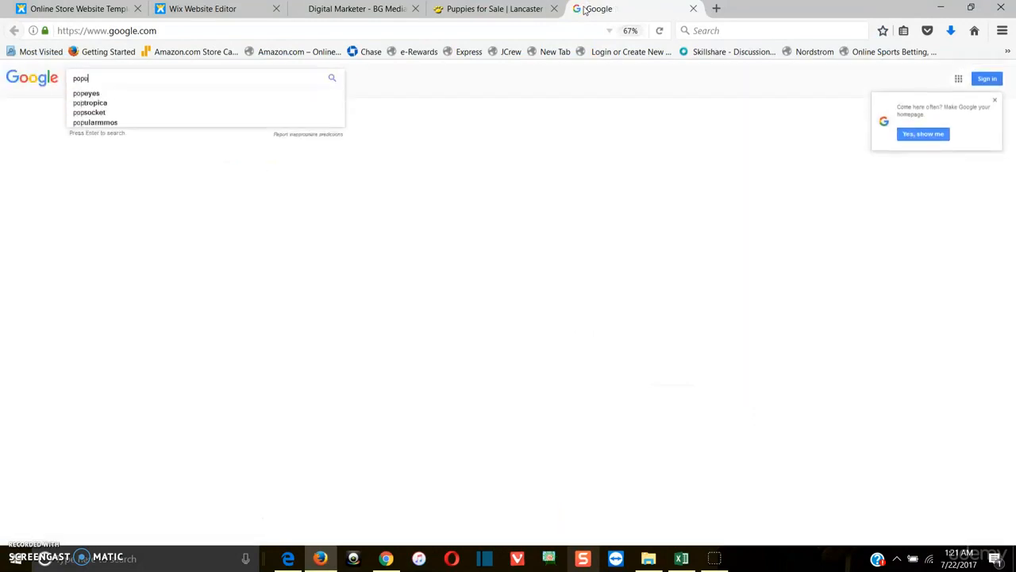
text(lar dog )
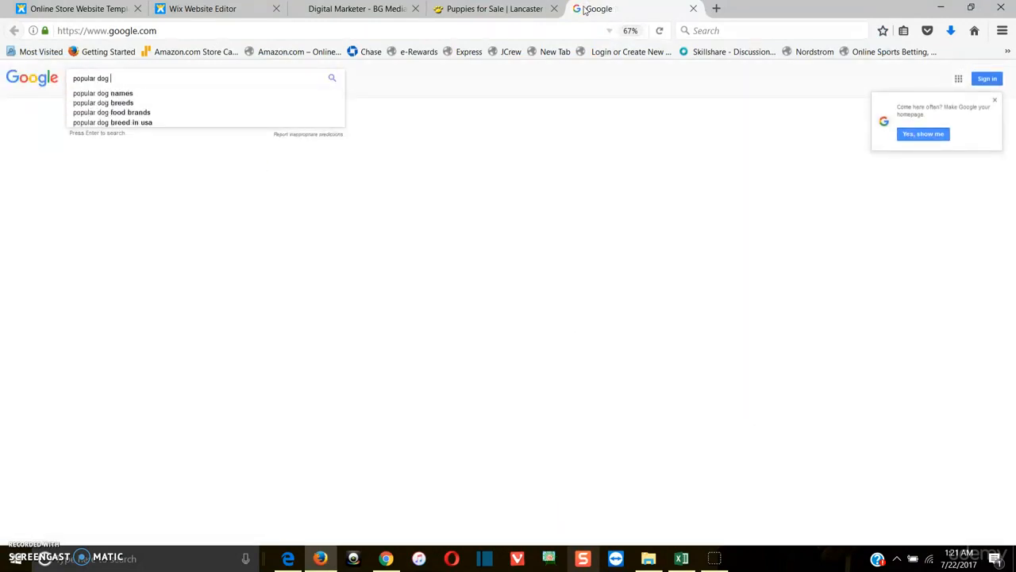
text(breeds 2017)
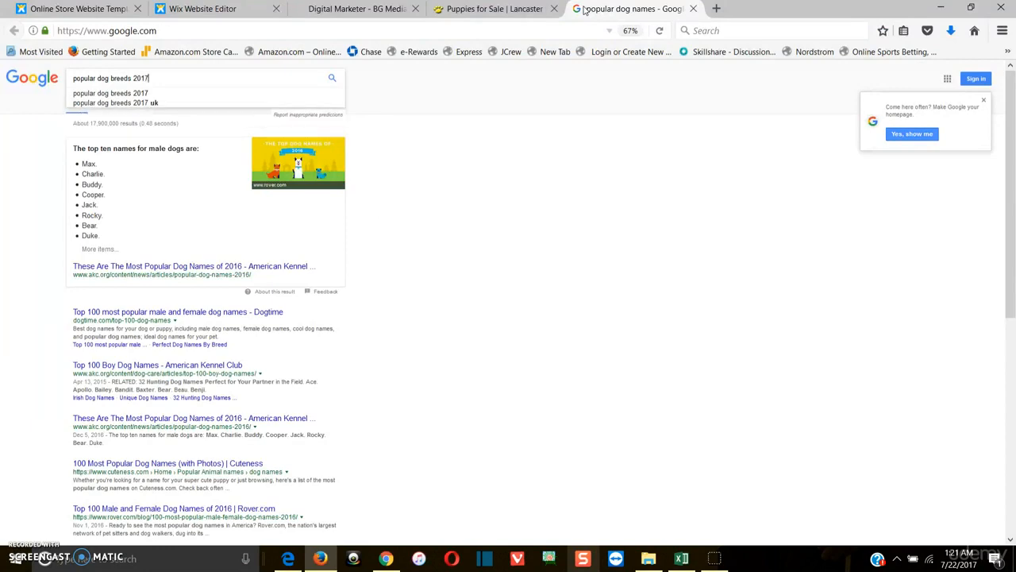
key(Return)
Close the Digital Marketer browser tab and switch back to the Wix Website Editor
click(325, 8)
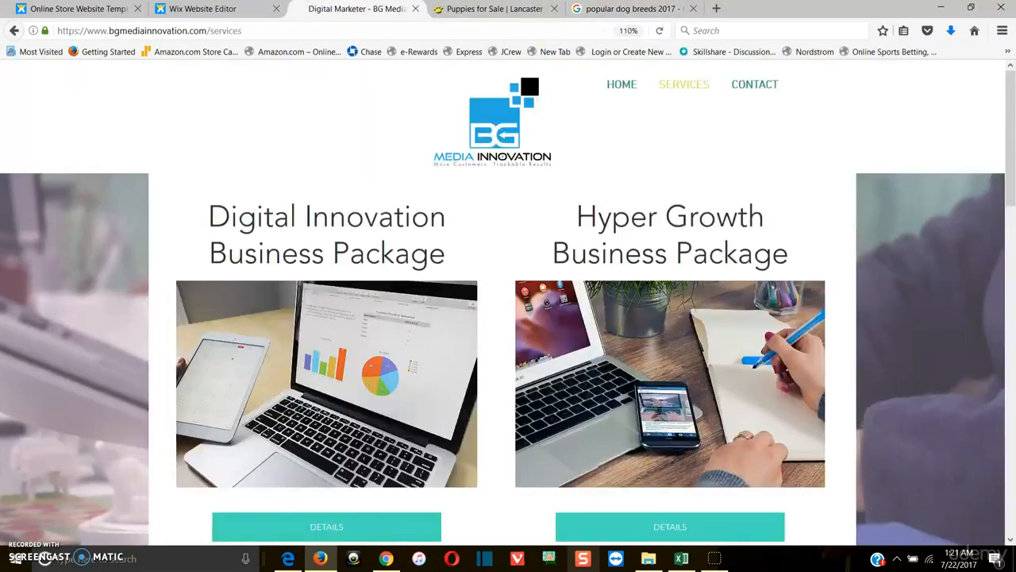
click(413, 8)
click(202, 9)
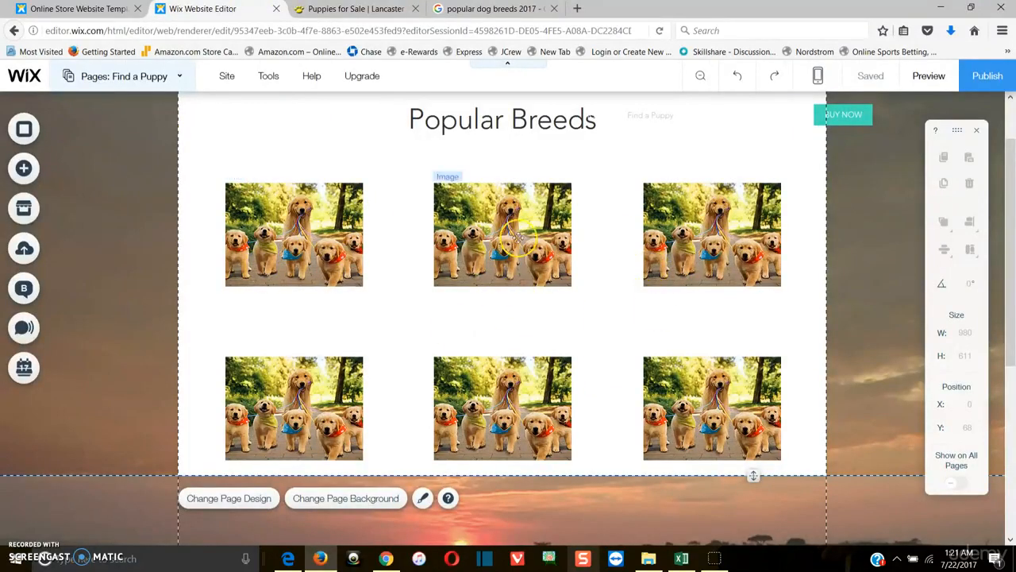
Extend the Find a Puppy page's bottom edge below the breed images to a height of 694
scroll(492, 262, up, 1)
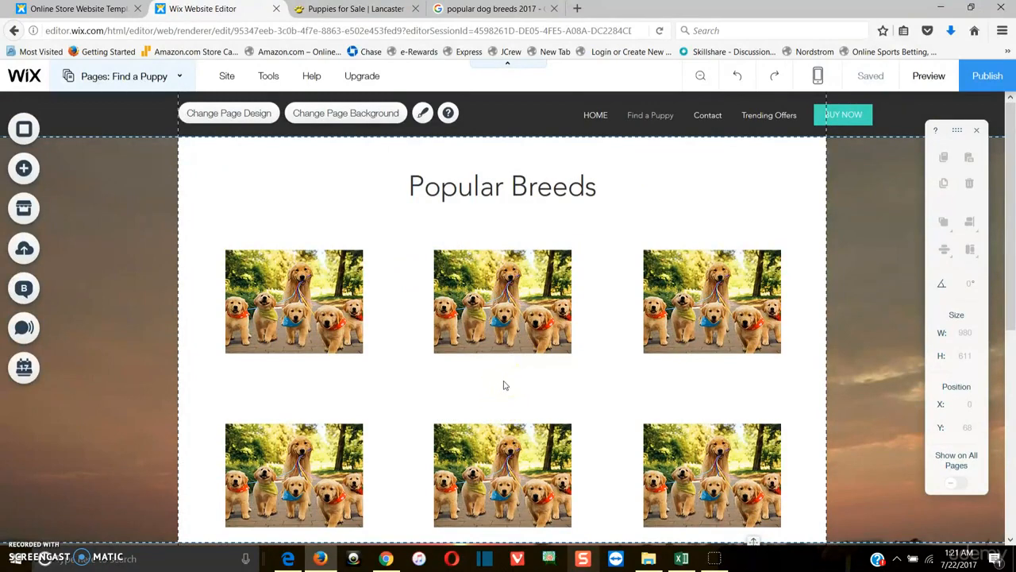
scroll(510, 379, down, 2)
scroll(544, 301, up, 1)
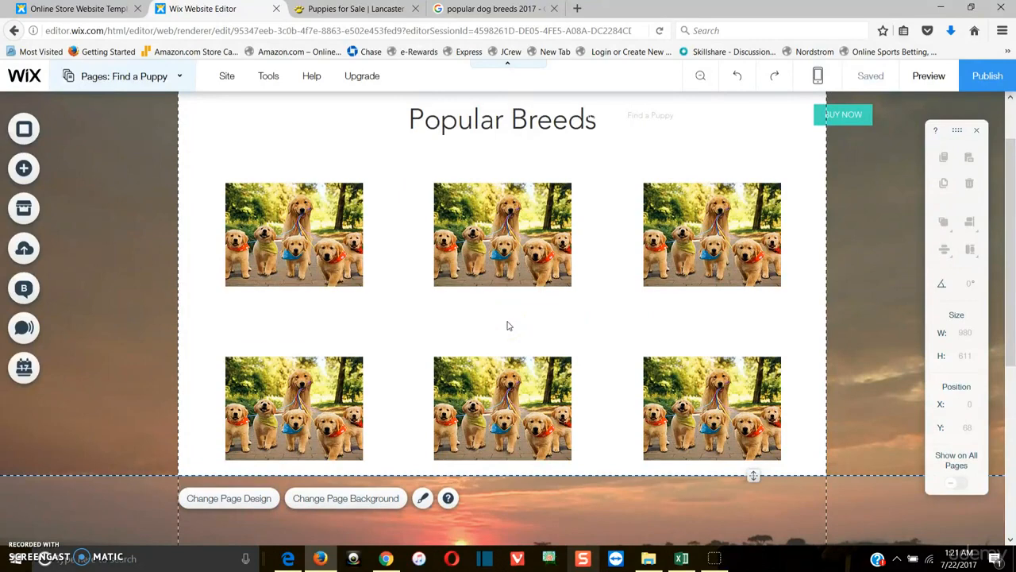
scroll(508, 326, up, 1)
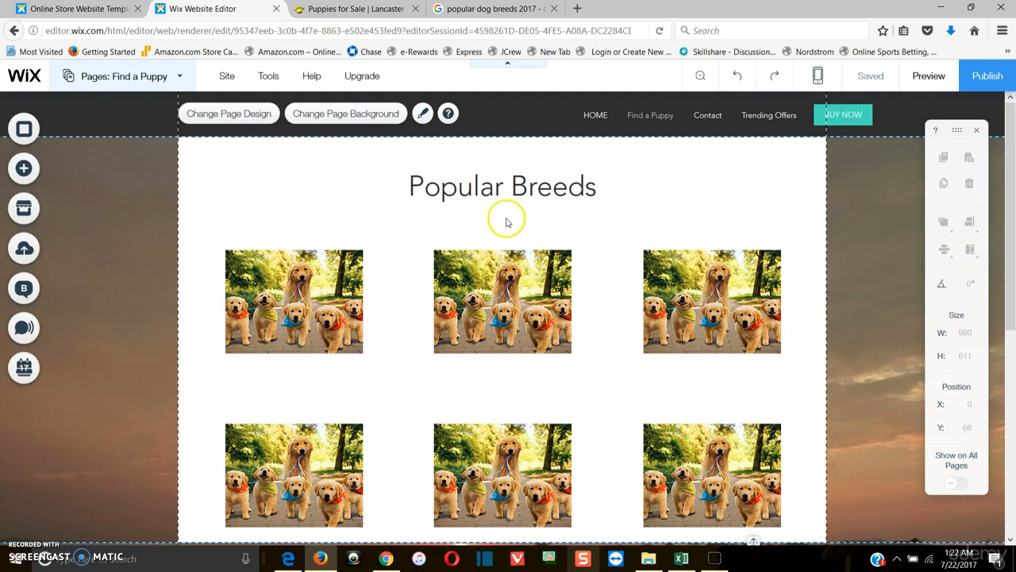
scroll(524, 393, down, 2)
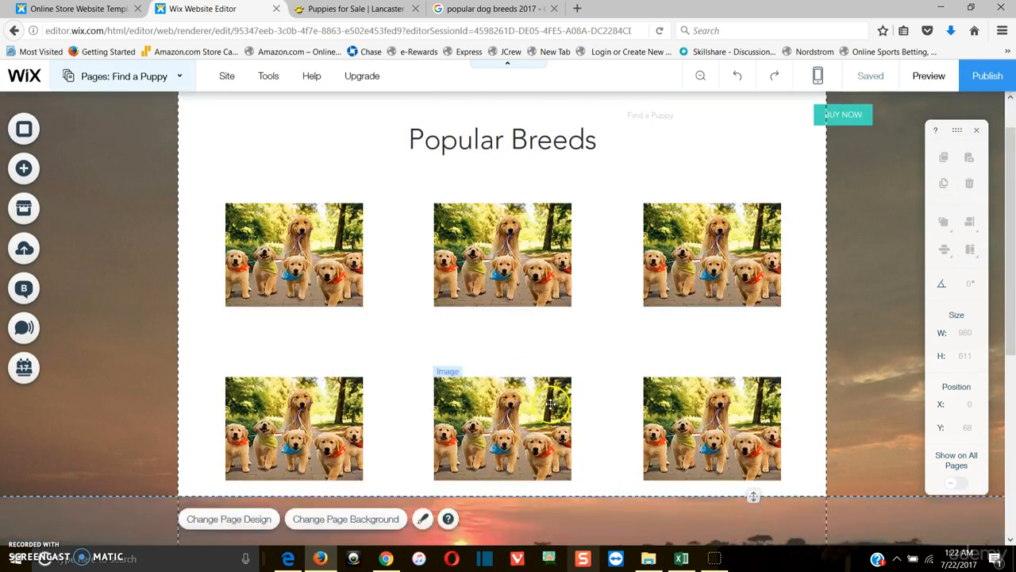
drag(753, 473, 757, 528)
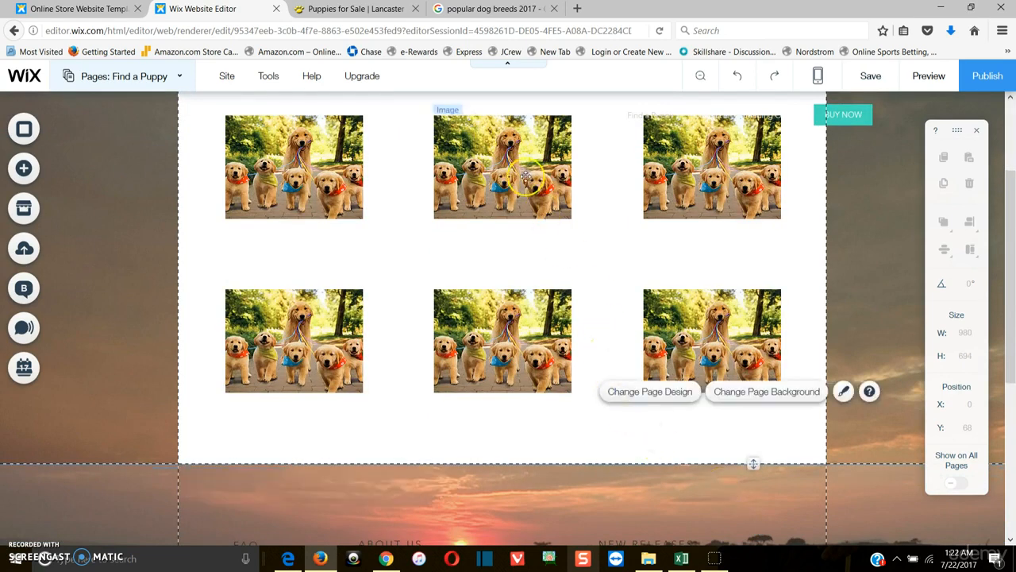
Review the Google results for popular dog breeds 2017 alongside the Lancaster Puppies home page
click(484, 9)
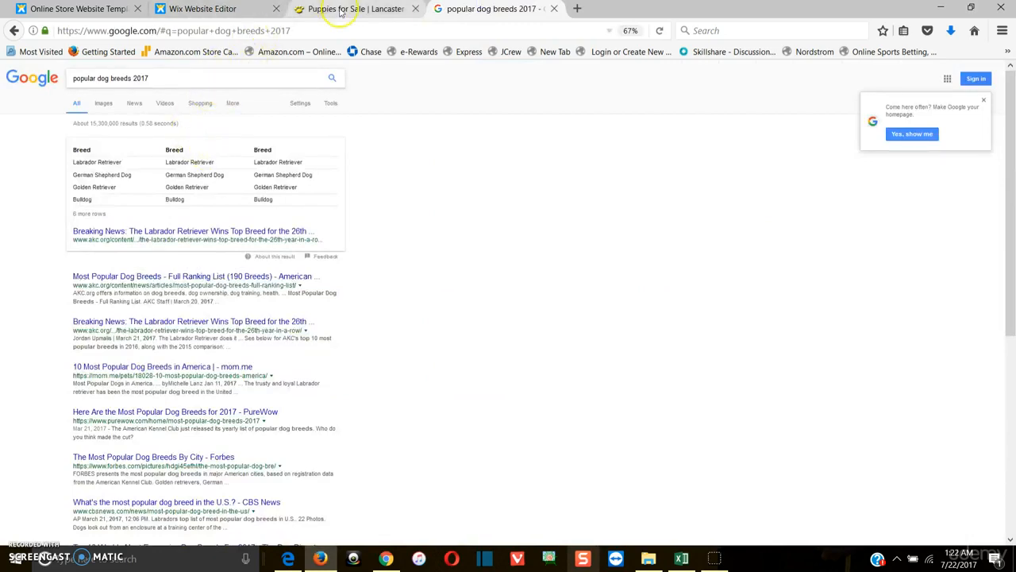
click(301, 9)
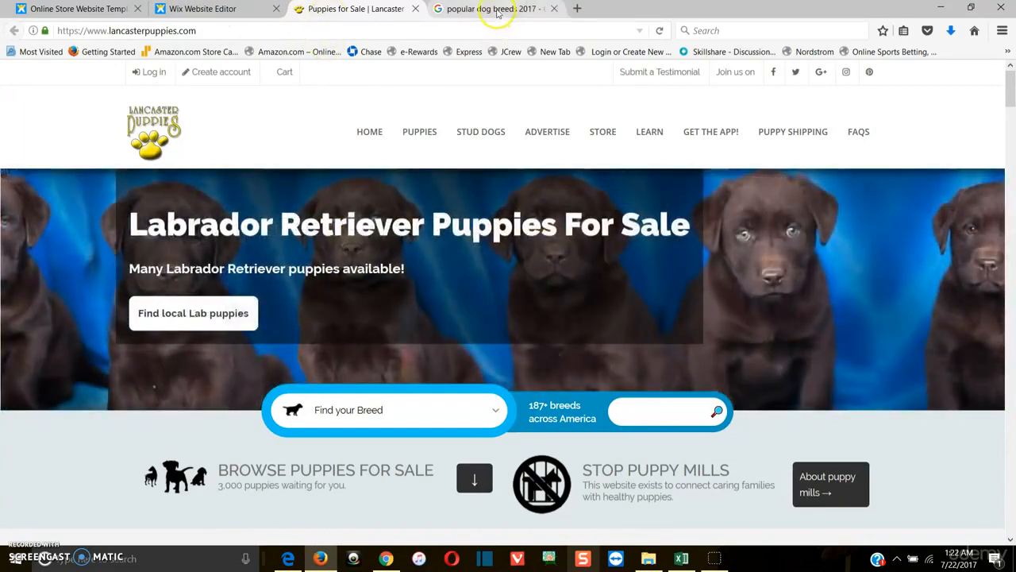
click(498, 10)
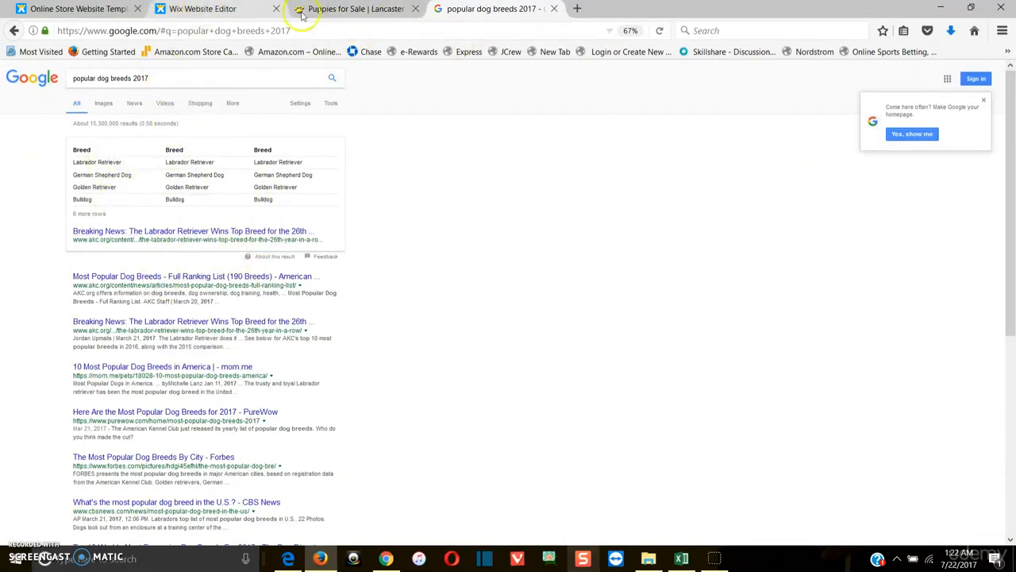
Choose Labrador Retriever as the breed on the Lancaster Puppies site to open its puppies for sale
click(351, 9)
click(421, 413)
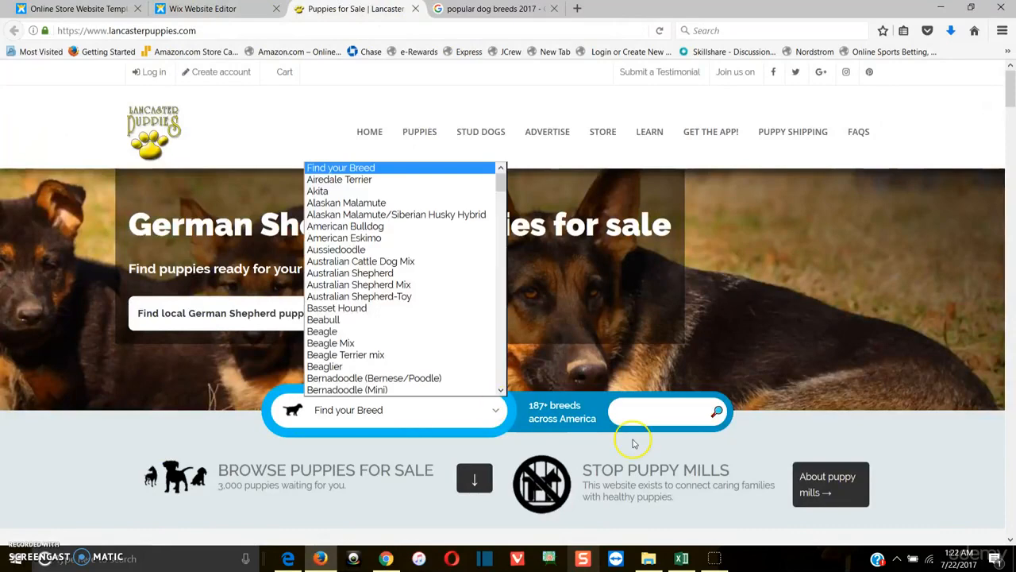
click(643, 406)
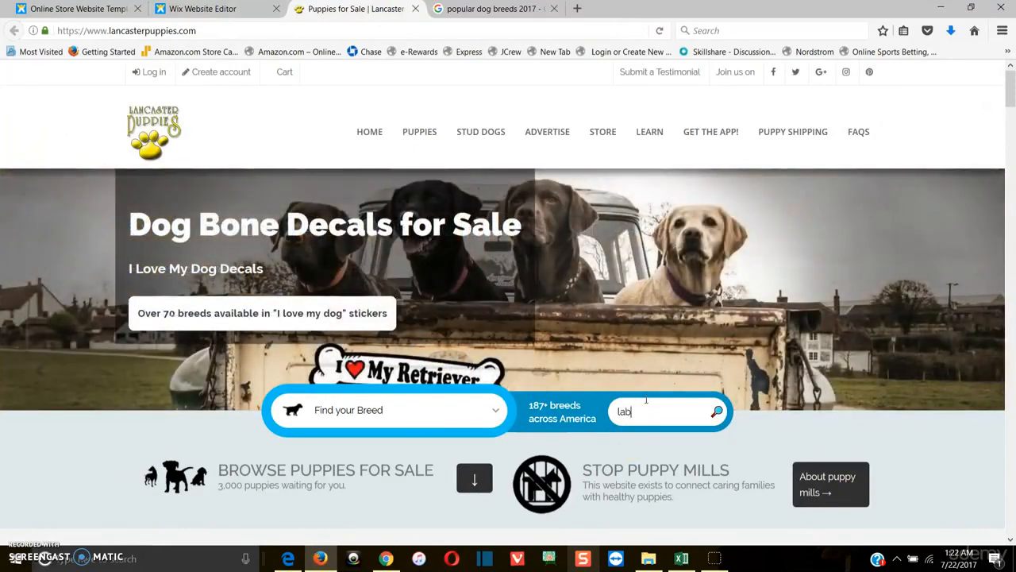
click(445, 409)
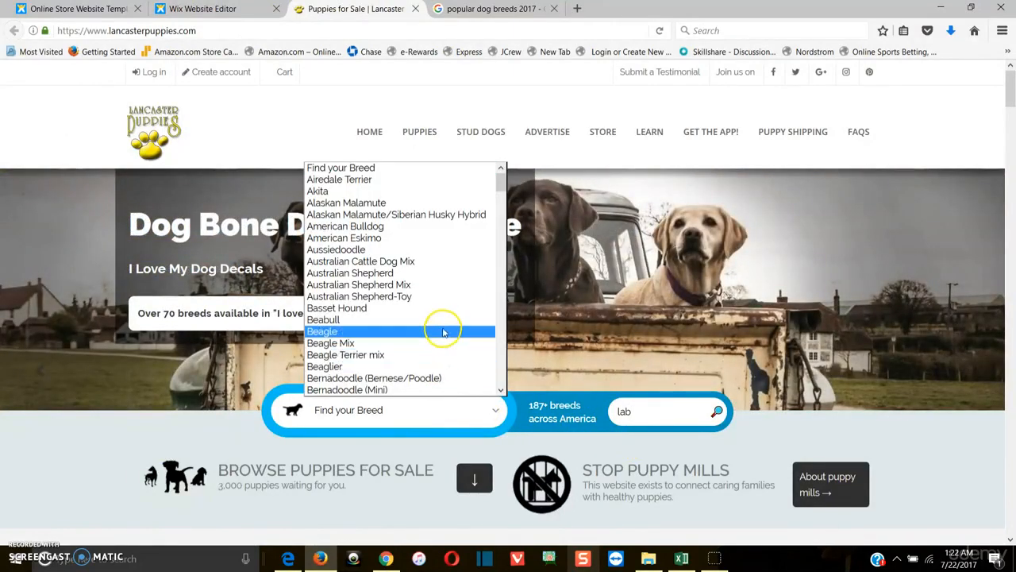
drag(502, 184, 490, 282)
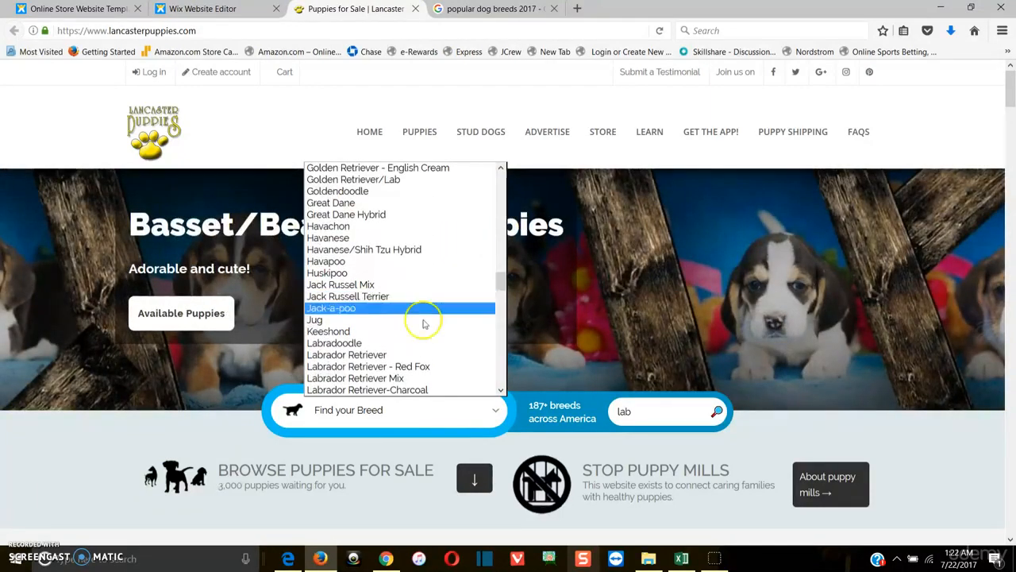
click(369, 356)
click(493, 452)
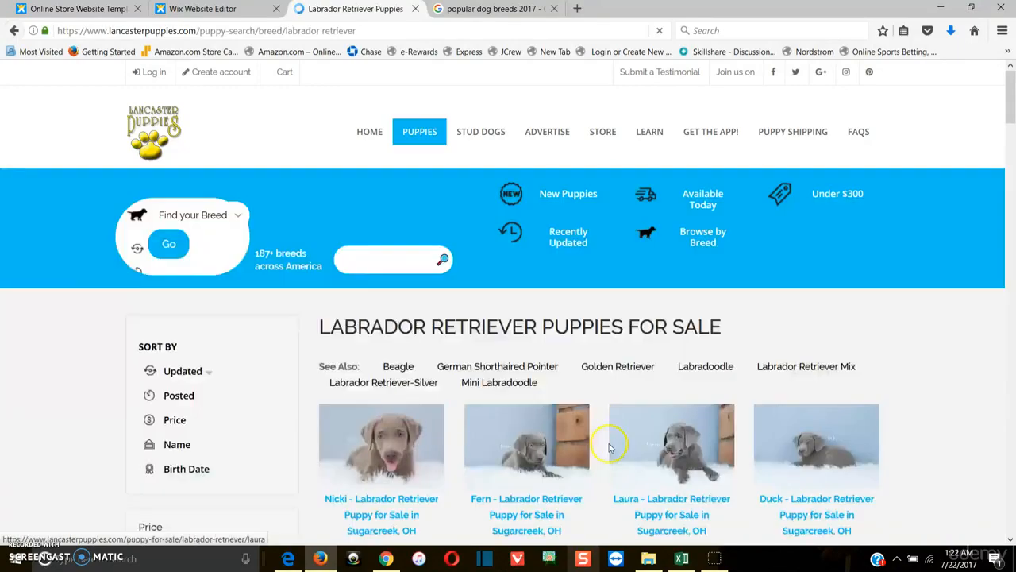
View the first Labrador Retriever puppy's picture on its own and save it in the Pics folder as lab1
scroll(487, 370, down, 3)
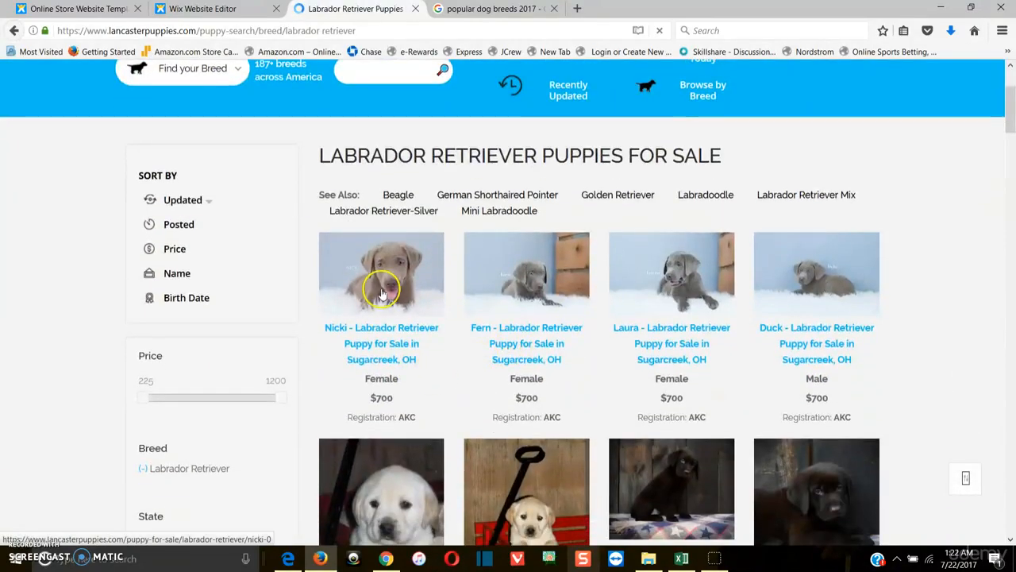
click(382, 293)
click(485, 9)
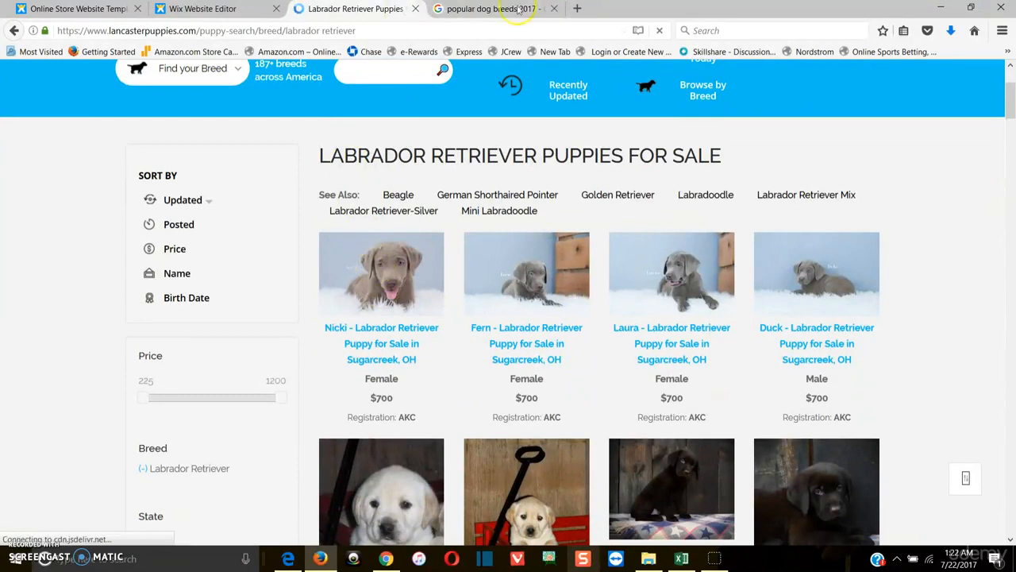
right_click(365, 255)
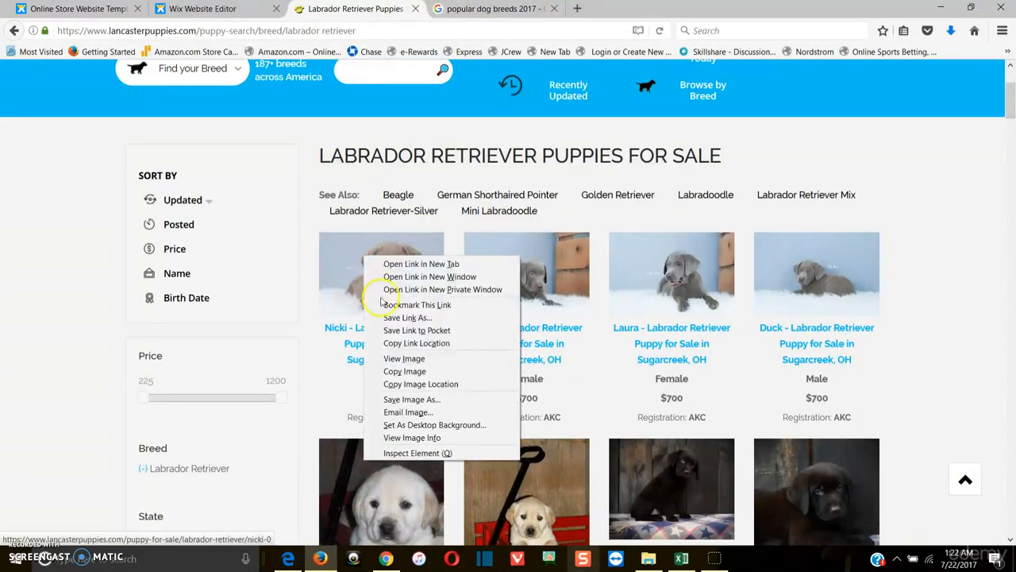
click(383, 358)
right_click(465, 288)
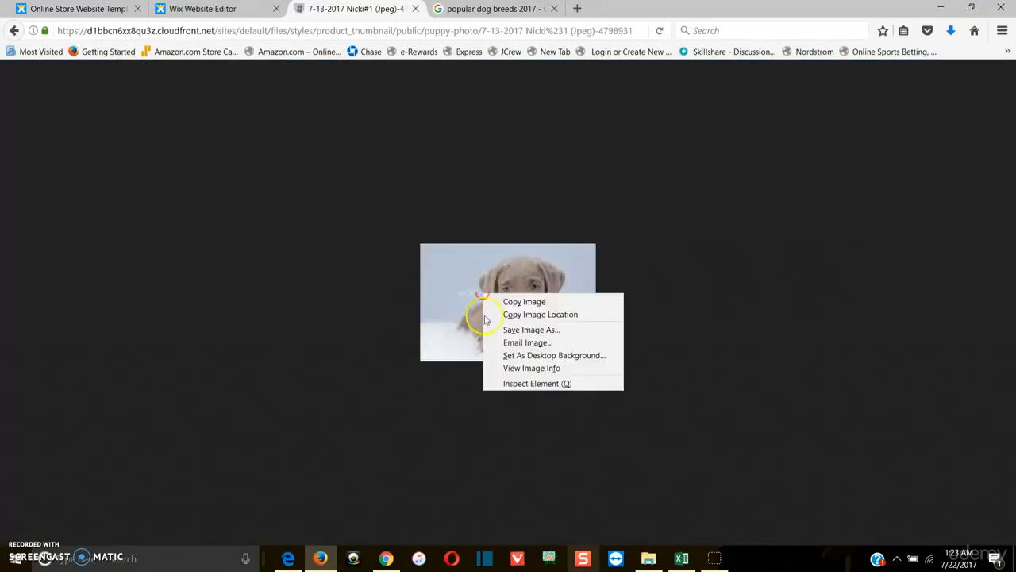
click(512, 329)
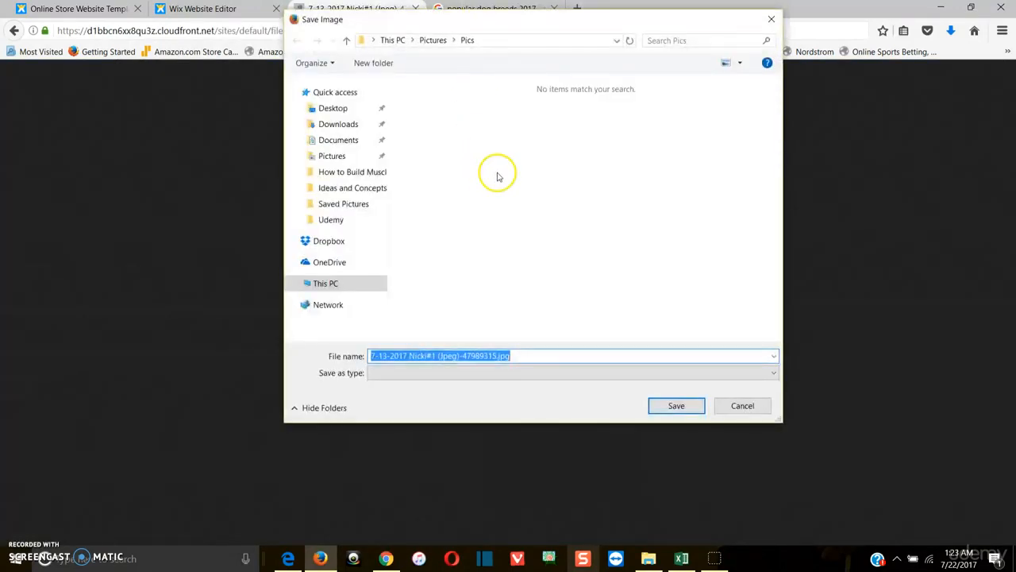
text(nicki)
key(Return)
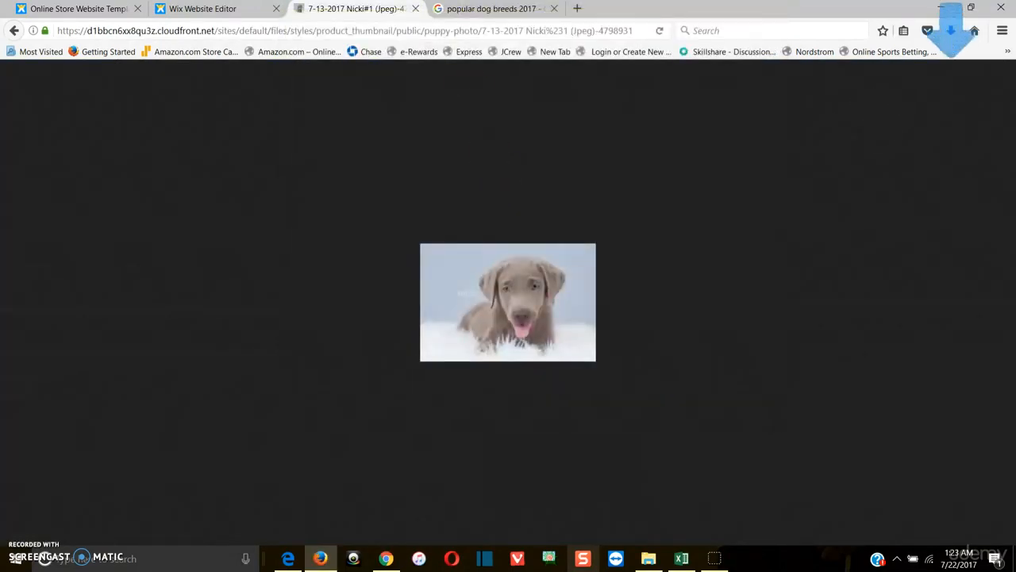
Switch to the Wix Website Editor and start uploading a replacement for the first image in the upper row
click(176, 11)
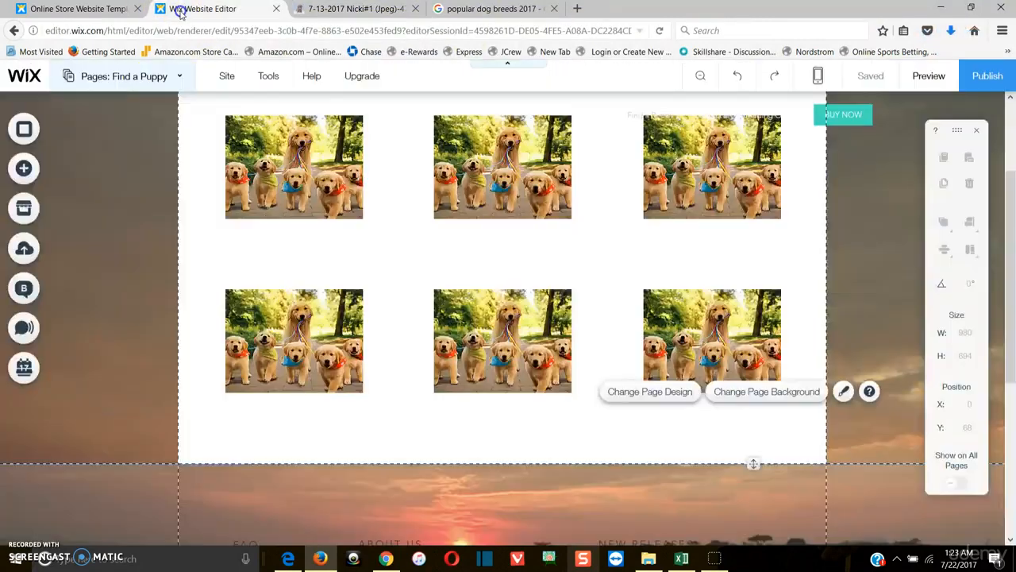
click(321, 164)
double_click(320, 163)
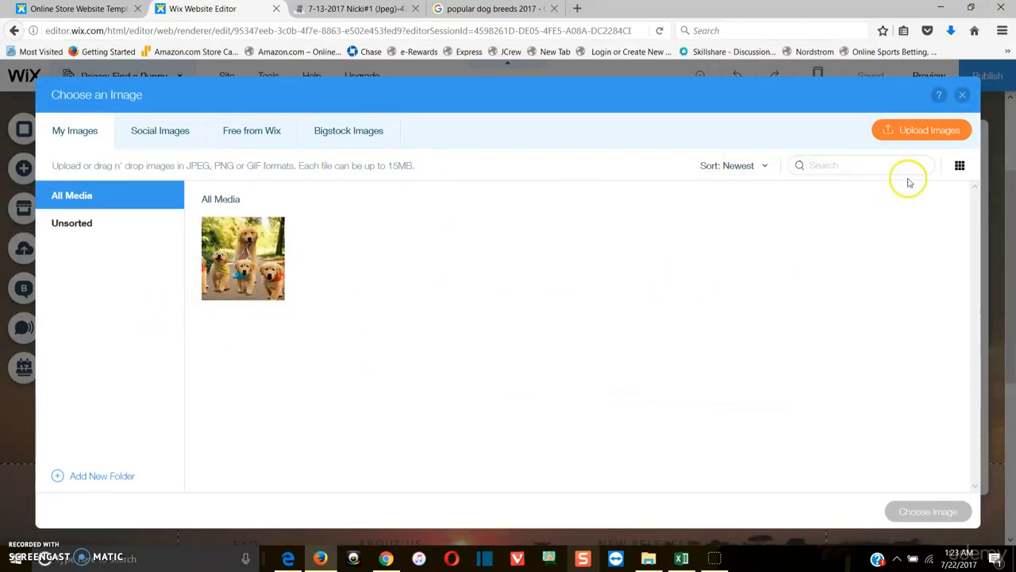
click(913, 129)
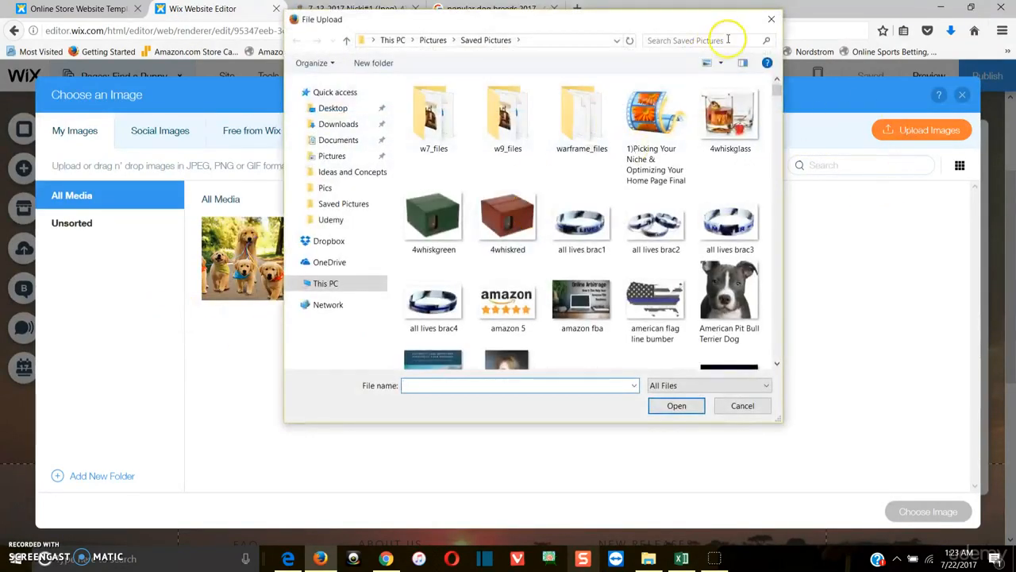
Search the Saved Pictures and Downloads folders for "lab"
click(727, 39)
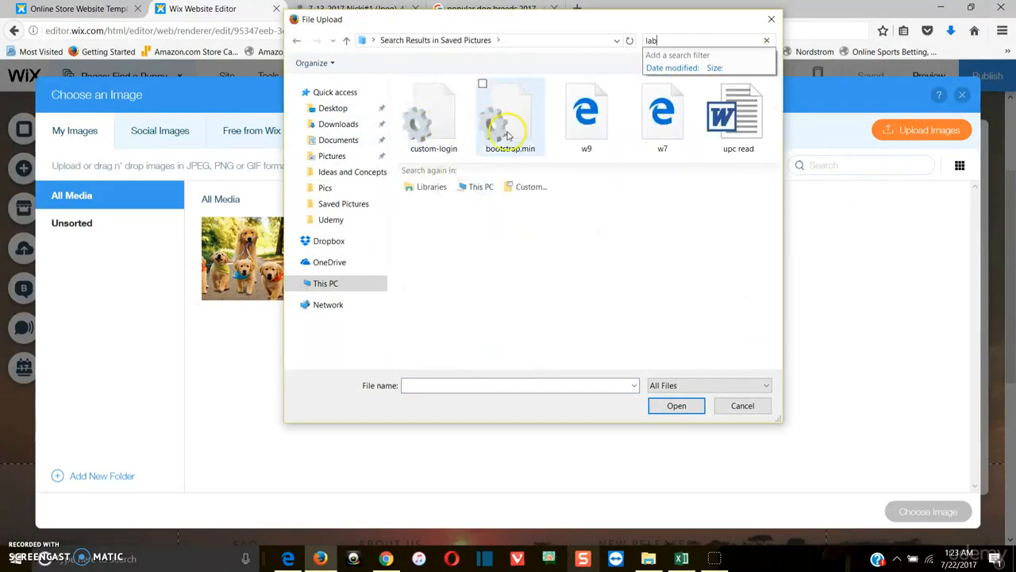
click(334, 124)
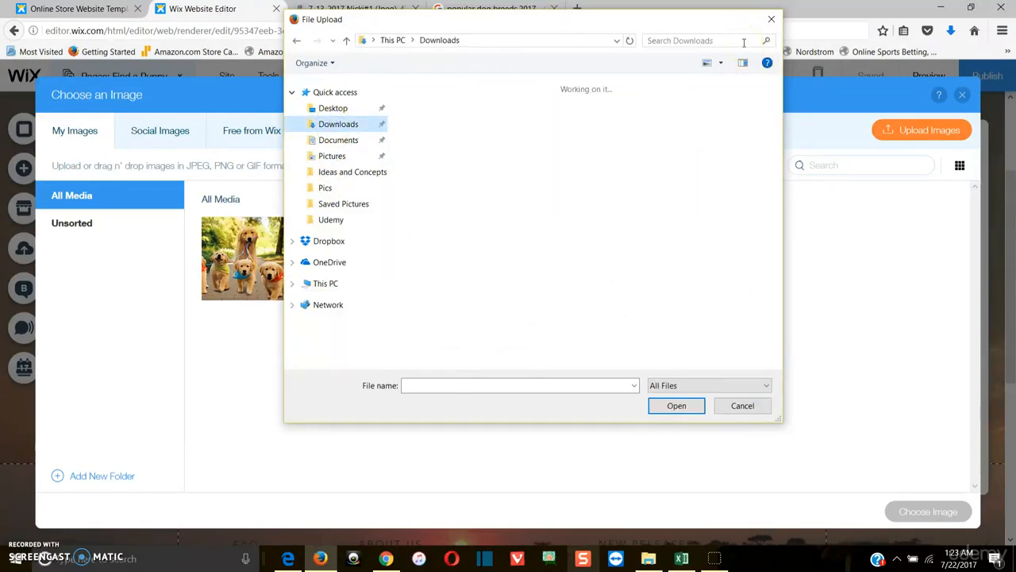
click(703, 41)
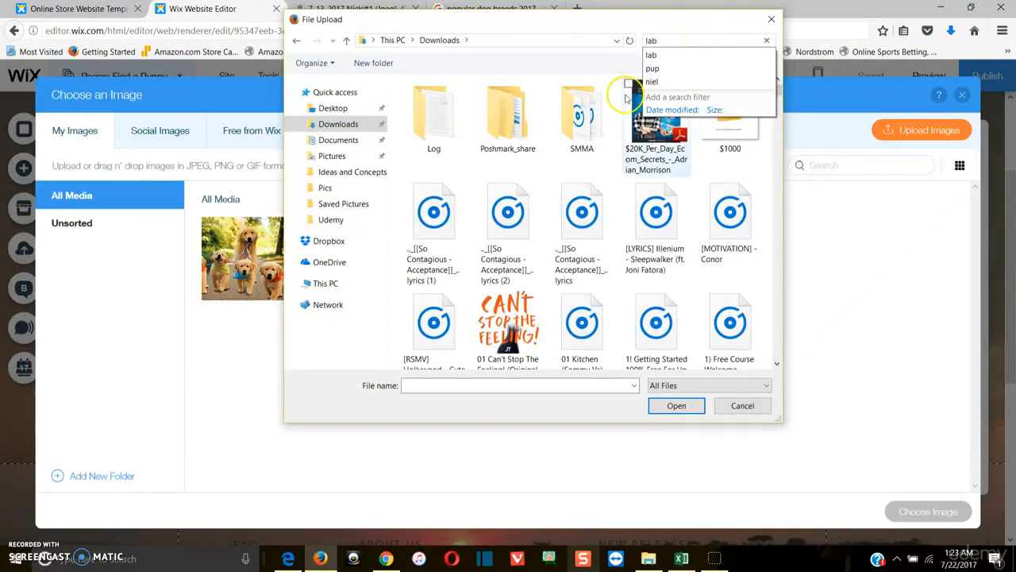
key(Return)
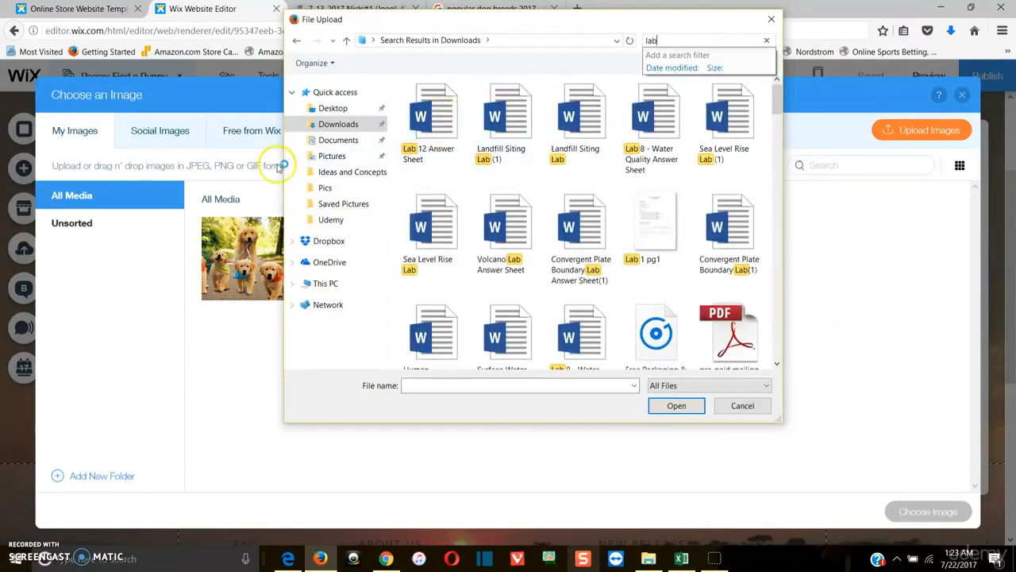
Find lab1.jpeg in the Pics folder, upload it and apply it as the first image in the upper row
click(328, 189)
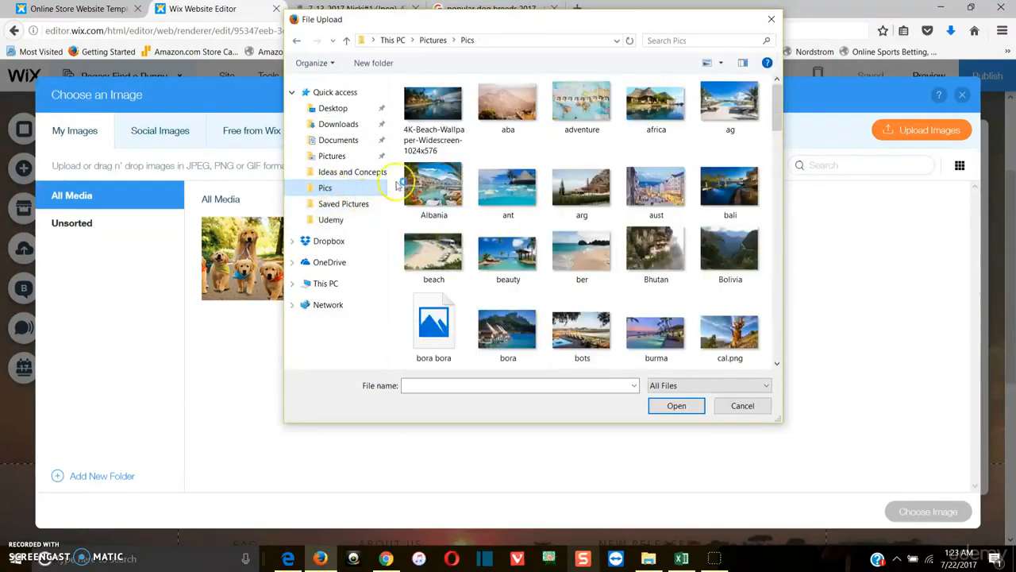
click(718, 39)
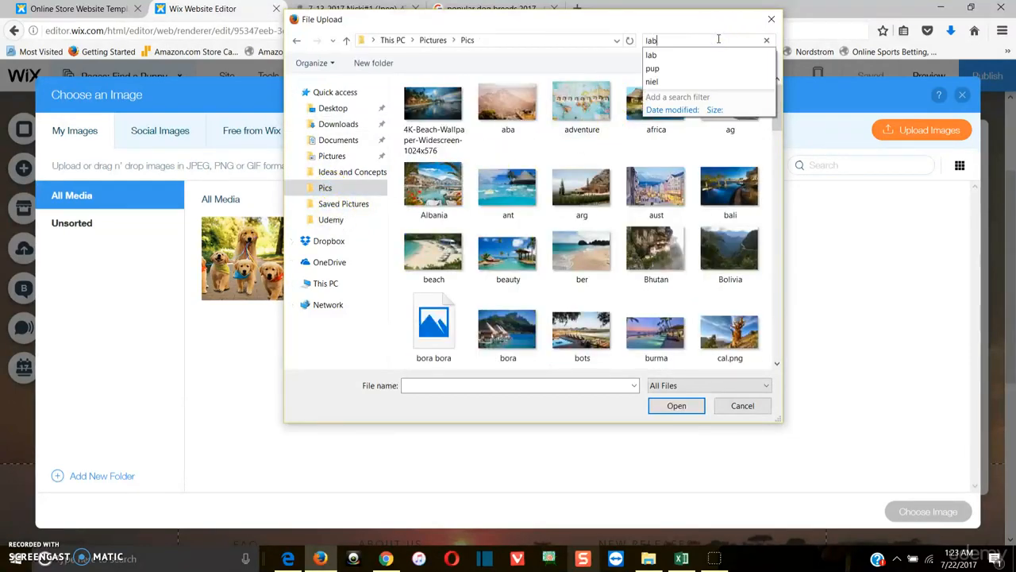
double_click(451, 125)
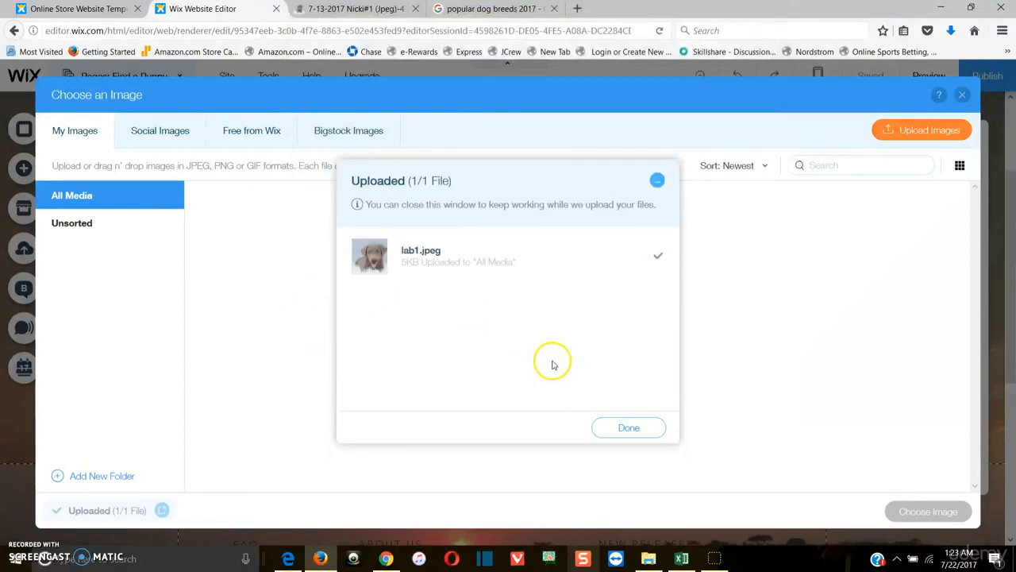
click(613, 426)
click(927, 512)
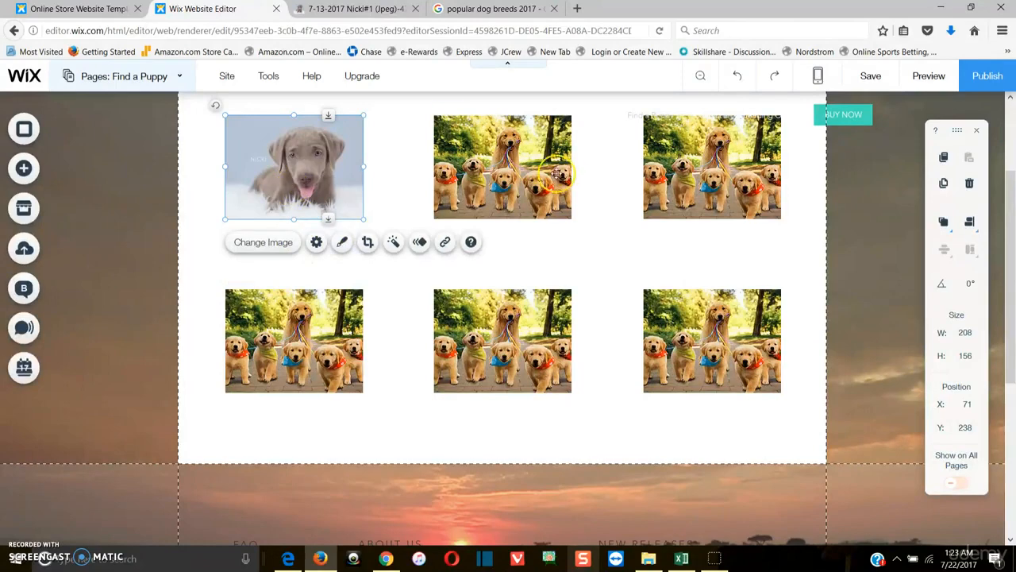
Move the three lower-row images straight down to Y 665, keeping them aligned with the columns above
click(325, 316)
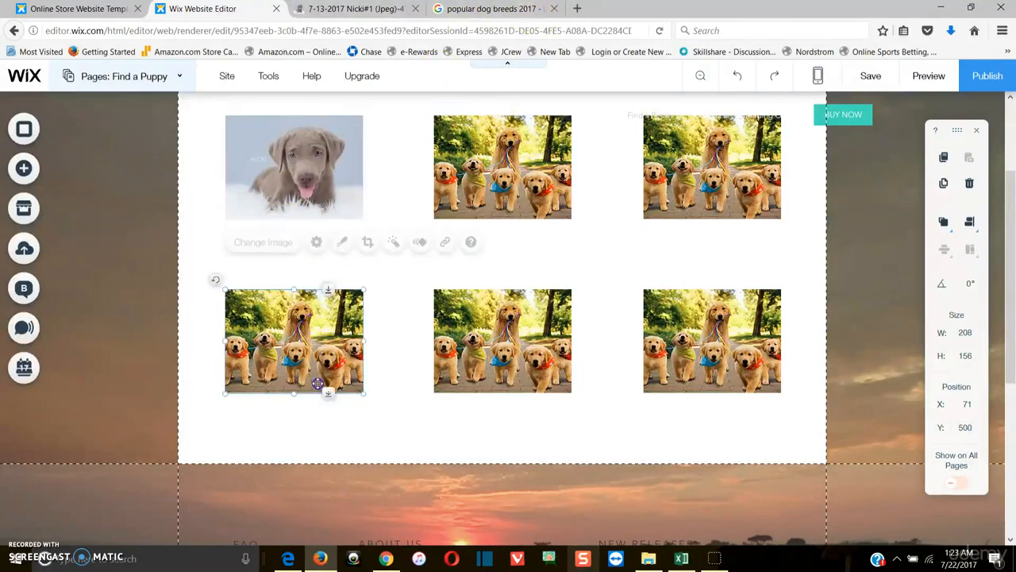
drag(311, 419, 319, 443)
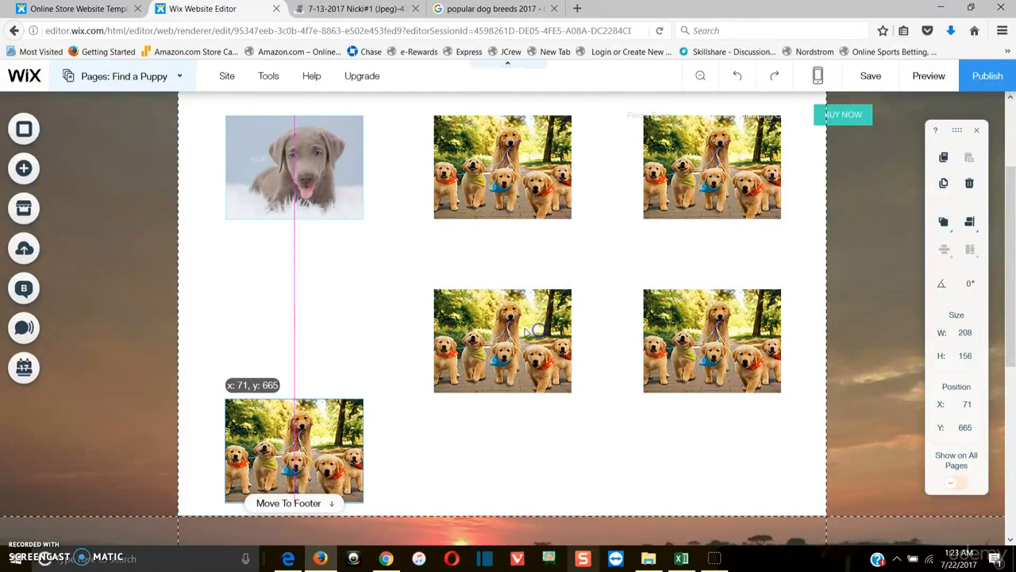
click(524, 332)
drag(527, 335, 523, 437)
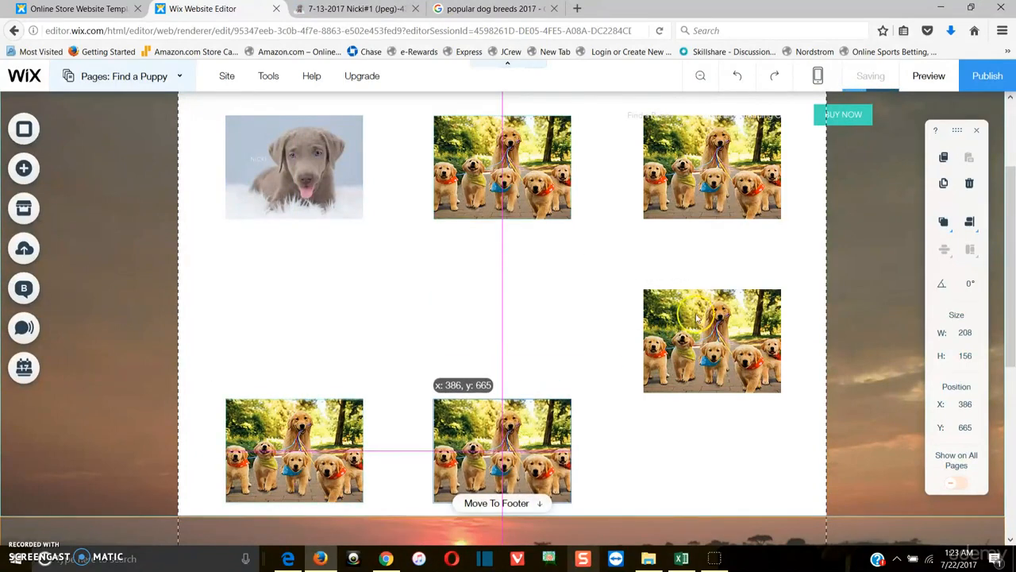
drag(712, 319, 714, 429)
click(678, 265)
scroll(556, 302, up, 3)
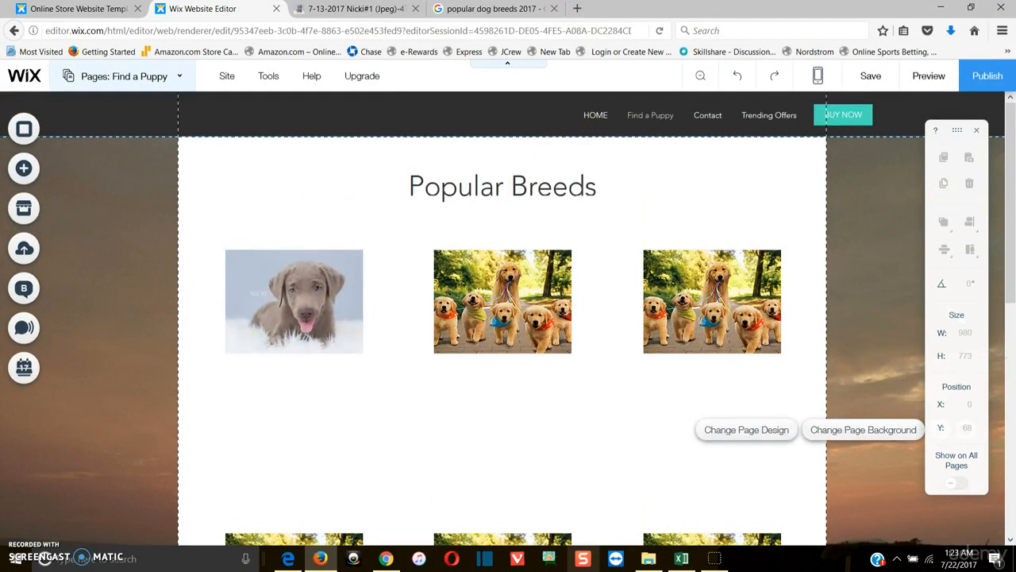
click(359, 12)
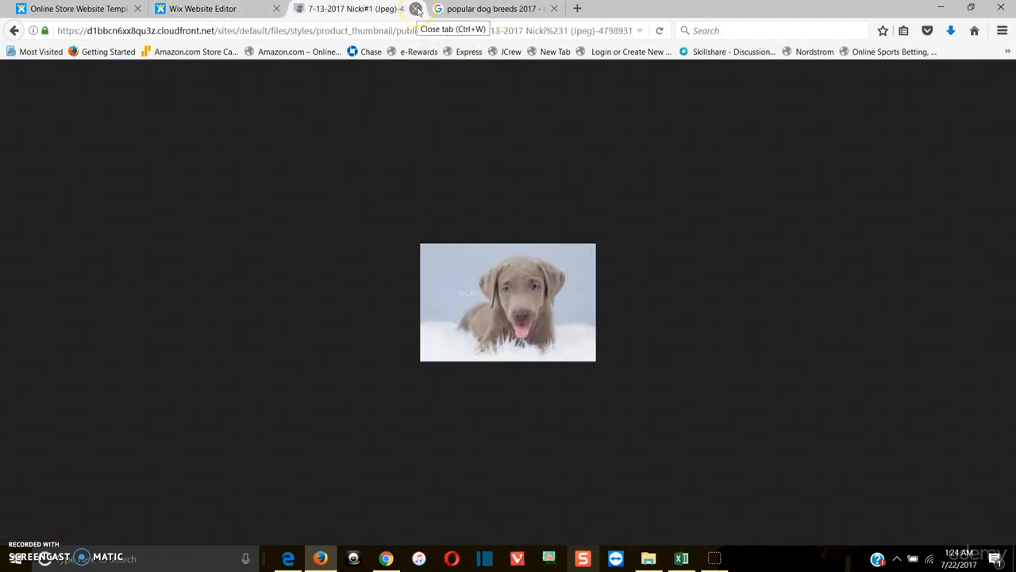
click(208, 9)
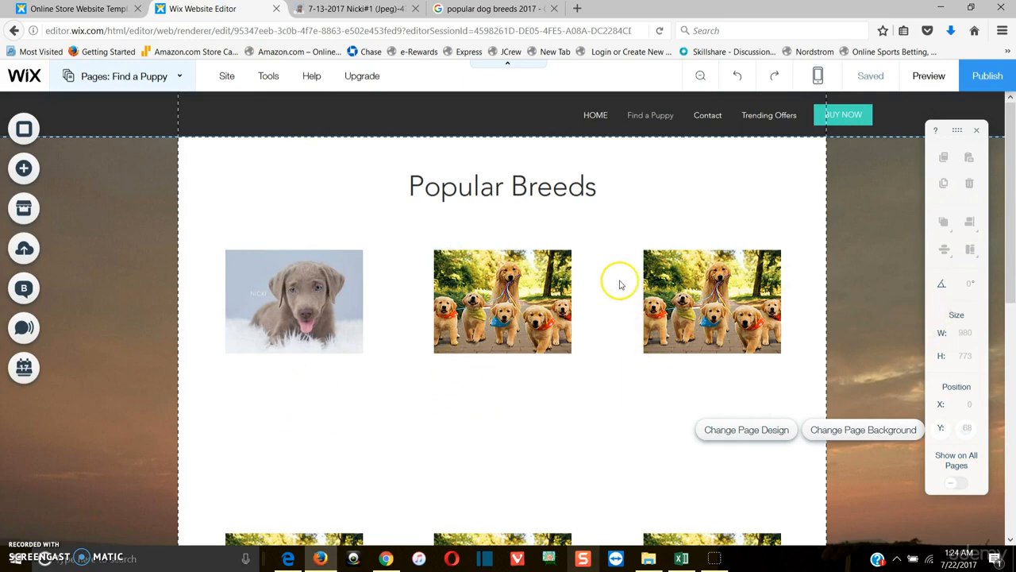
scroll(524, 313, down, 5)
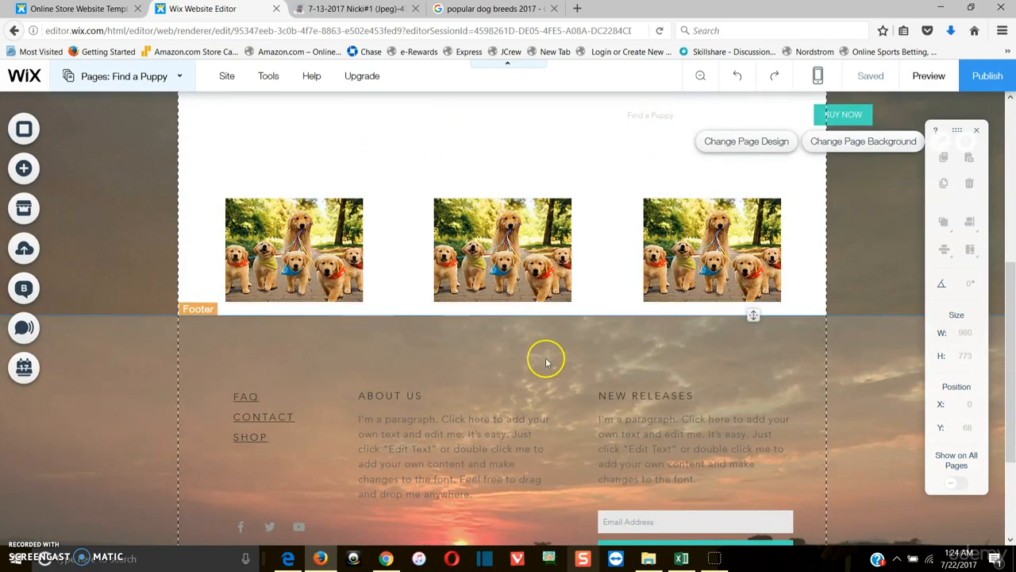
scroll(544, 346, up, 4)
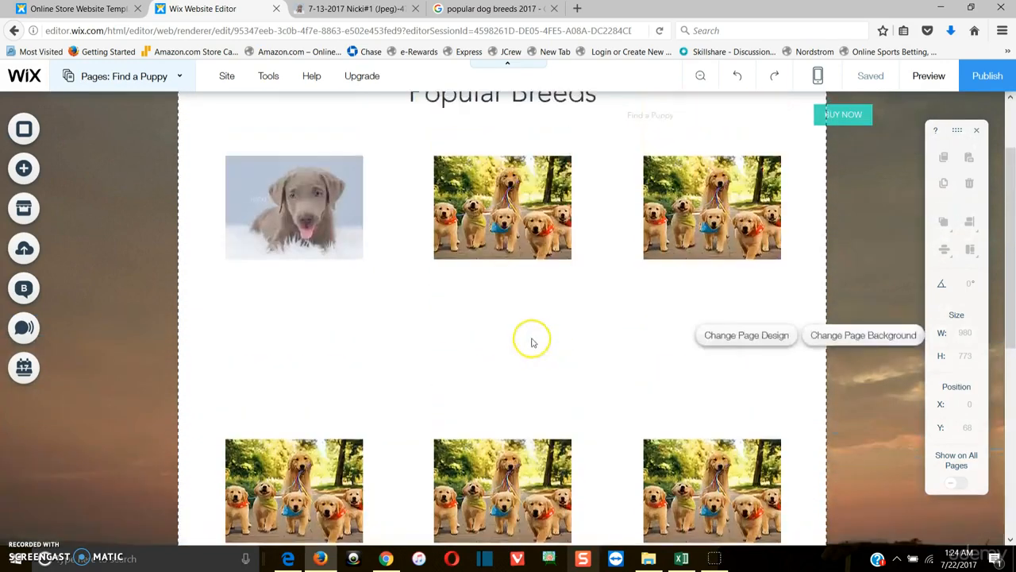
scroll(468, 318, down, 2)
scroll(469, 240, up, 2)
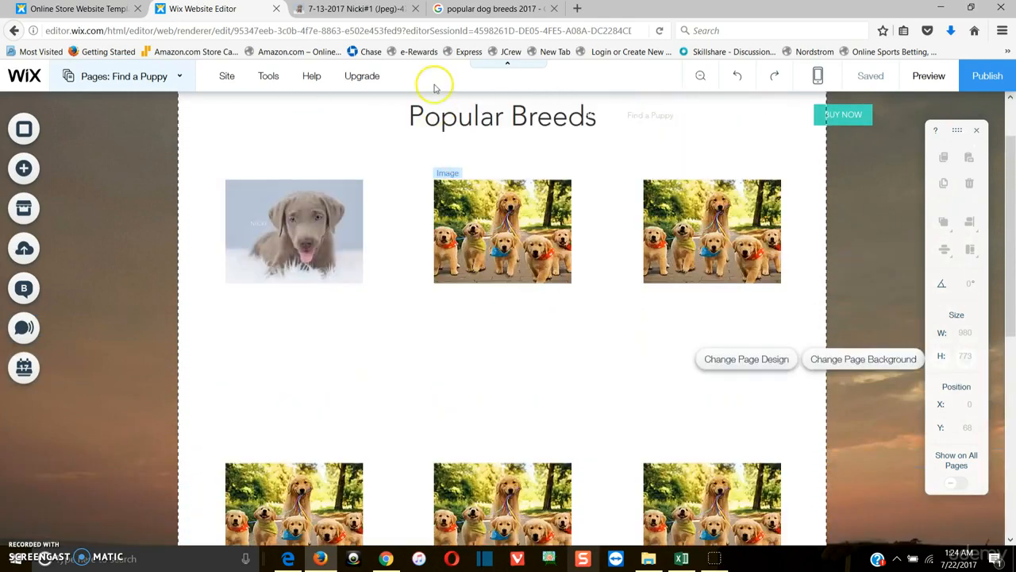
Return from the puppy photo to the Labrador Retriever listings and open the first puppy's page
click(369, 9)
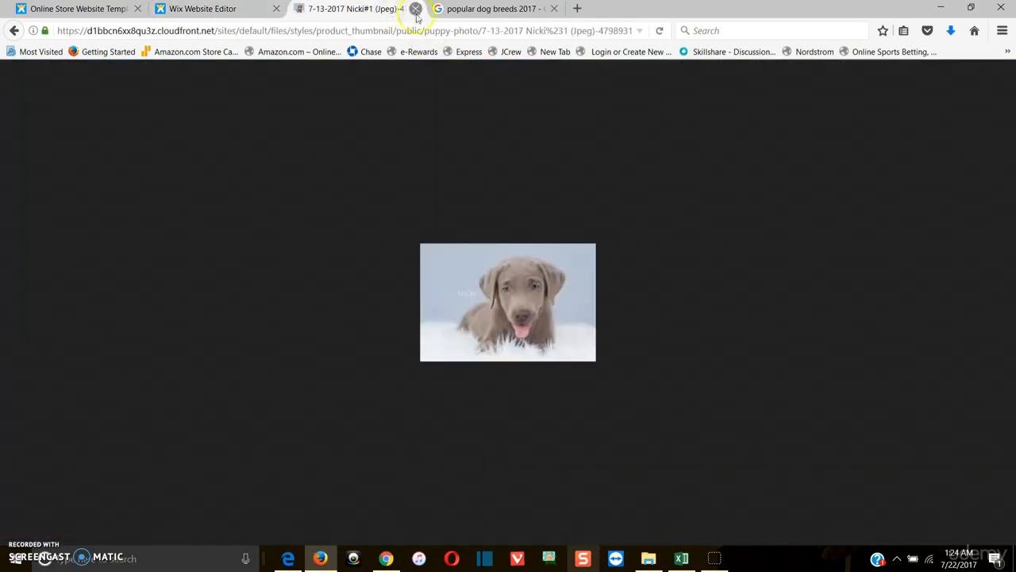
click(14, 30)
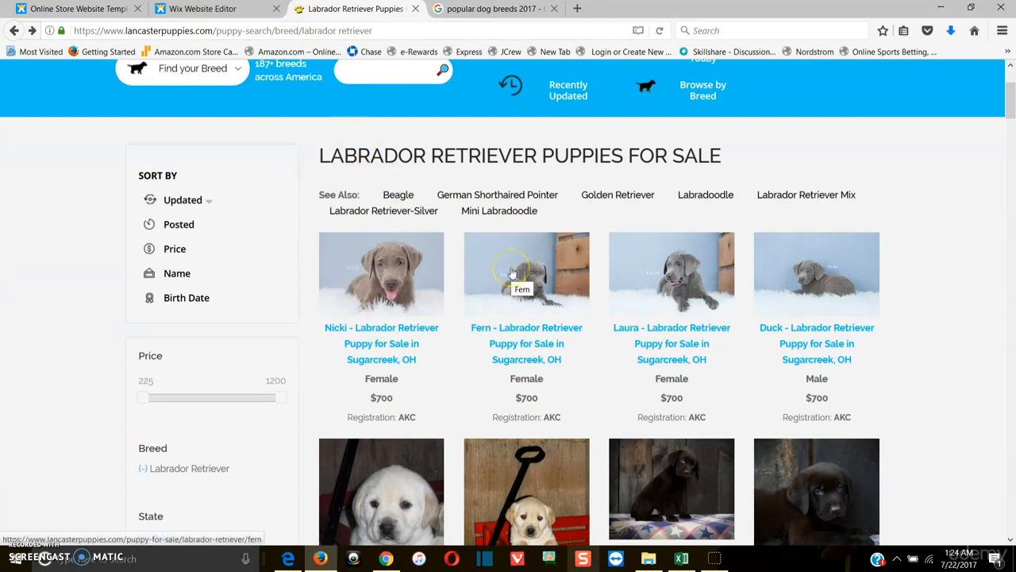
scroll(513, 274, down, 2)
right_click(525, 212)
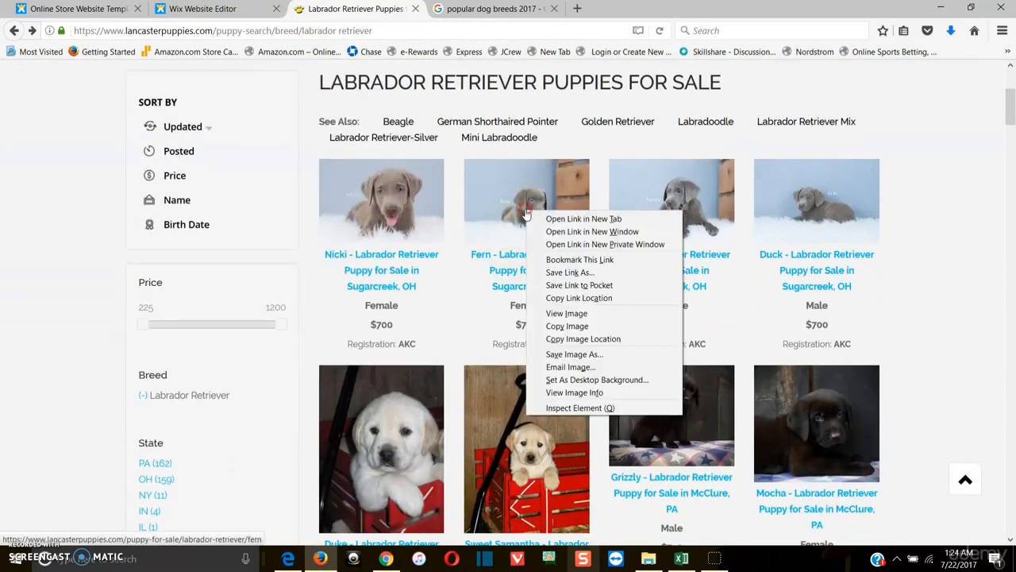
click(419, 303)
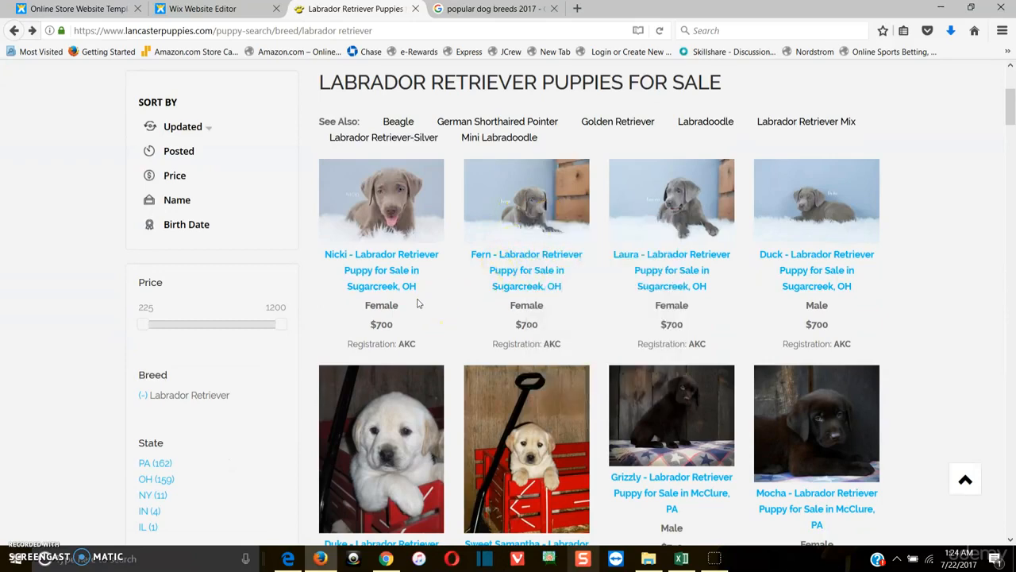
click(357, 260)
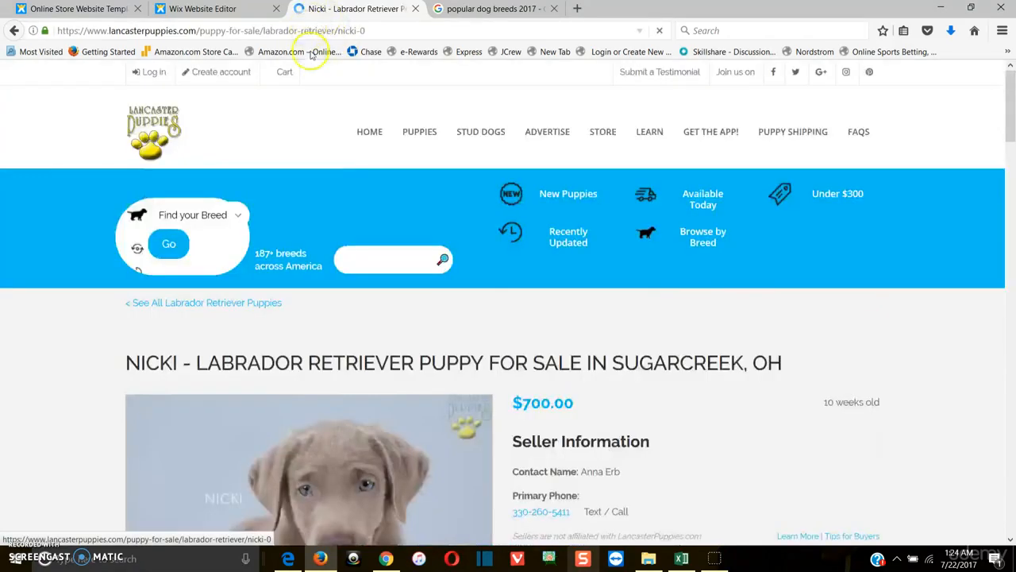
Copy the puppy's full description, from the opening sentence to the closing contact sentence below the photo
scroll(476, 286, down, 3)
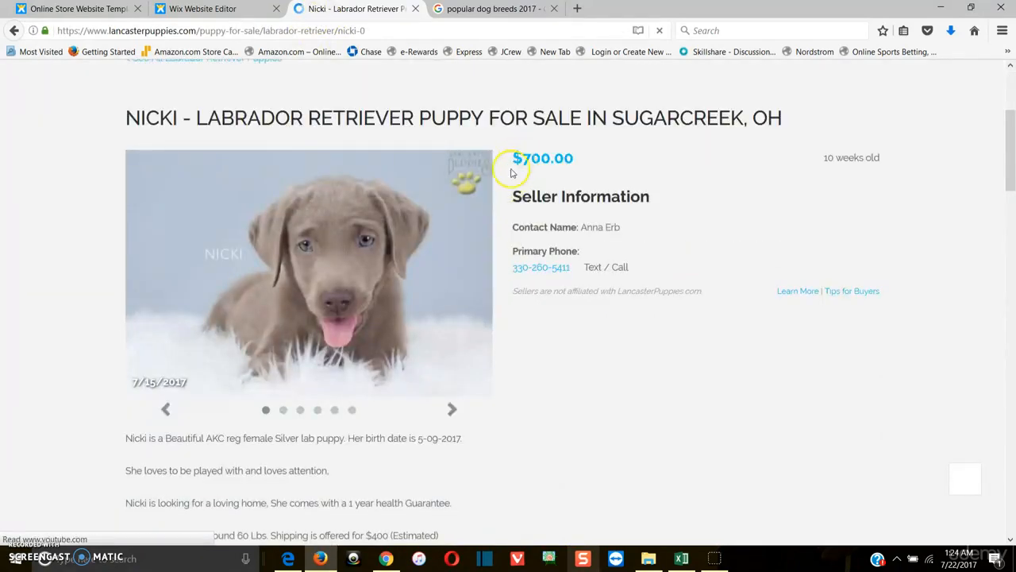
scroll(257, 449, down, 2)
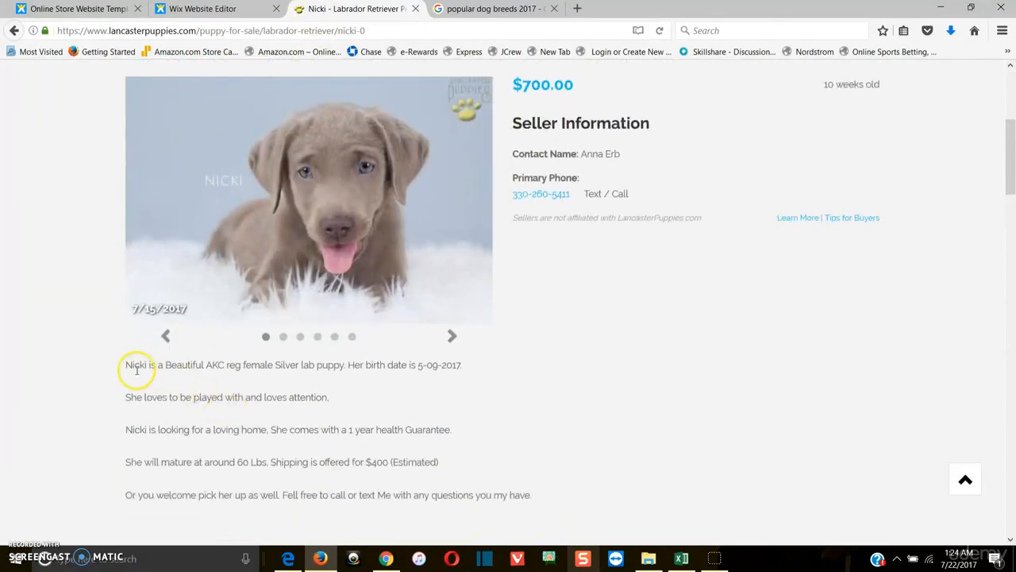
drag(124, 368, 533, 495)
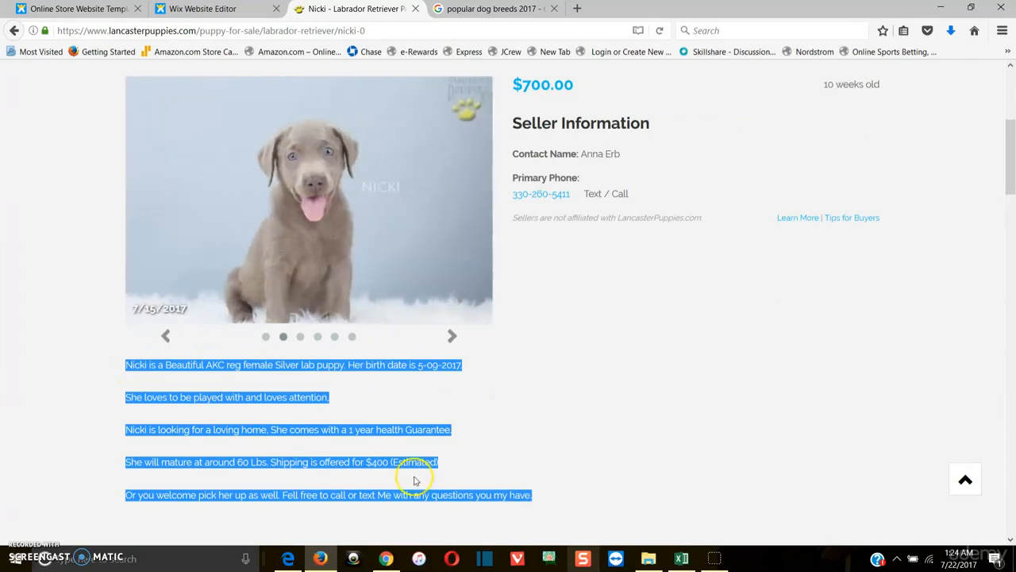
right_click(395, 465)
click(425, 475)
Switch to the Wix Website Editor and add a themed paragraph text element to the Find a Puppy page
click(68, 9)
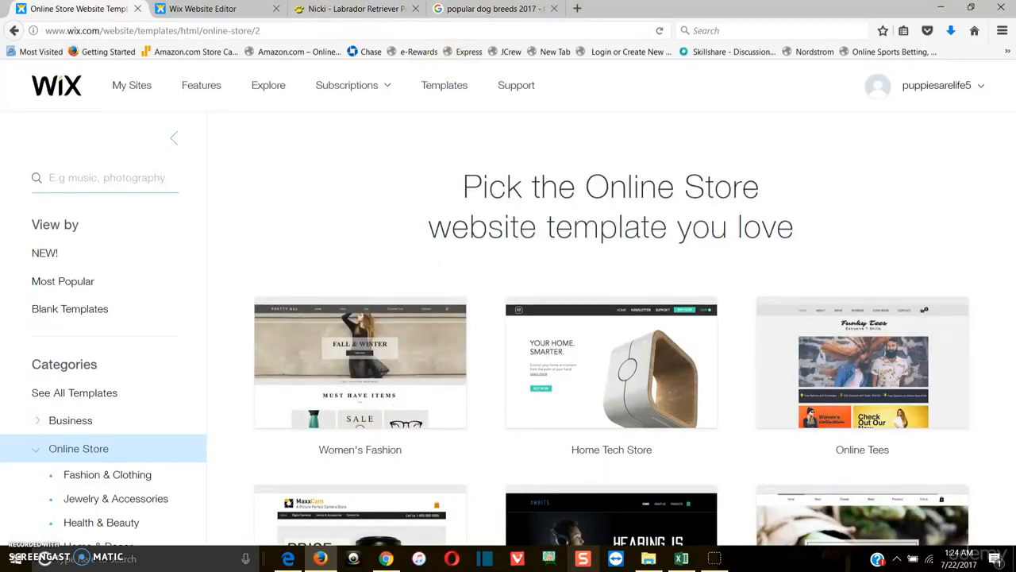
click(202, 8)
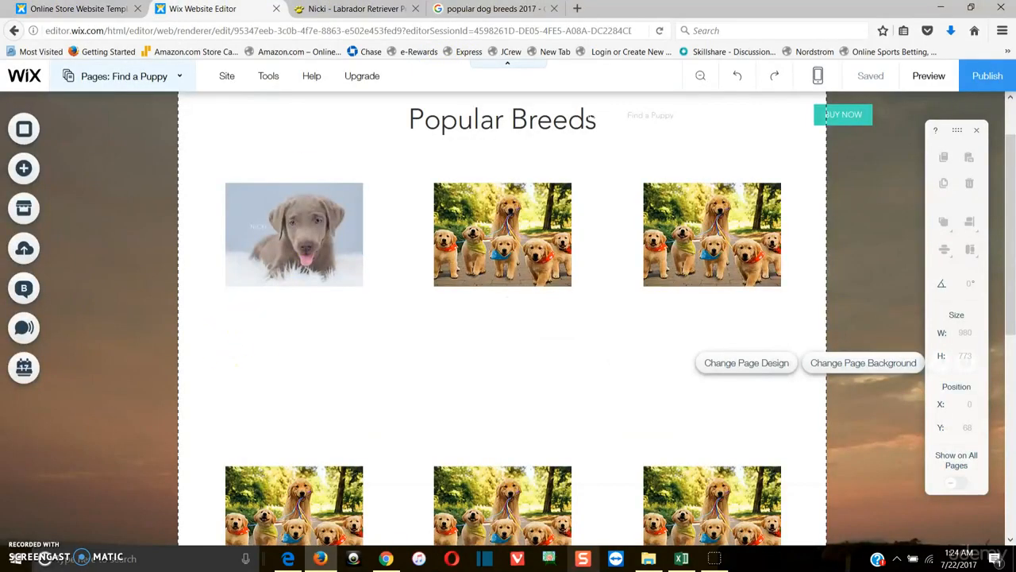
click(46, 178)
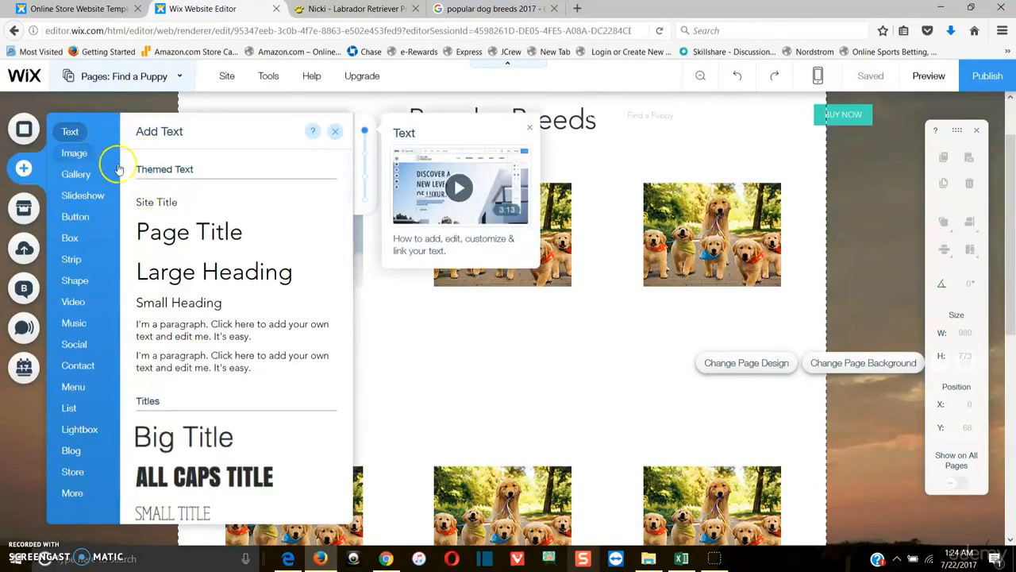
click(80, 152)
click(80, 133)
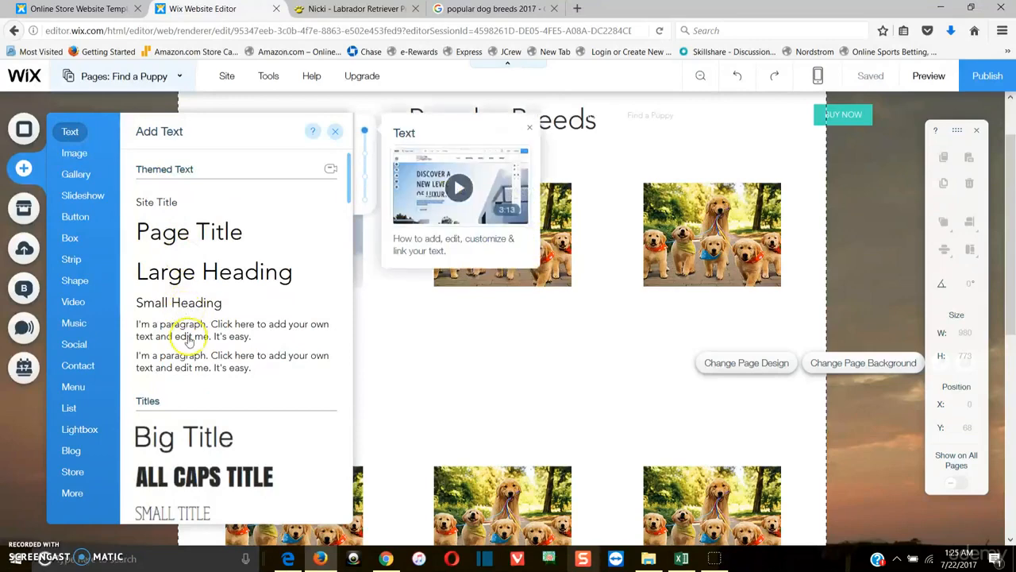
click(194, 343)
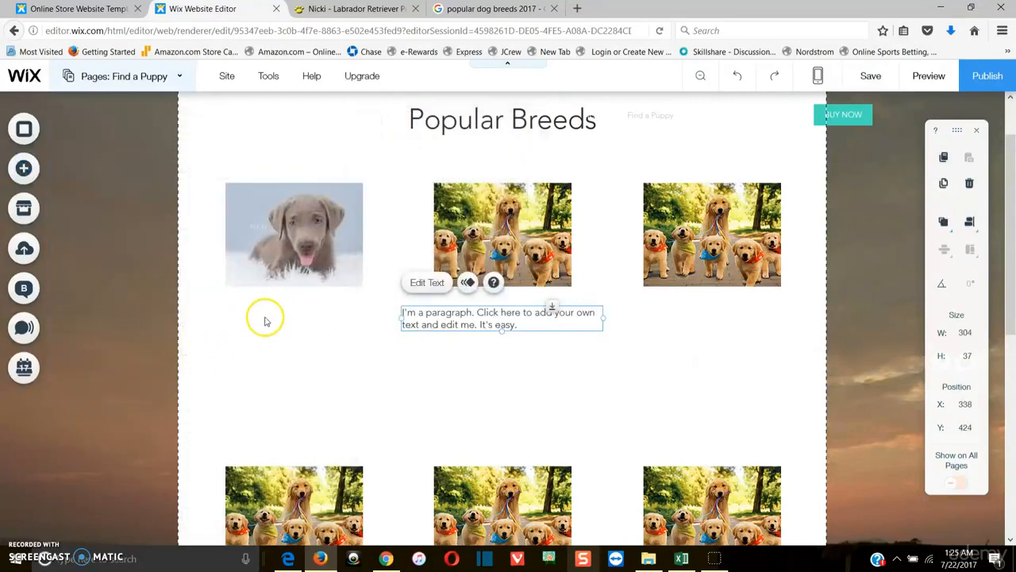
Replace the new paragraph's placeholder text with the copied puppy description and set its font size to 11 px
double_click(468, 320)
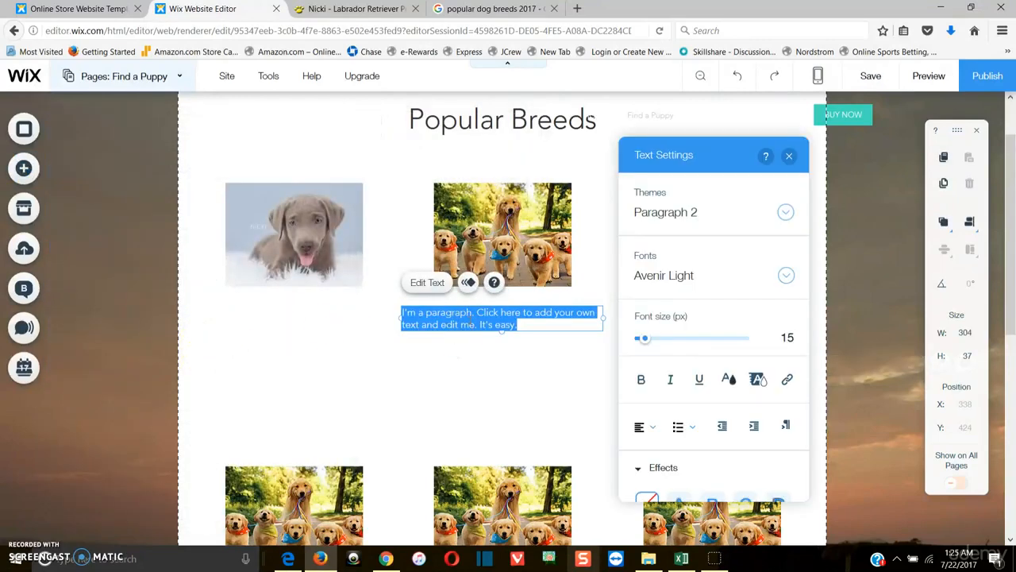
key(ctrl+v)
drag(487, 429, 403, 357)
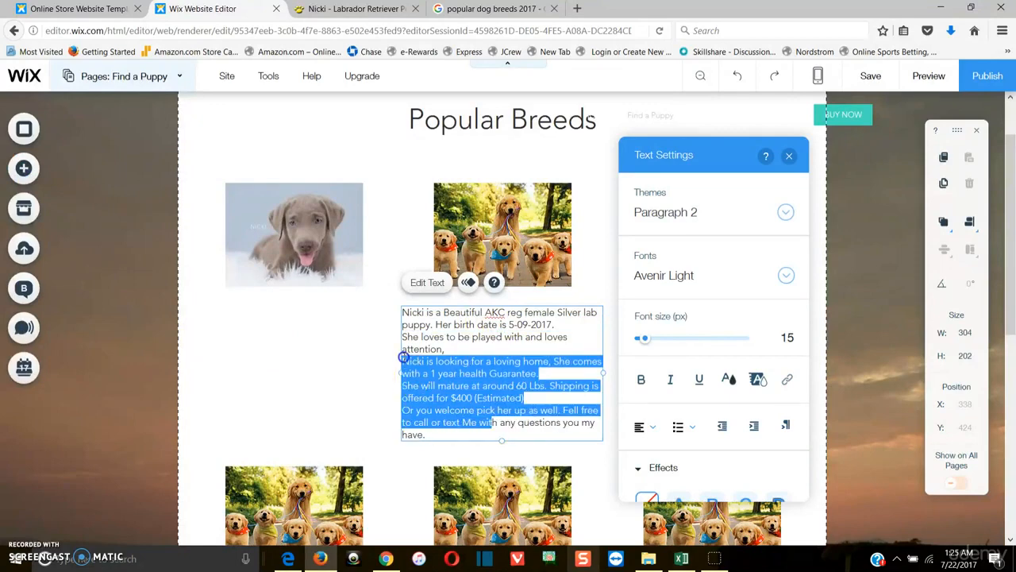
drag(425, 433, 387, 298)
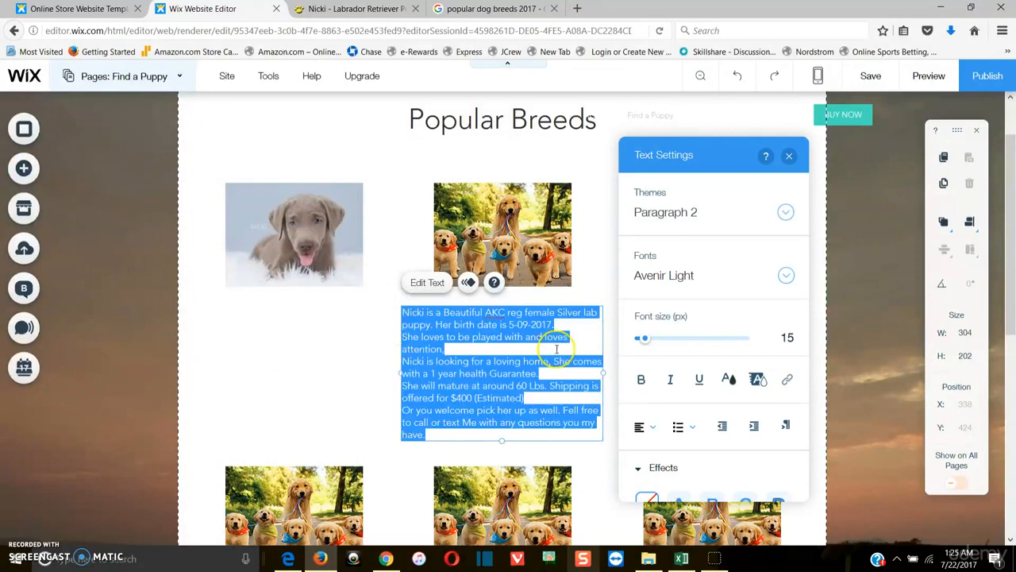
drag(642, 338, 639, 339)
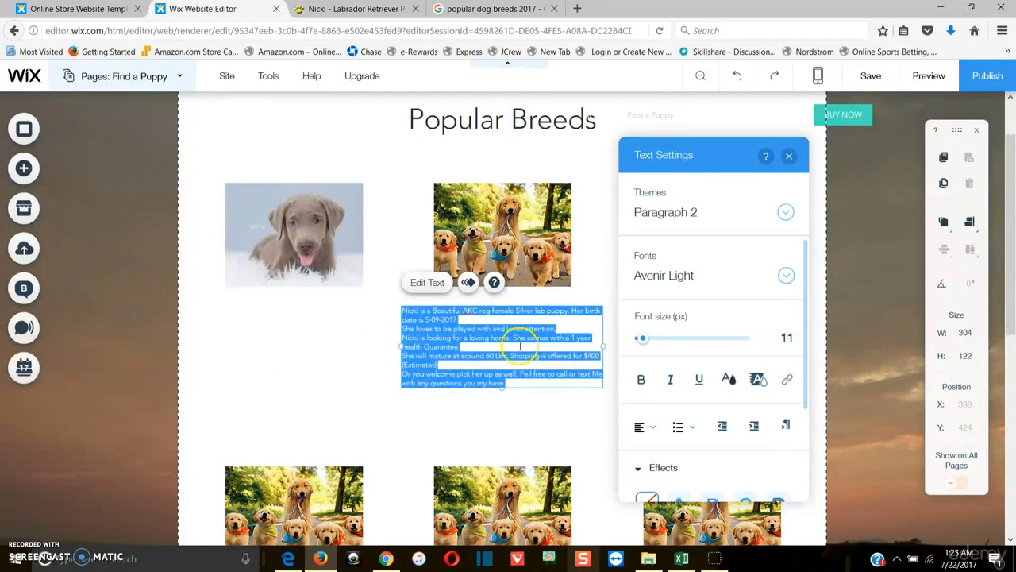
click(376, 244)
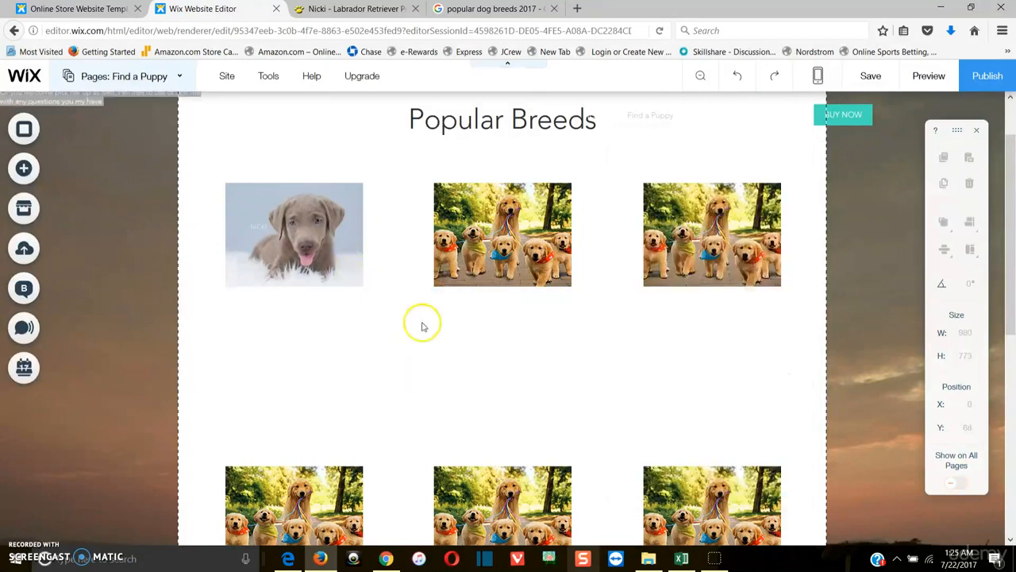
Move the description below the first upper-row image at X 47, Y 428 and resize it to 227 wide by 215 high
drag(454, 340, 264, 343)
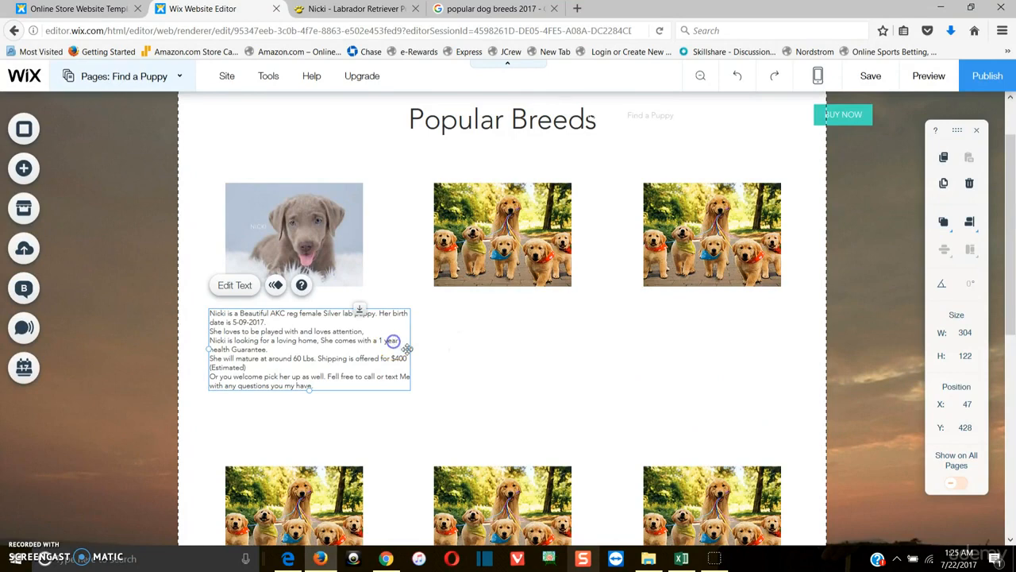
drag(409, 347, 359, 347)
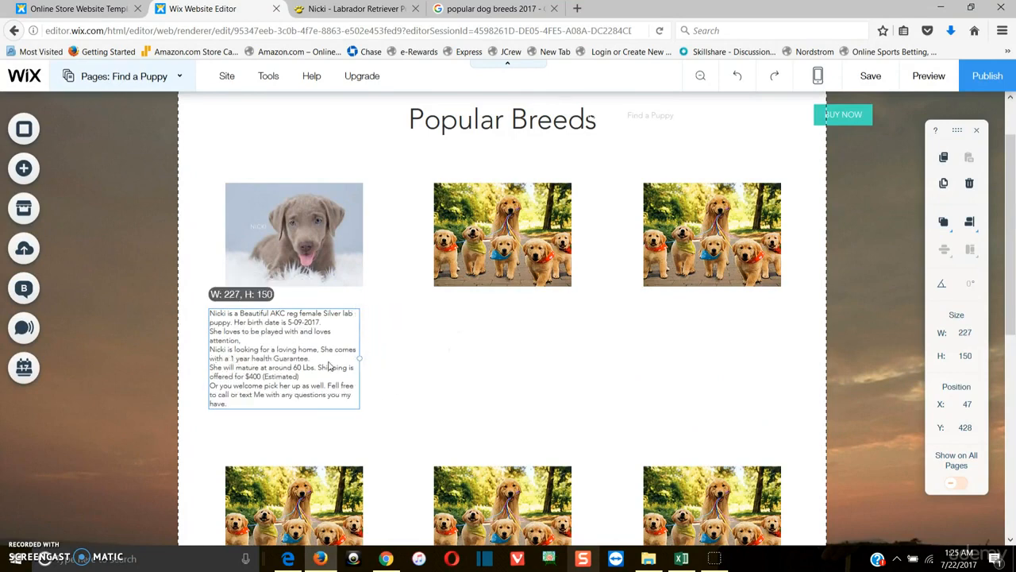
click(268, 403)
drag(283, 408, 283, 451)
click(294, 341)
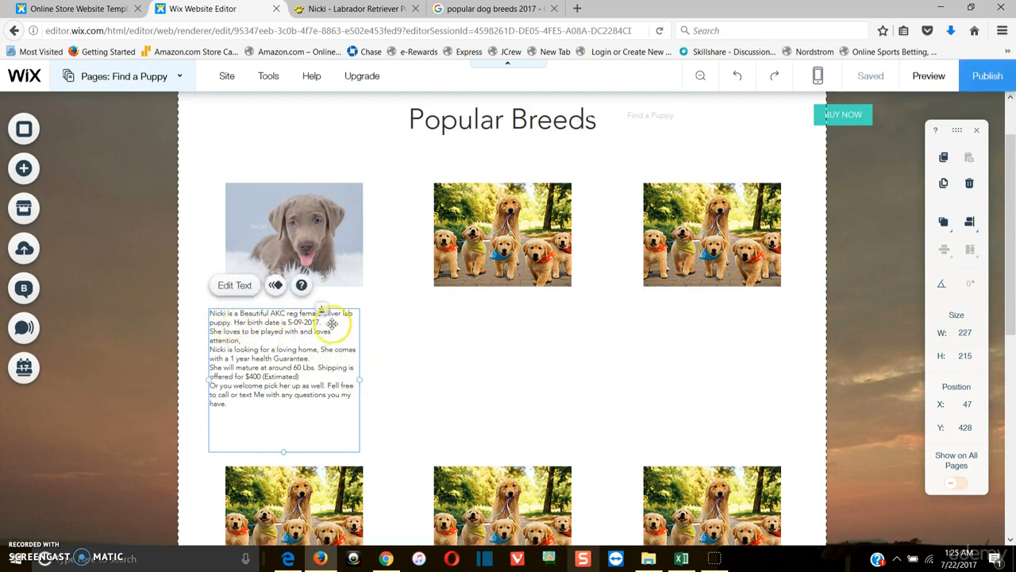
Separate the description's five paragraphs with blank lines and end the second paragraph with a period
double_click(332, 323)
click(332, 323)
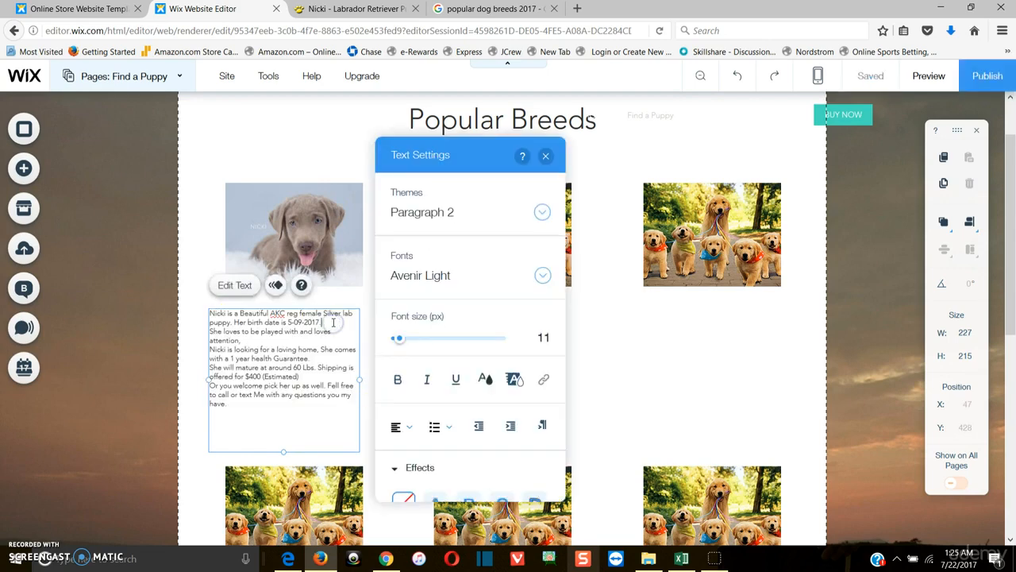
key(Return)
click(266, 343)
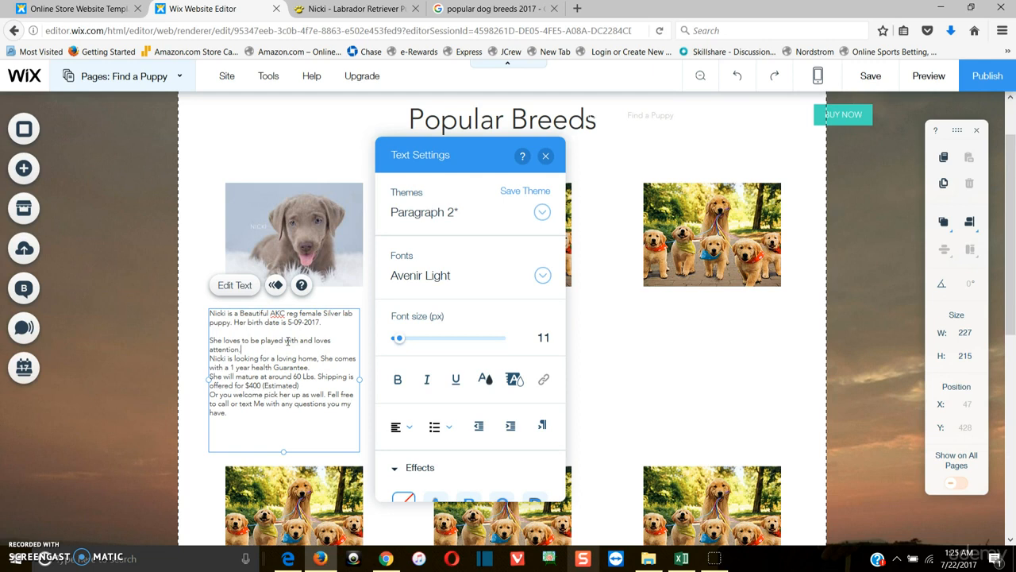
key(Return)
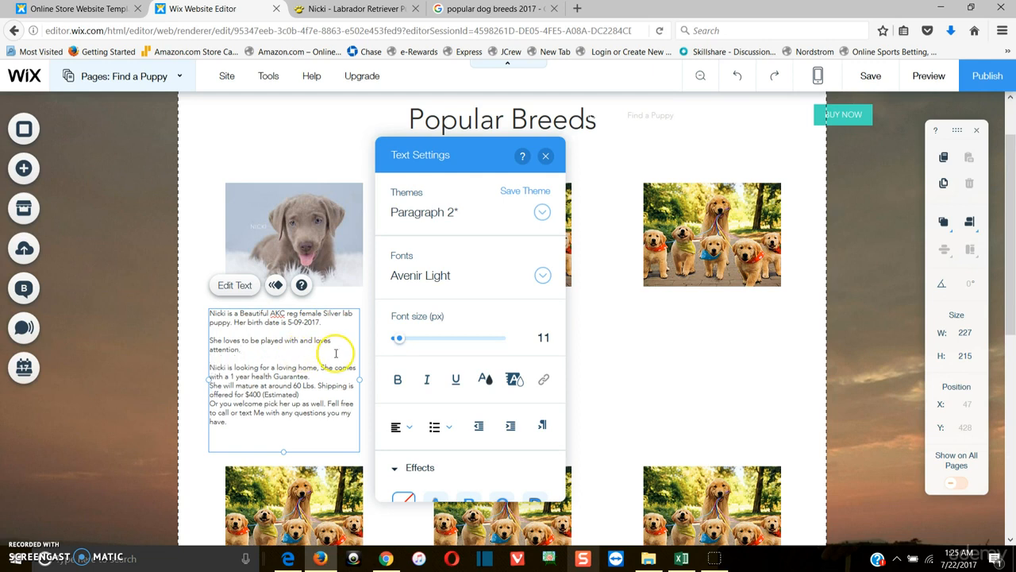
key(Return)
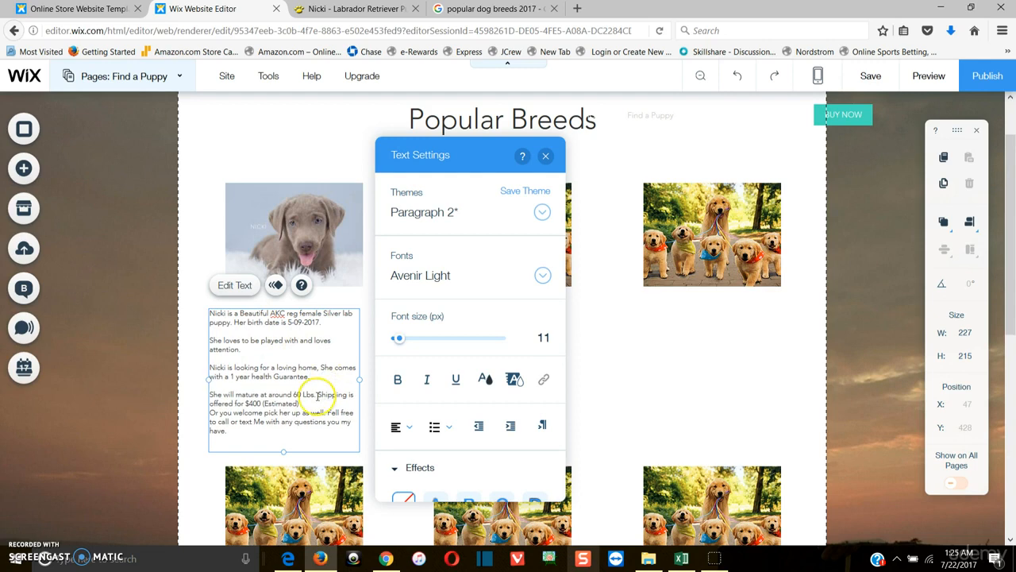
key(Return)
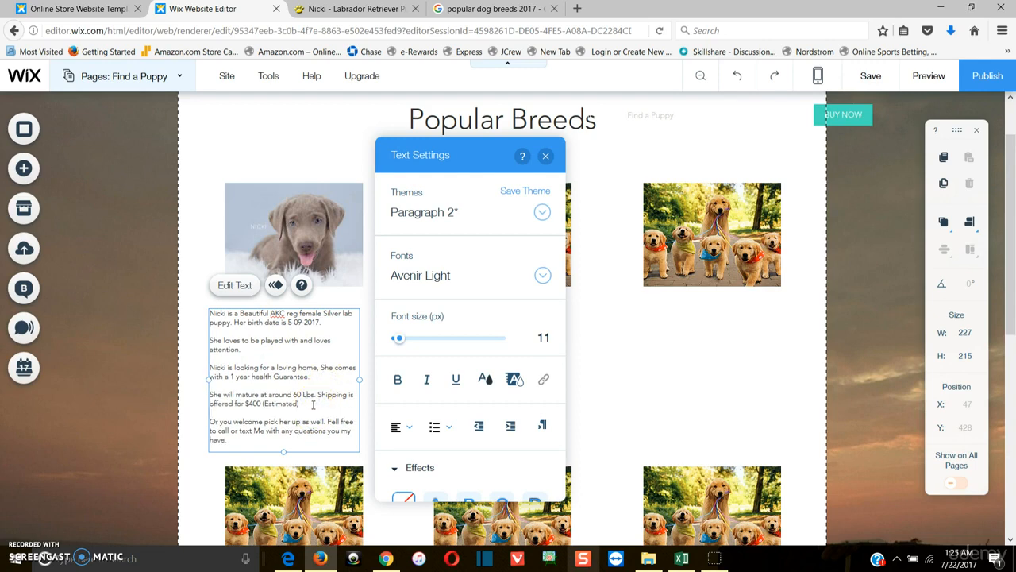
click(632, 375)
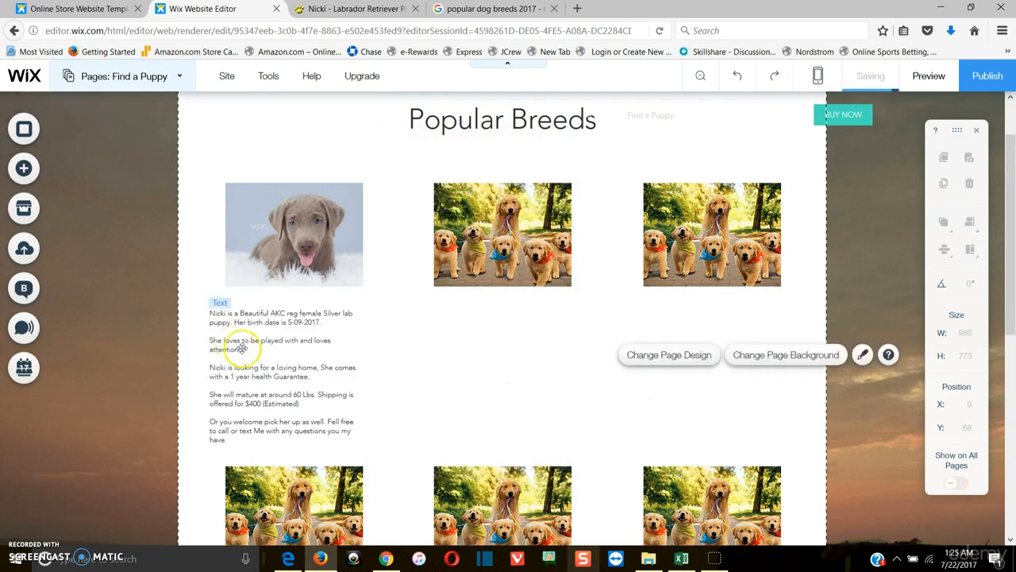
Move the description text to X 71, Y 416, aligned with the left edge of the puppy image above
drag(254, 347, 272, 342)
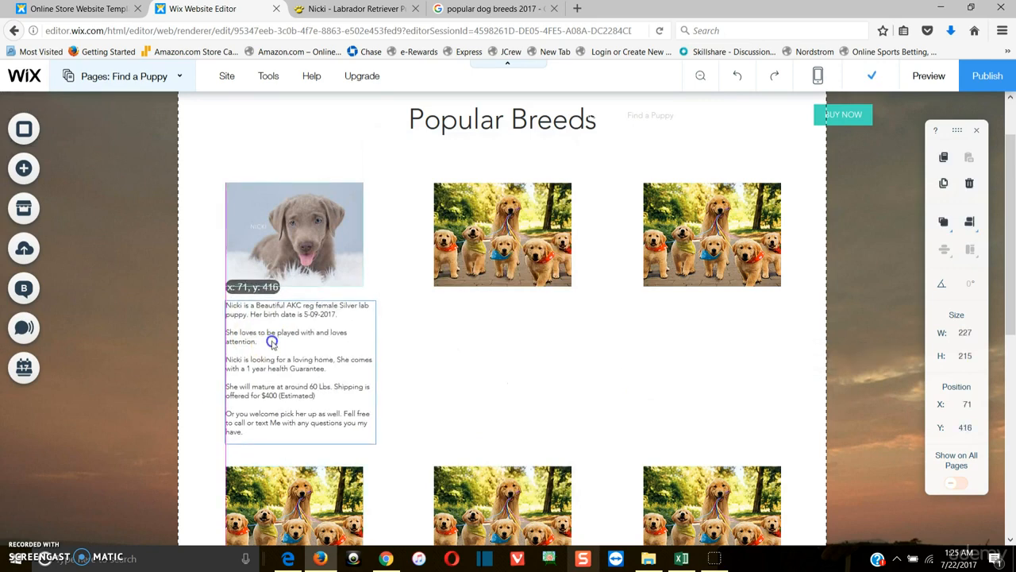
click(450, 367)
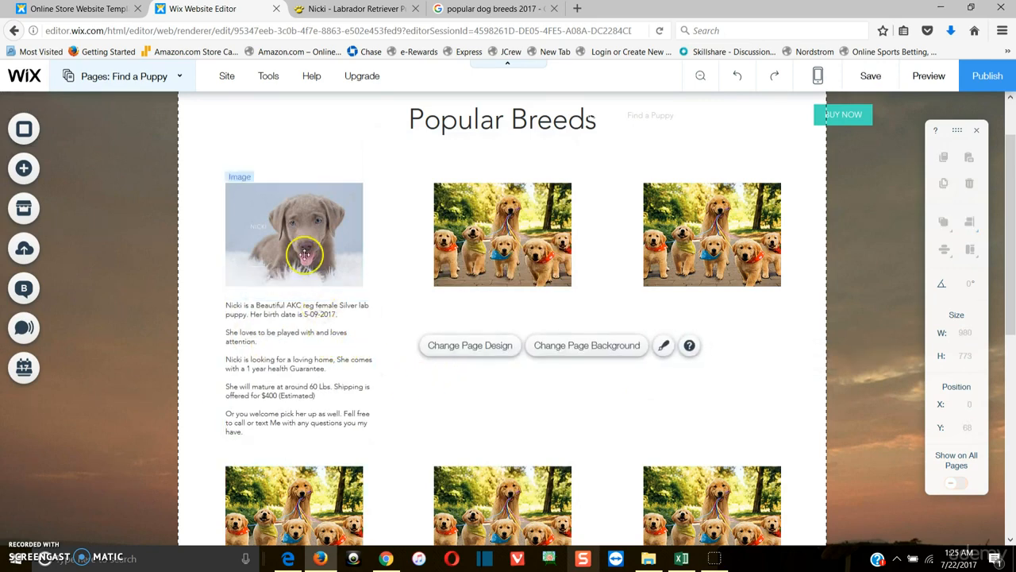
Duplicate the puppy description twice and place the copies below the second and third upper-row images, level with the original
click(310, 371)
right_click(310, 372)
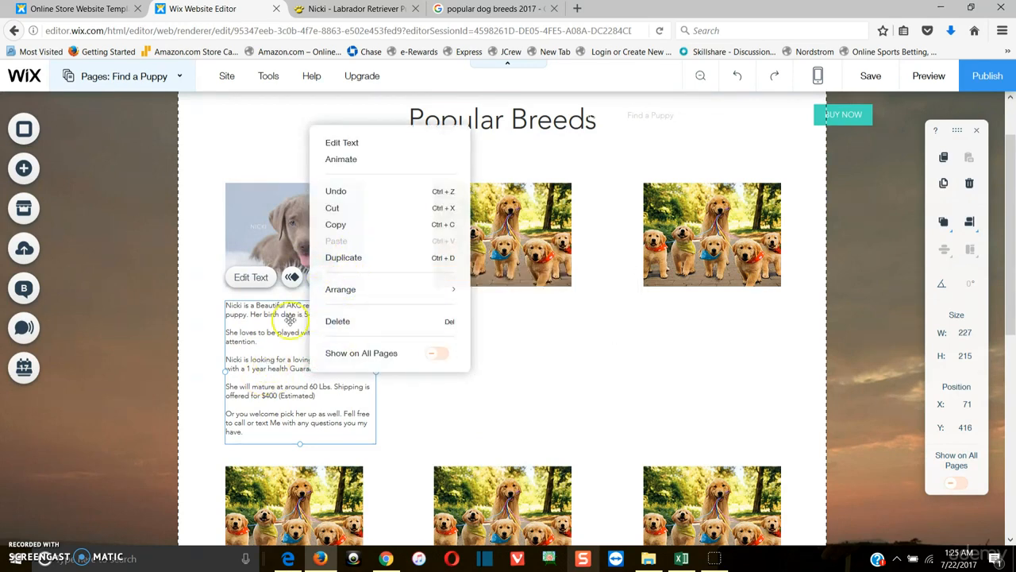
click(334, 258)
drag(290, 358, 490, 361)
right_click(518, 349)
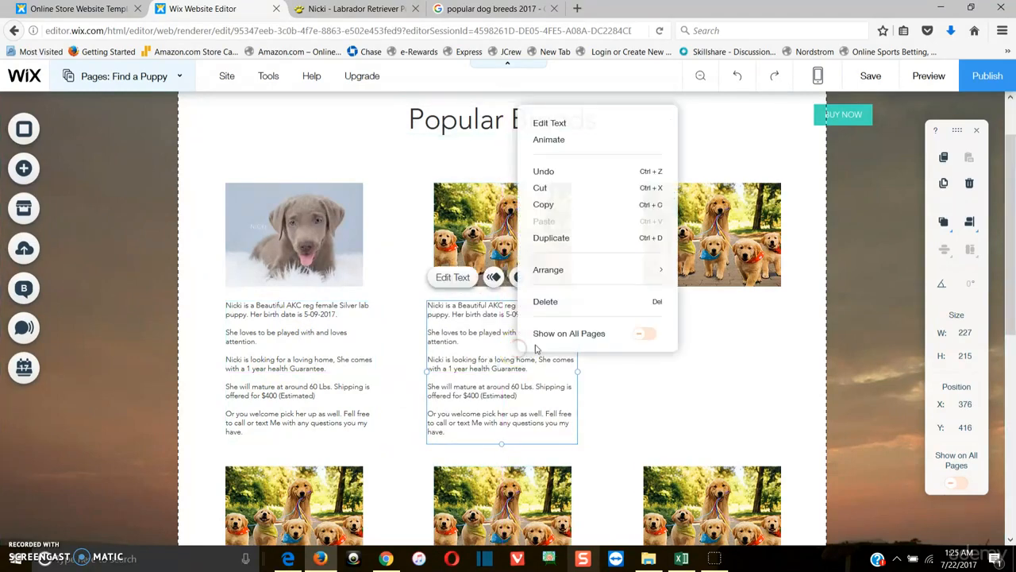
key(ctrl+d)
drag(493, 353, 670, 335)
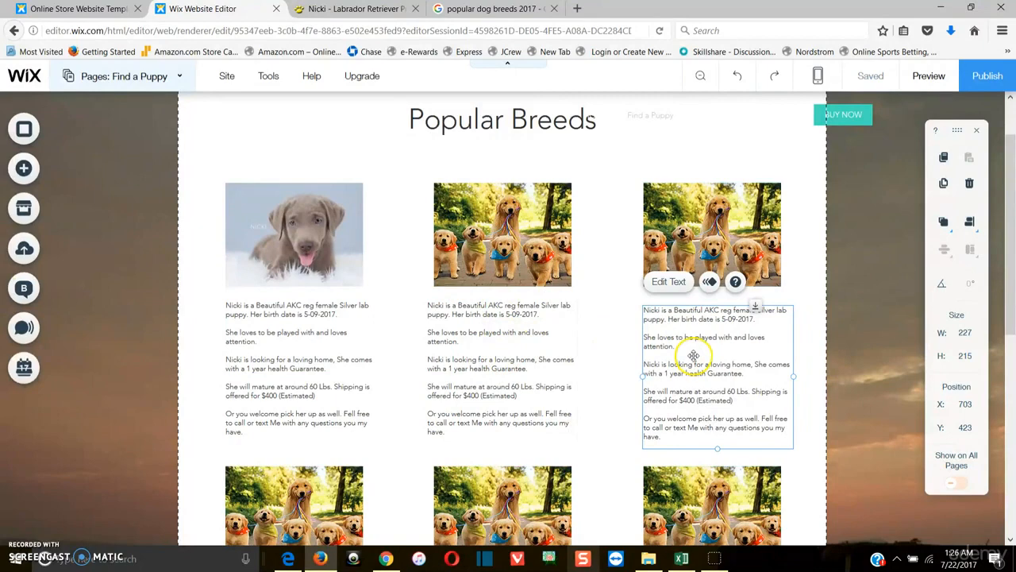
drag(694, 354, 692, 350)
Duplicate the second upper-row description and place the copy below the middle lower-row image at X 386, Y 870
click(526, 370)
right_click(527, 370)
mouse_move(552, 281)
click(556, 261)
drag(513, 357, 485, 495)
click(640, 447)
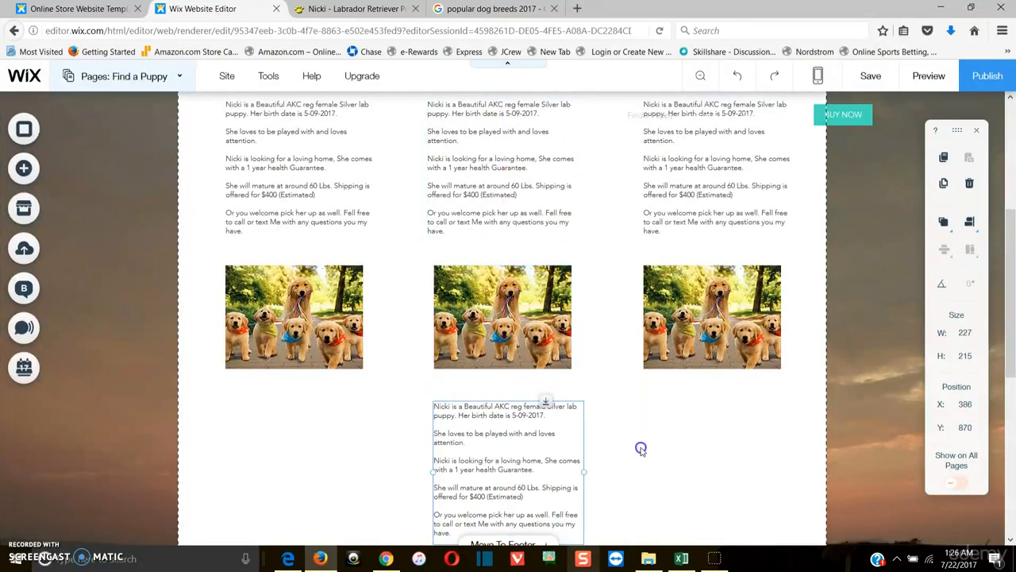
Extend the page body downward to a height of 1421 to make room above the footer
scroll(638, 480, down, 1)
scroll(638, 480, down, 2)
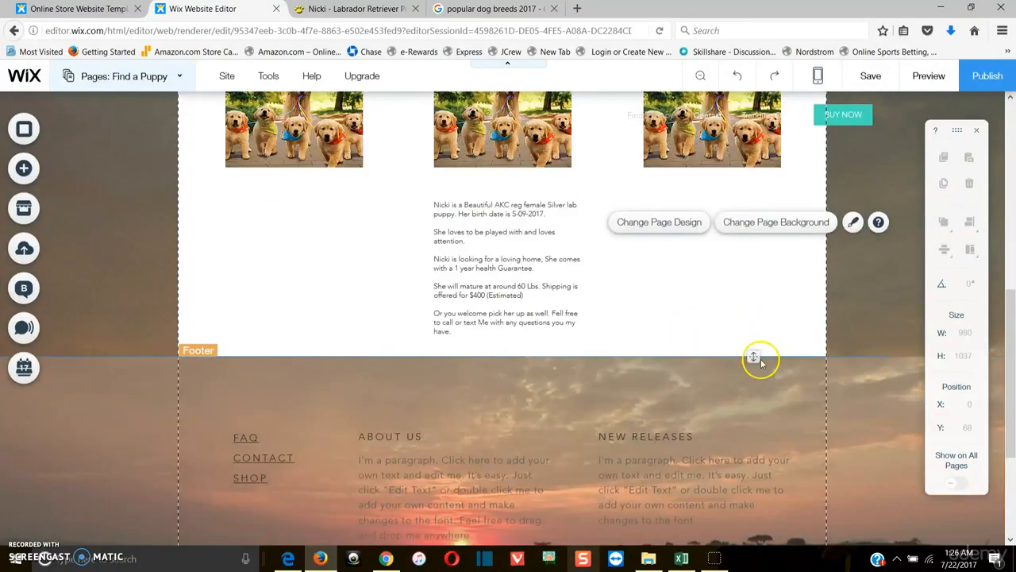
mouse_move(752, 384)
mouse_down()
mouse_move(749, 479)
mouse_move(742, 389)
mouse_up()
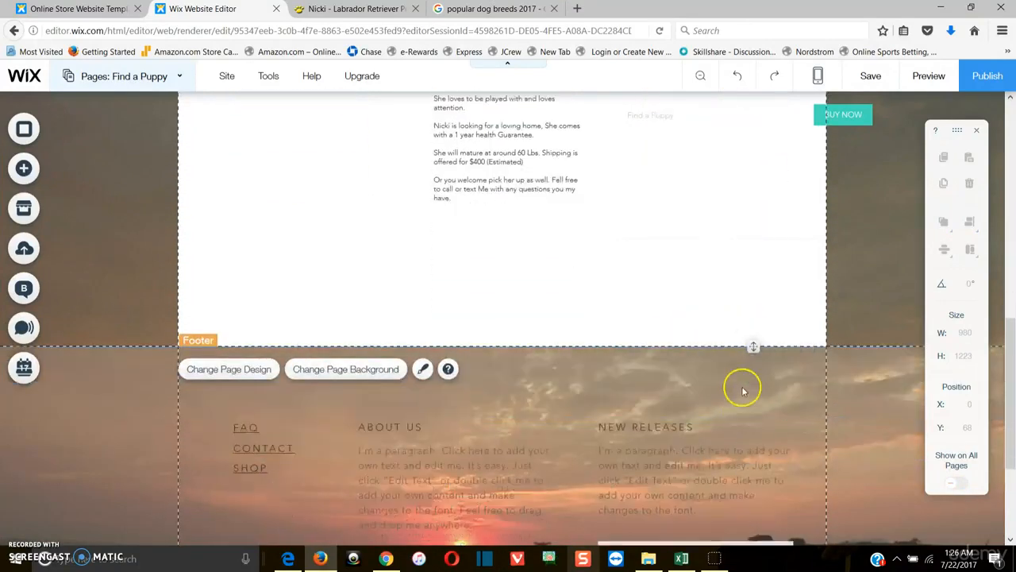
drag(753, 348, 753, 477)
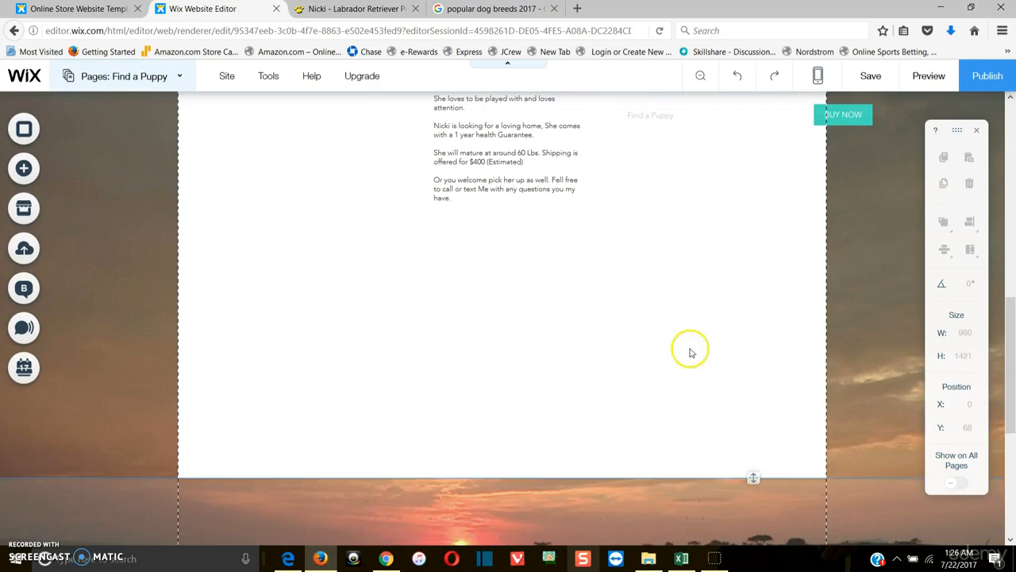
Duplicate the middle lower-row description and place the copy below the third lower-row image, aligned with its left edge
scroll(615, 368, up, 3)
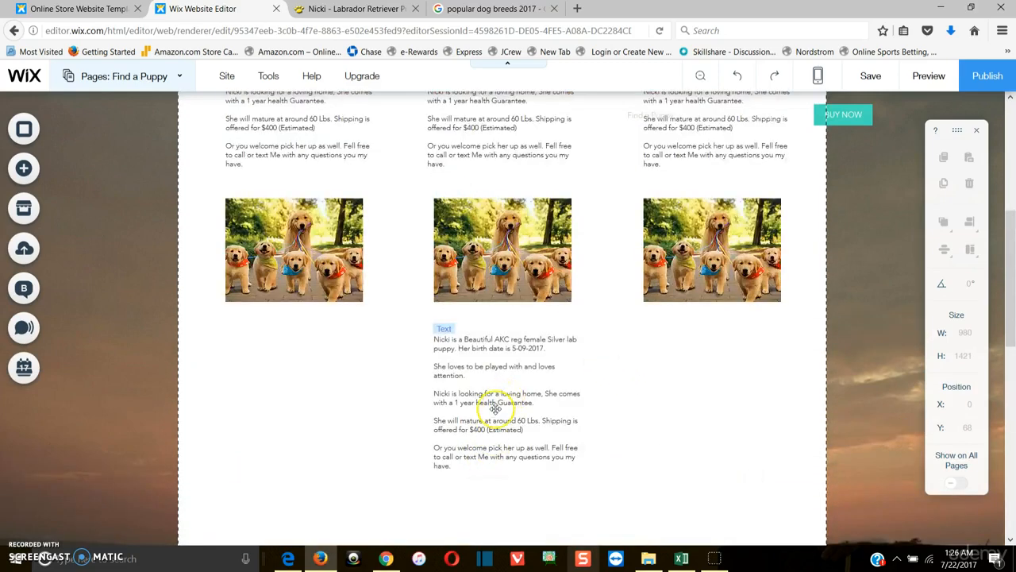
click(496, 343)
right_click(497, 341)
mouse_move(538, 277)
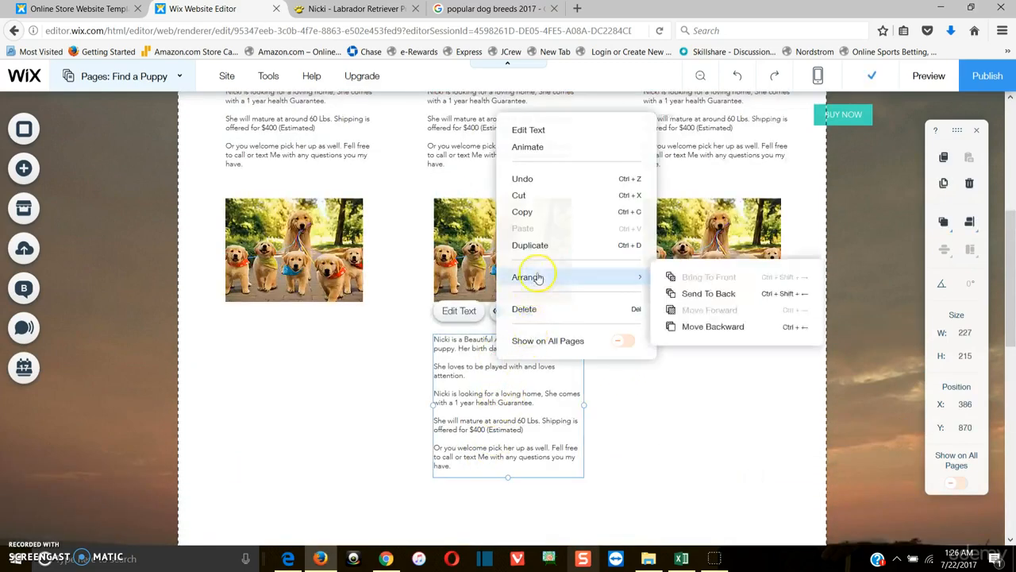
click(545, 245)
drag(495, 381, 701, 379)
Place another copy of the middle lower-row description below the first lower-row image at X 62, Y 870
drag(565, 389, 566, 387)
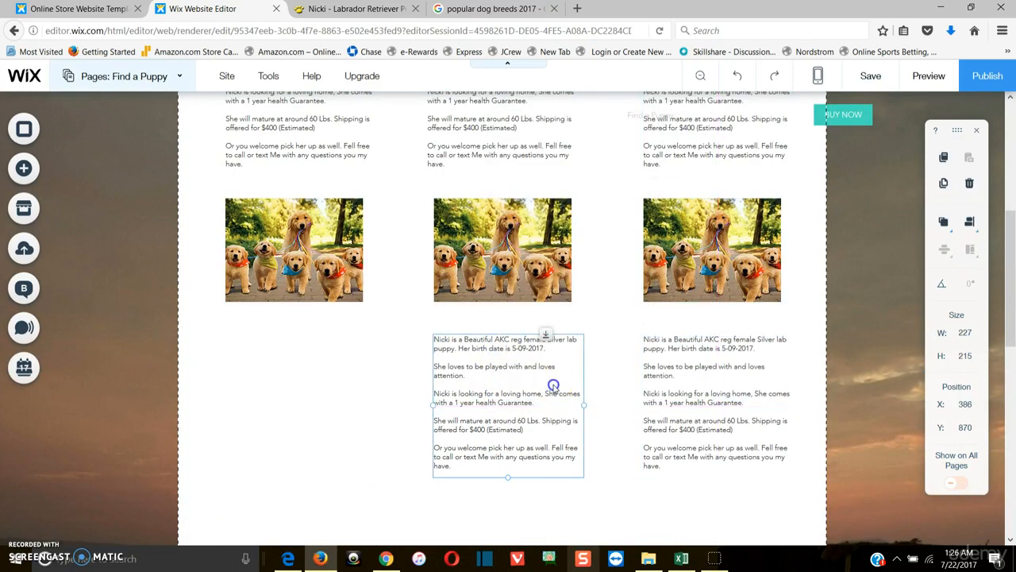
right_click(567, 386)
click(587, 270)
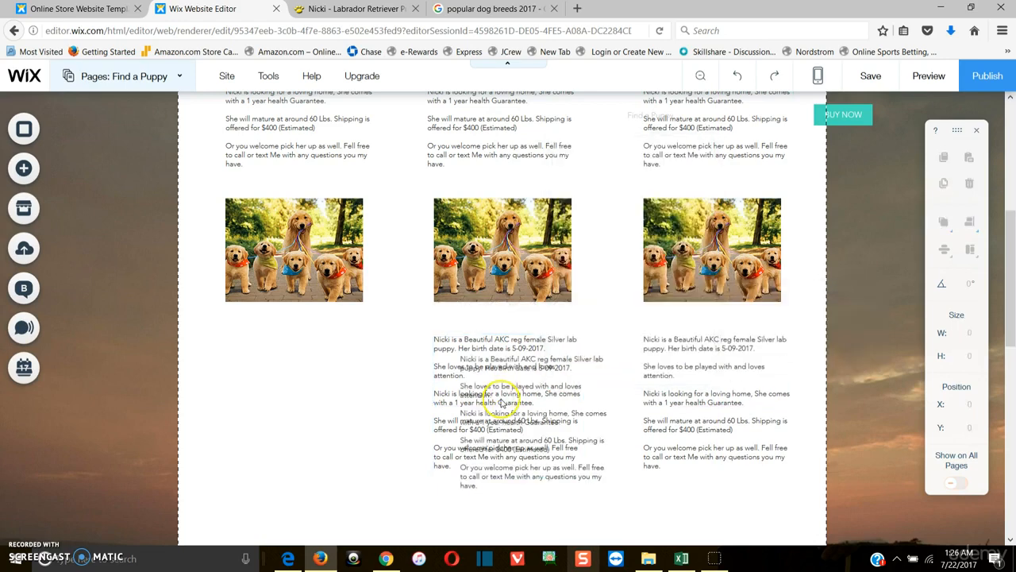
drag(498, 386, 270, 379)
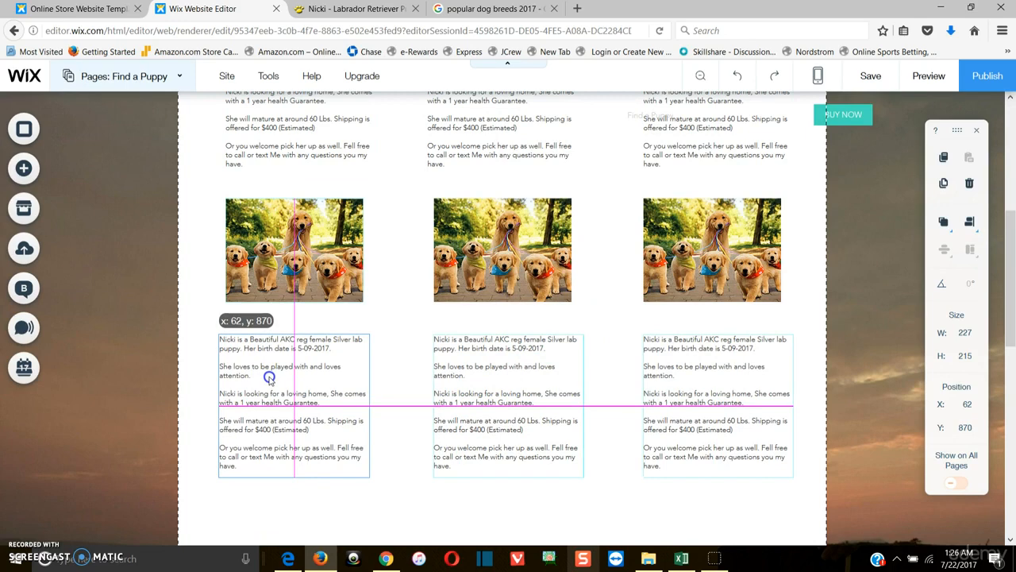
click(406, 493)
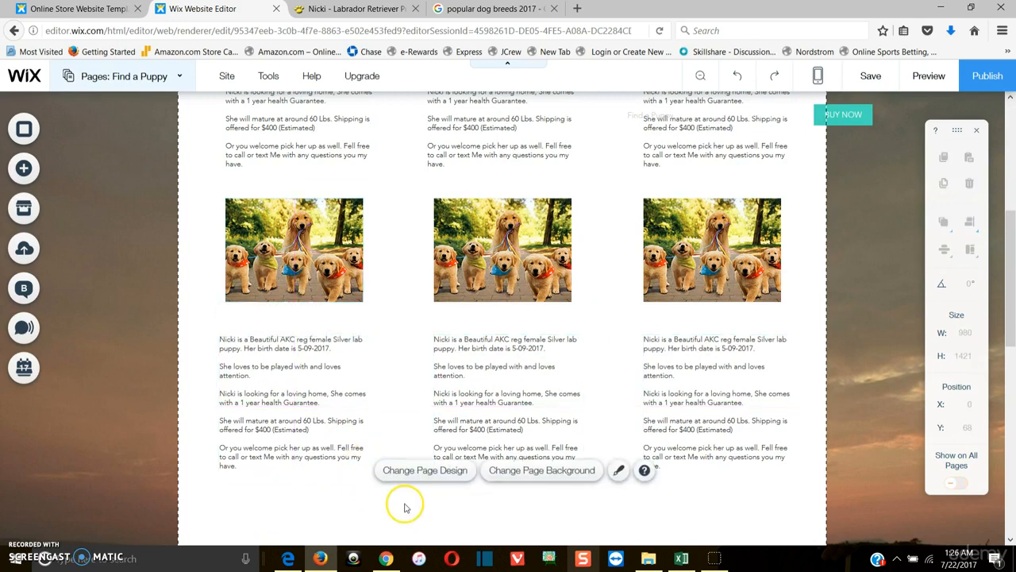
Add a Page Title text element over the second upper-row image and set its font size to 26 px
scroll(415, 290, up, 5)
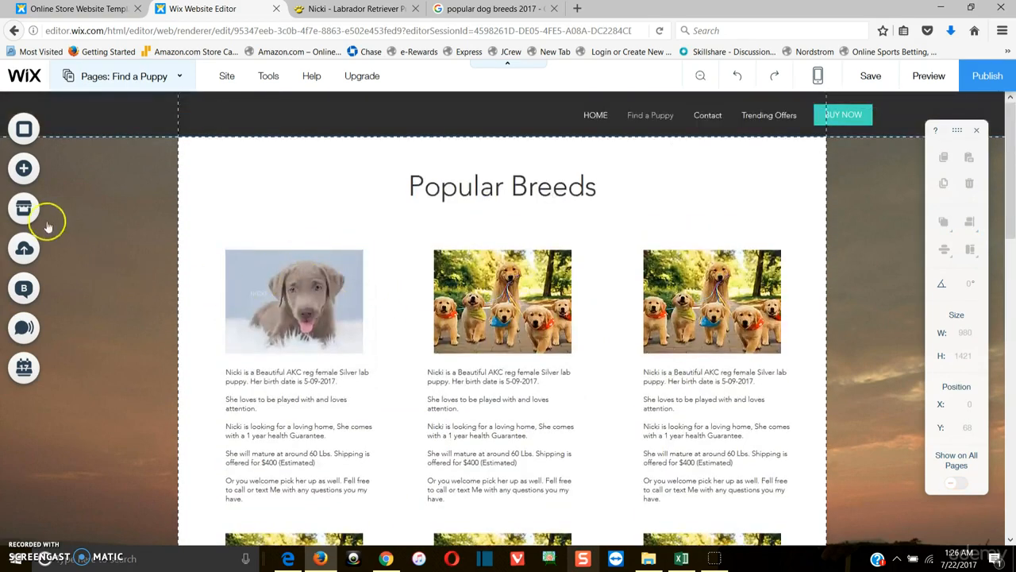
click(36, 169)
drag(195, 242, 462, 321)
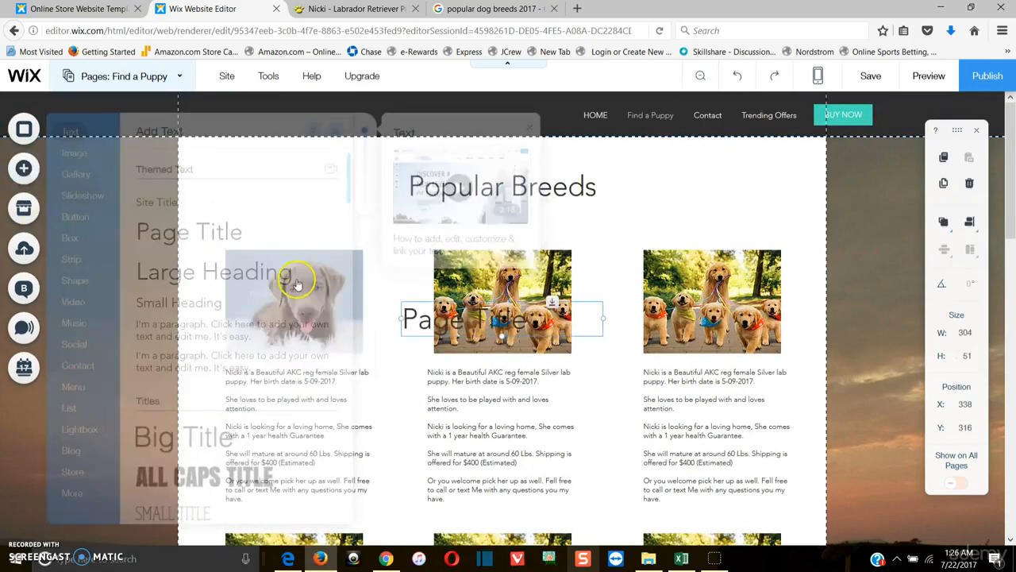
double_click(463, 320)
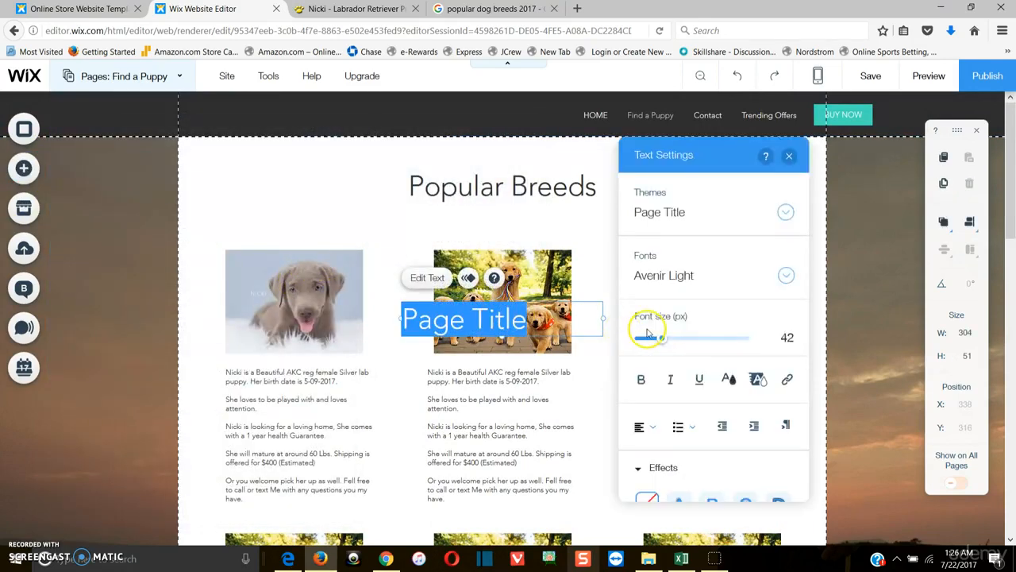
click(665, 341)
drag(657, 345, 648, 341)
Check the puppy's name and price on the Lancaster Puppies listing and replace the title's placeholder text with "Nikki ($700)"
click(425, 13)
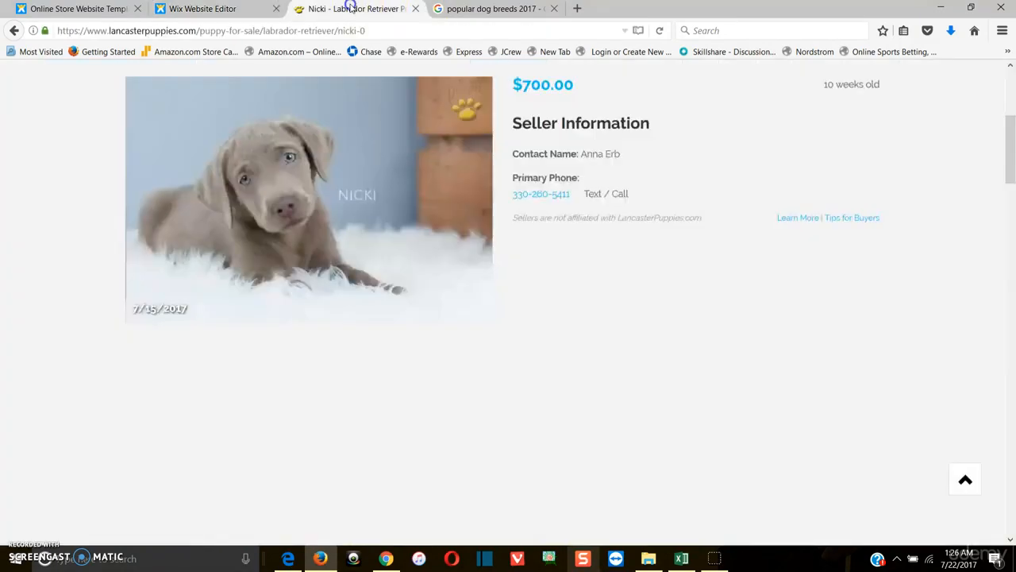
scroll(414, 284, up, 4)
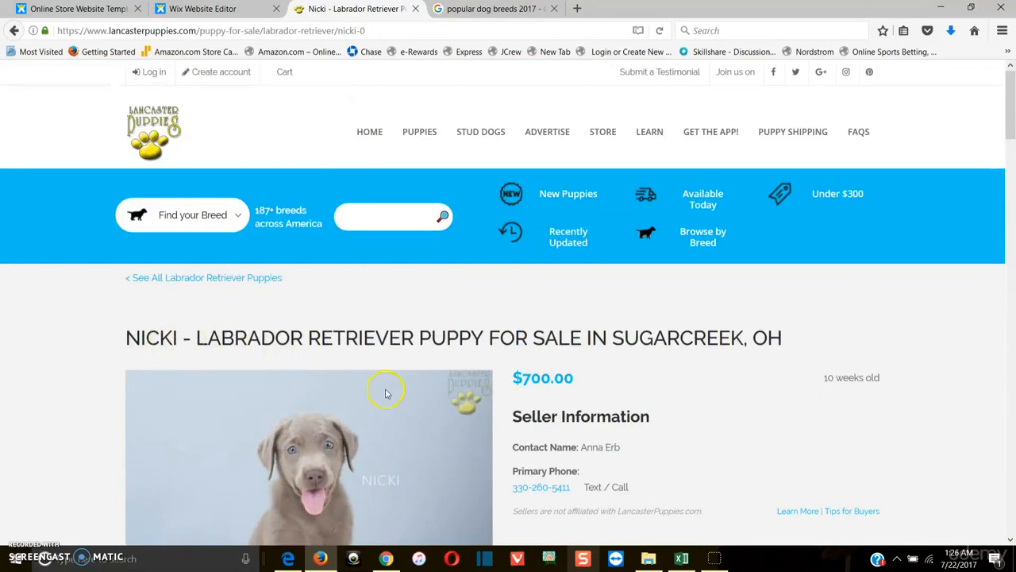
click(200, 9)
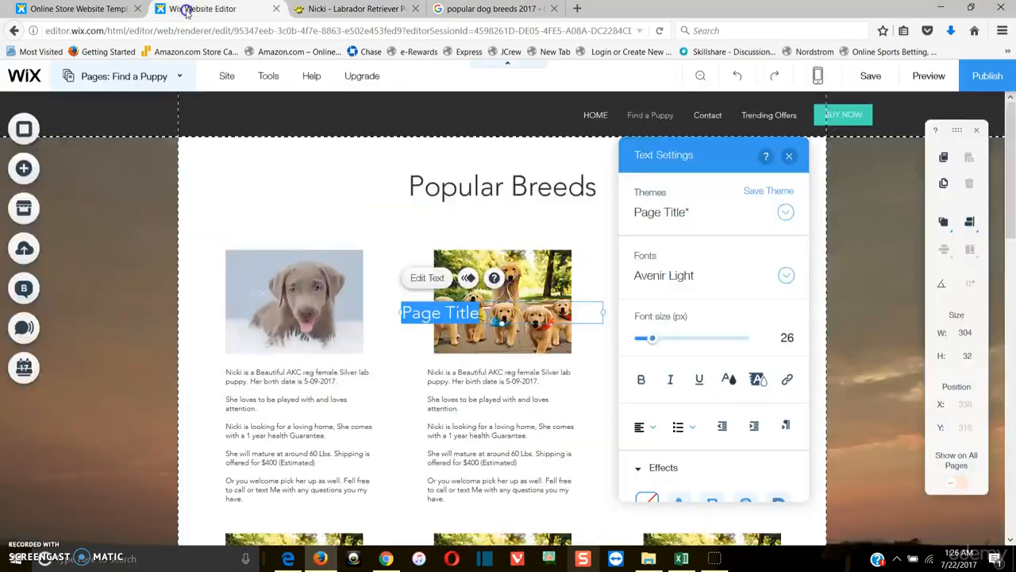
text(N)
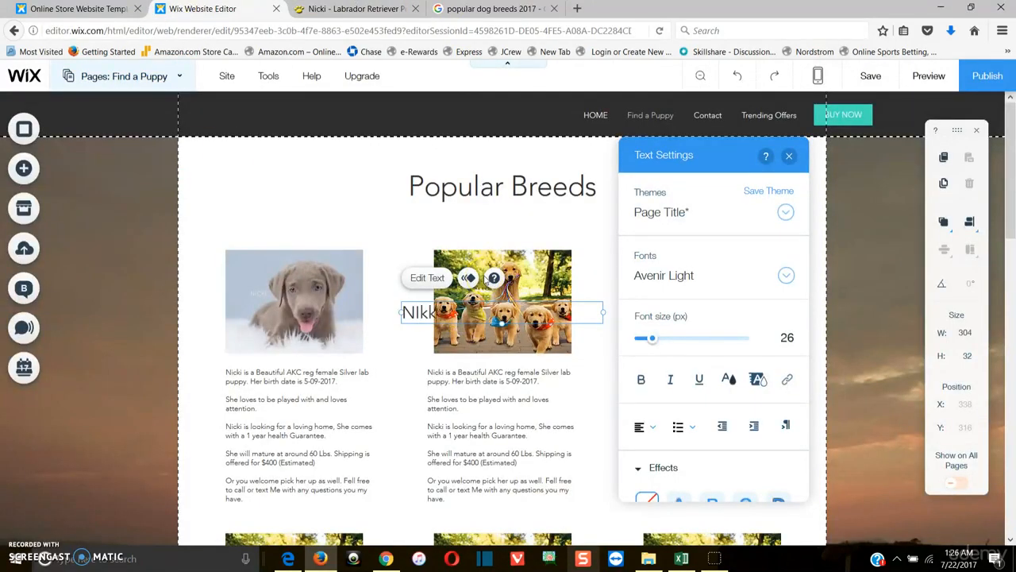
text(ikk)
key(BackSpace)
key(BackSpace)
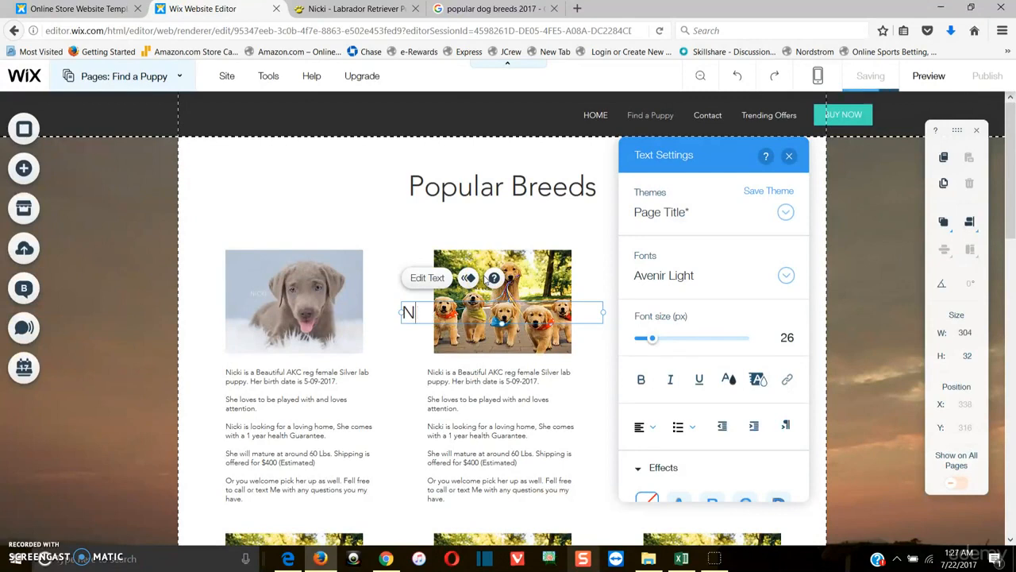
text(ikki ($700)
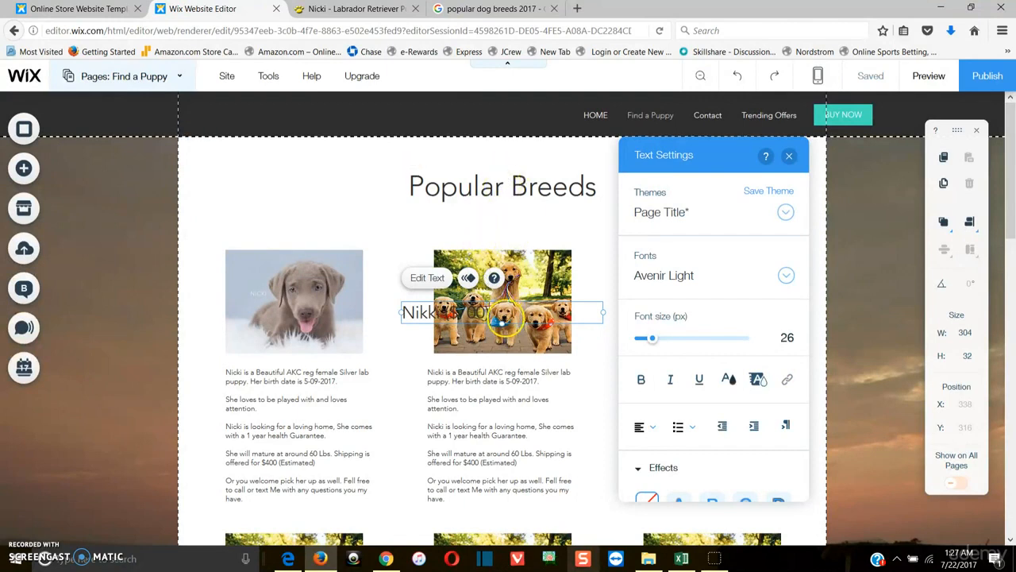
Center the "Nikki ($700)" title text and move it above the first upper-row image at X 23, Y 193
click(652, 426)
click(650, 448)
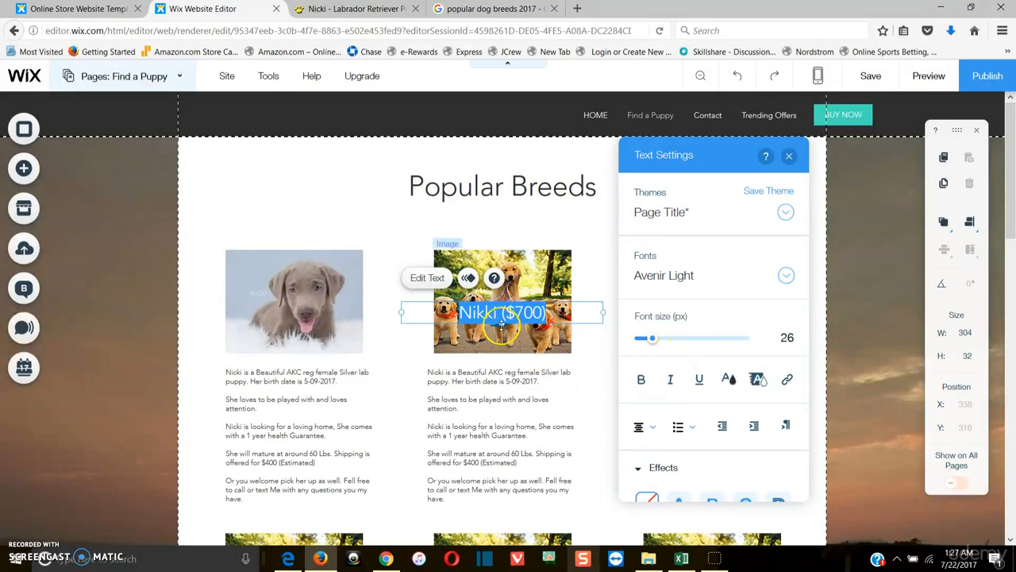
click(519, 209)
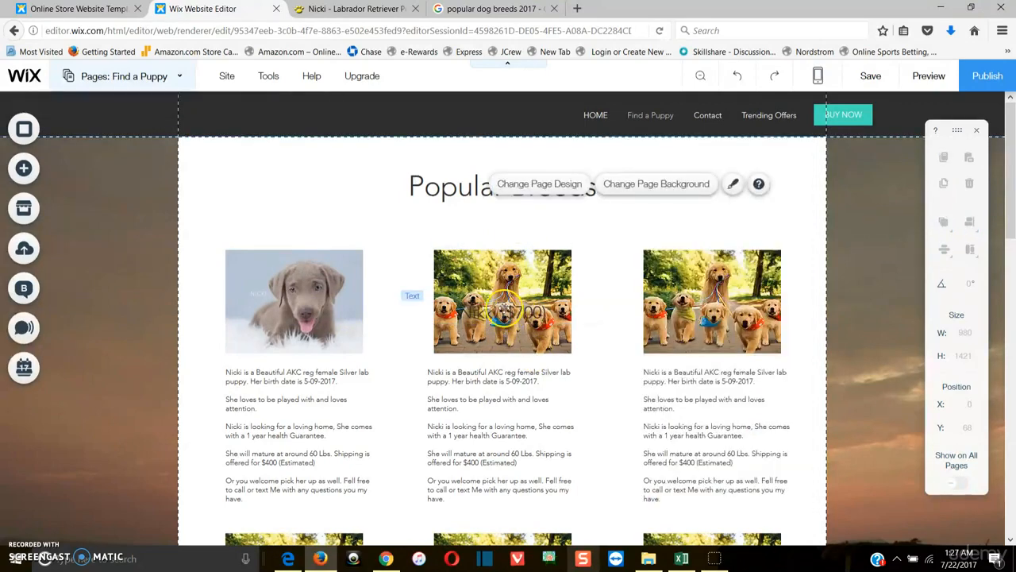
drag(503, 312, 296, 231)
Duplicate the "Nikki ($700)" title and place the copy above the second upper-row image, level with the first title
right_click(297, 230)
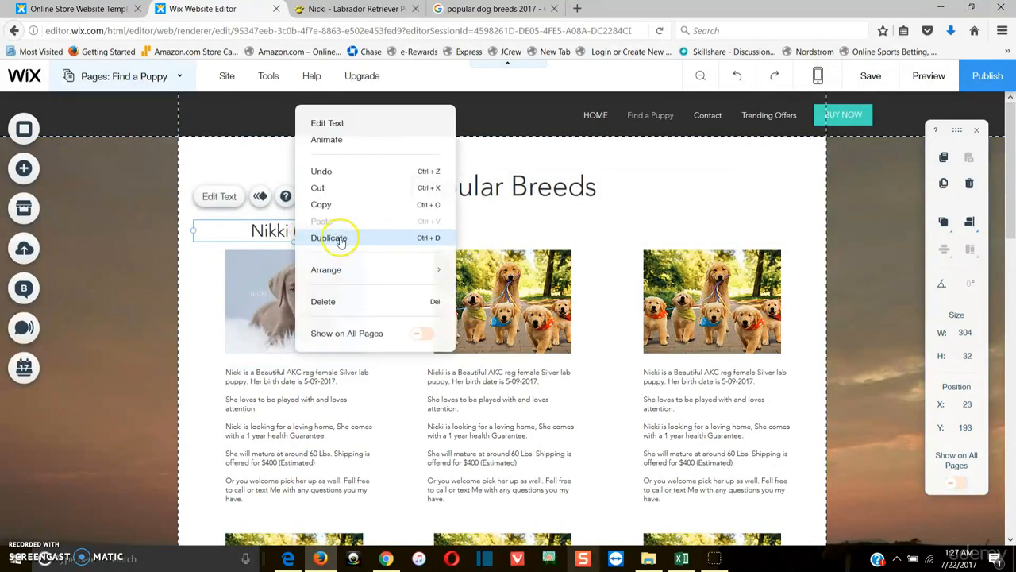
click(329, 238)
drag(471, 245, 526, 233)
click(665, 202)
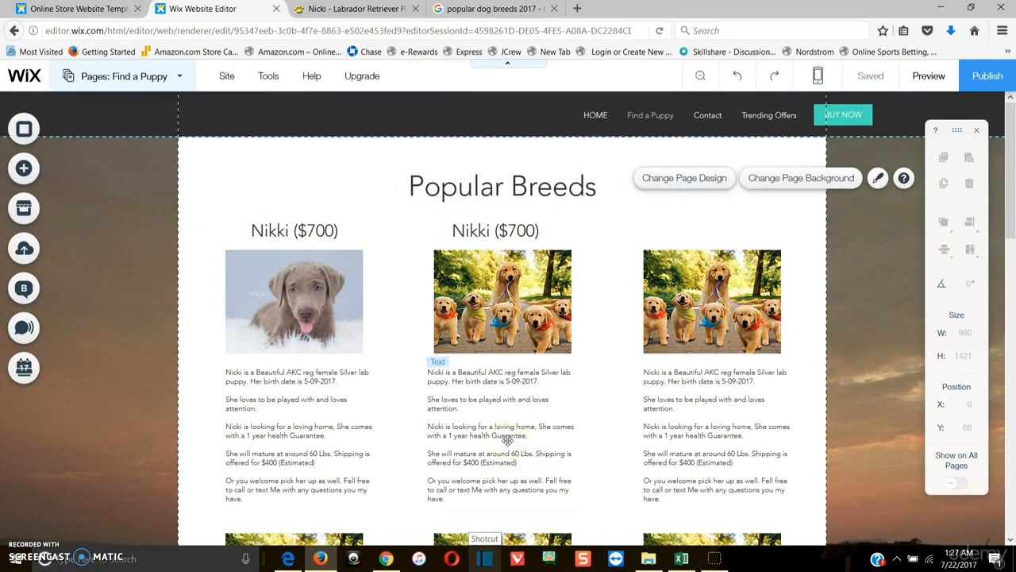
click(510, 336)
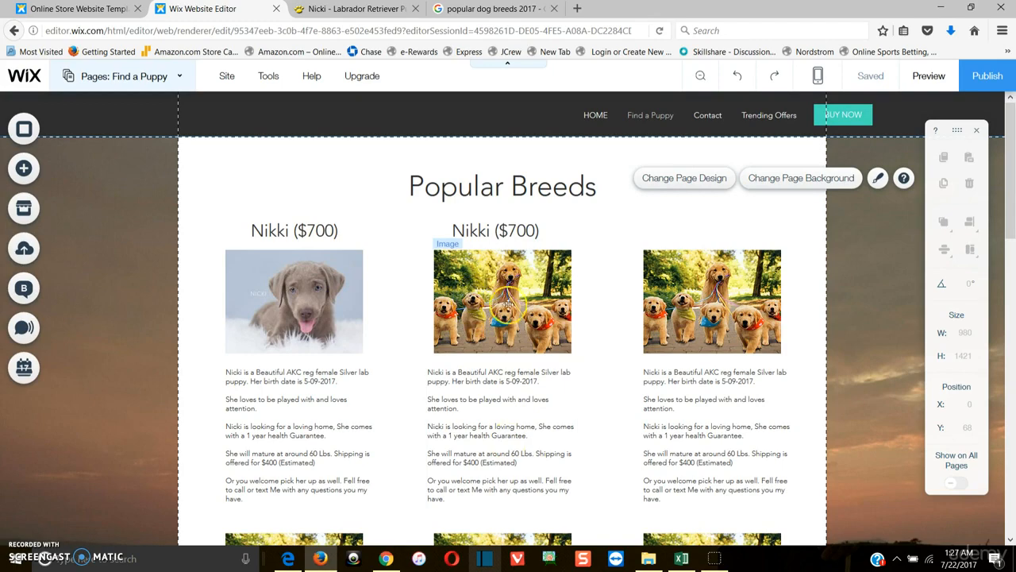
scroll(505, 304, down, 5)
scroll(504, 329, up, 5)
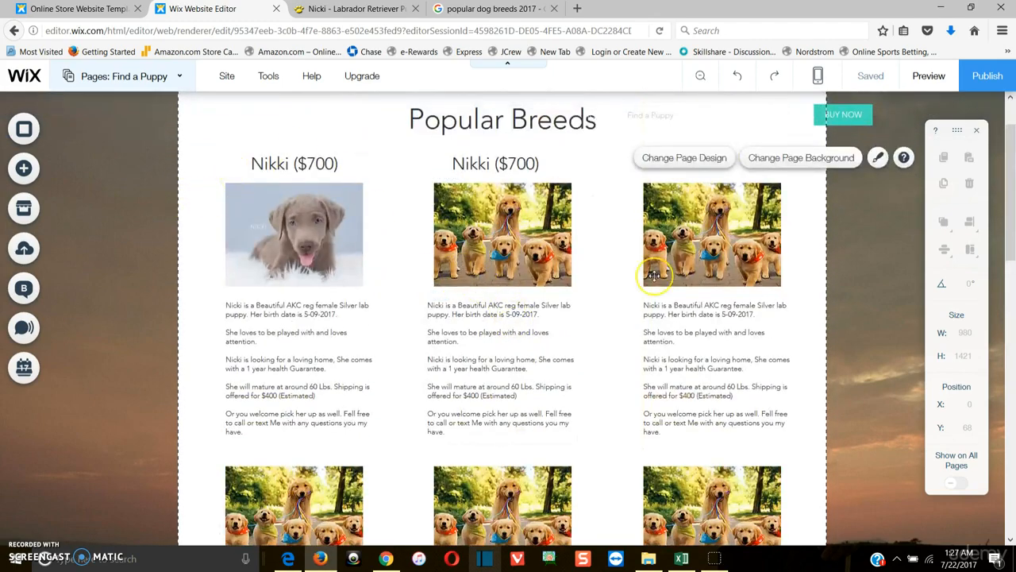